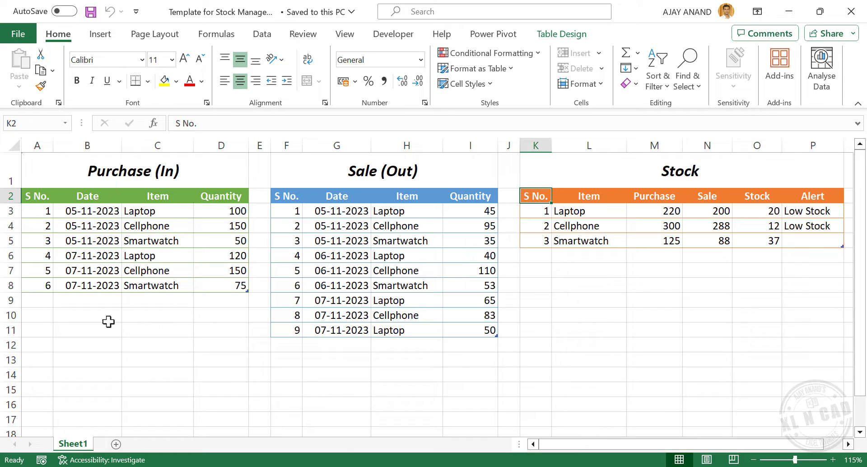
Add a Purchase row dated 08-11-2023 for Laptop with quantity 140.
left_click(88, 301)
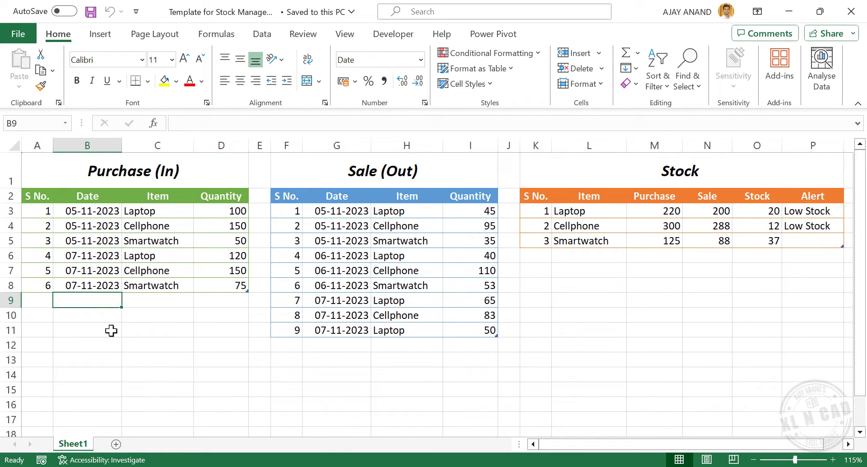
type("0")
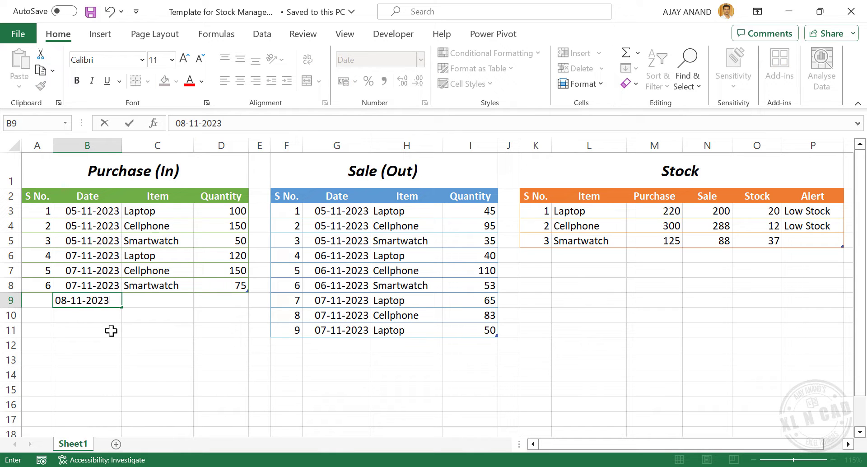
type("8-11-2023")
key("Tab")
left_click(199, 301)
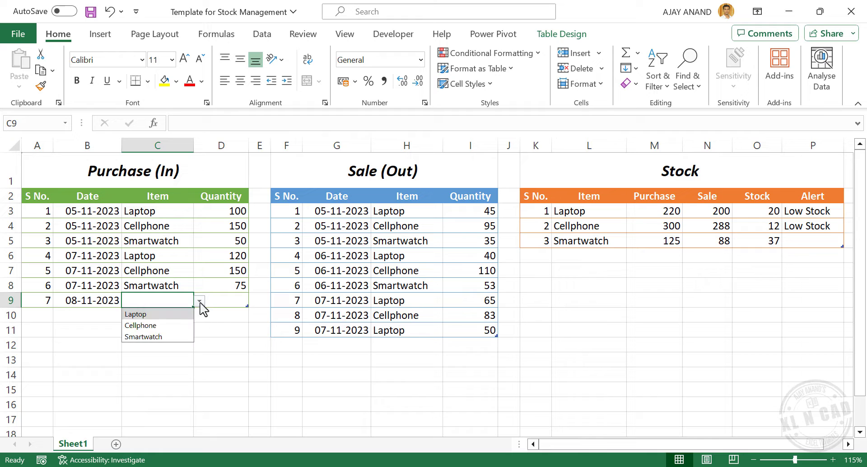
left_click(169, 314)
left_click(225, 301)
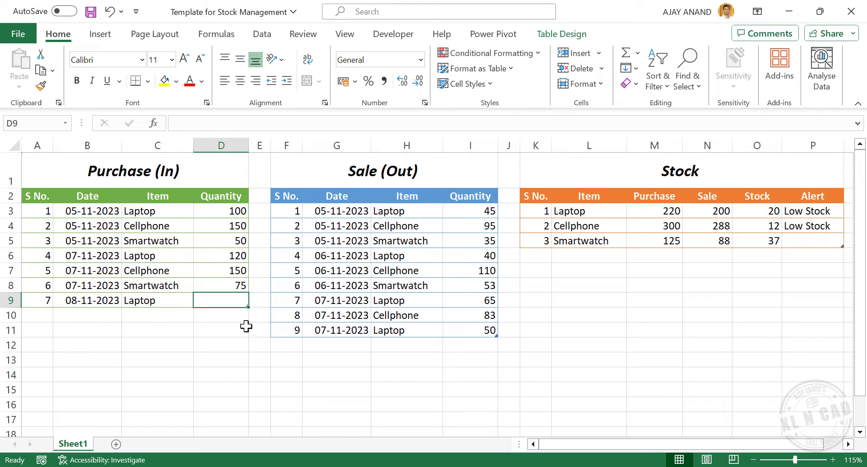
type("140")
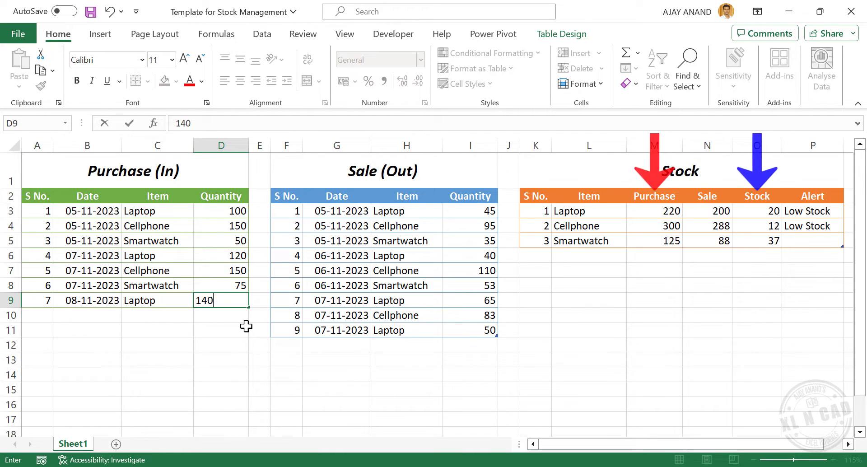
key("Return")
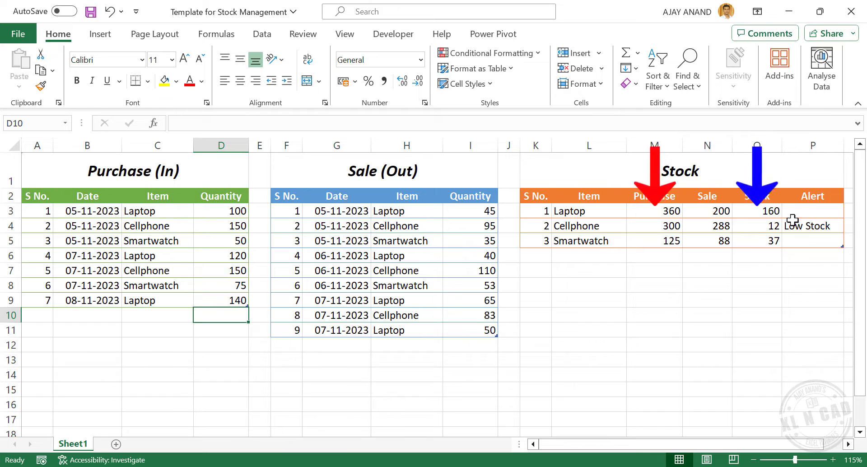
Add the next Purchase row dated 08-11-2023 for Cellphone with quantity 220.
left_click(82, 316)
type("08-11-2023")
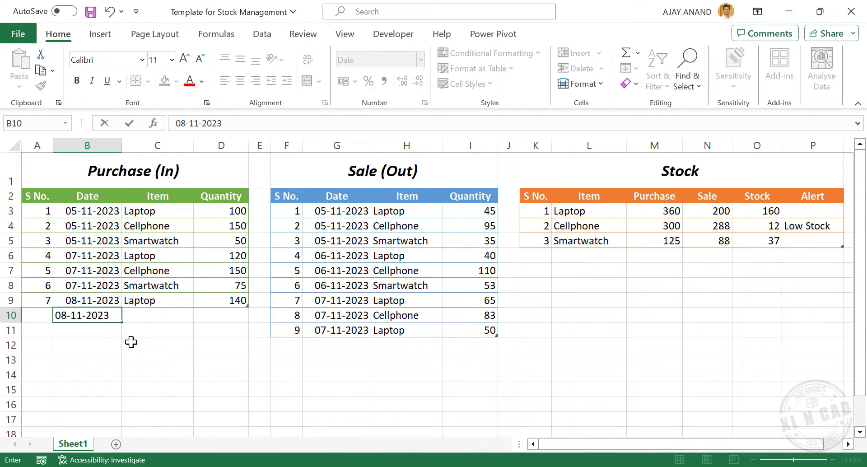
key("Tab")
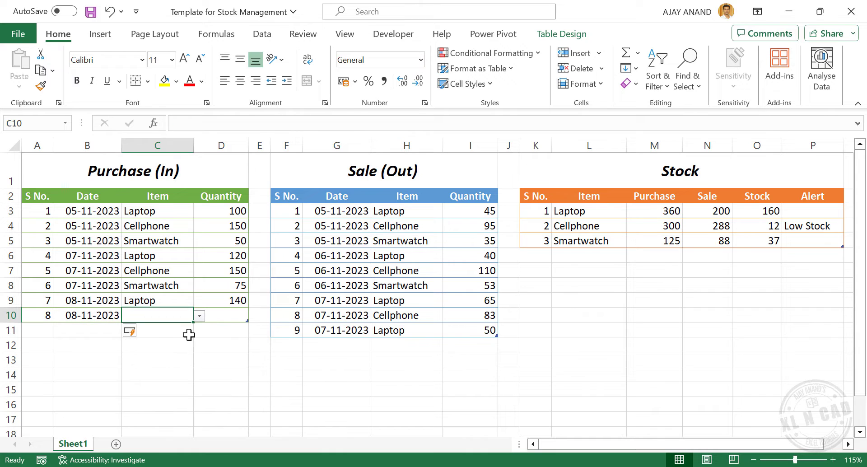
left_click(199, 316)
left_click(170, 339)
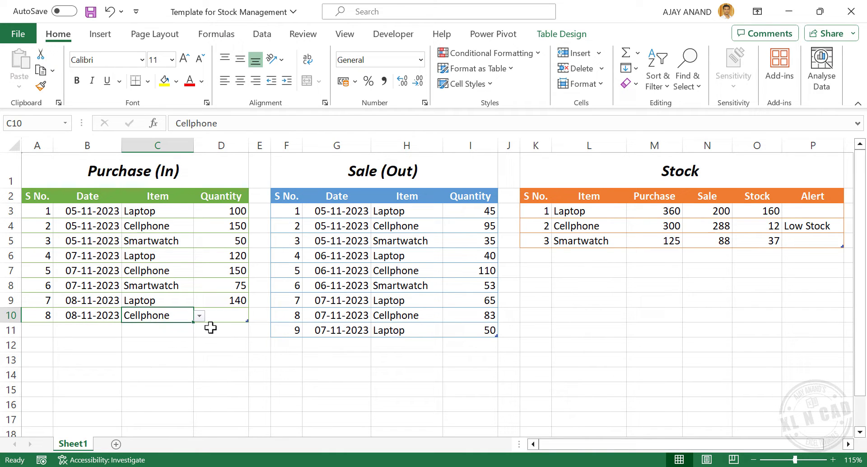
left_click(218, 320)
type("220")
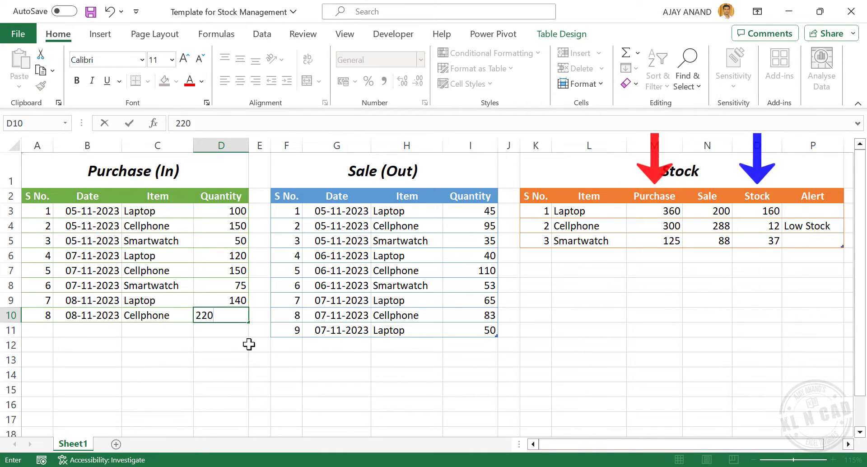
key("Return")
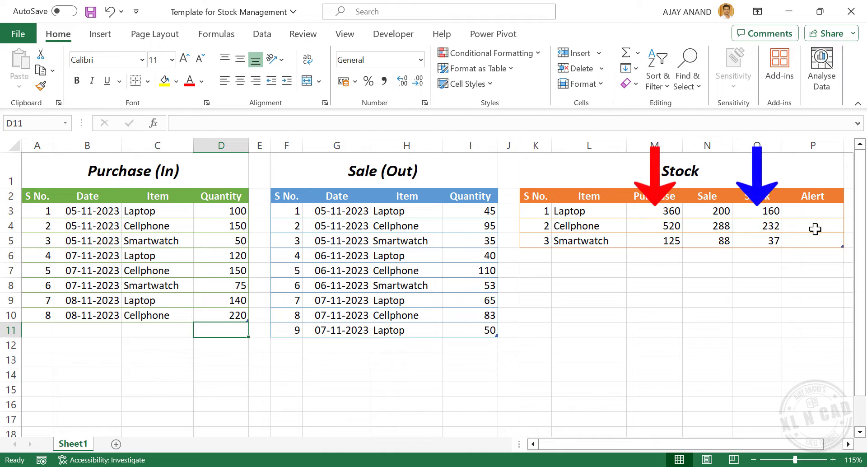
Add a Sale row dated 08-11-2023 for Cellphone with quantity 150.
left_click(333, 346)
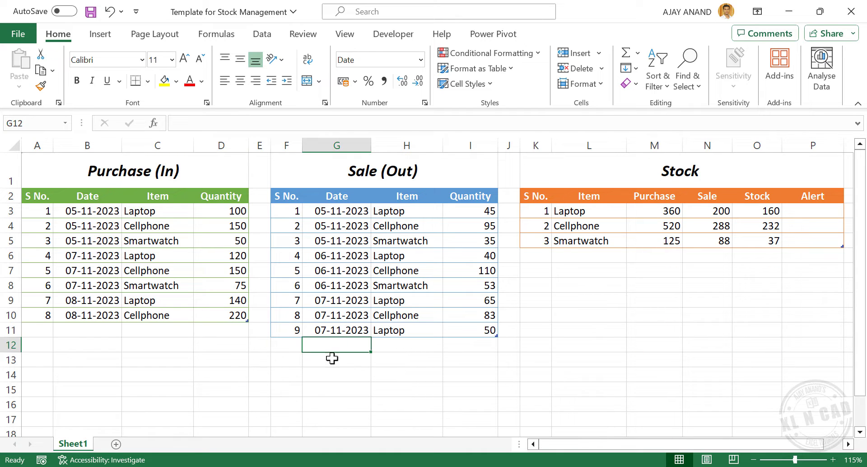
type("08-11-2023")
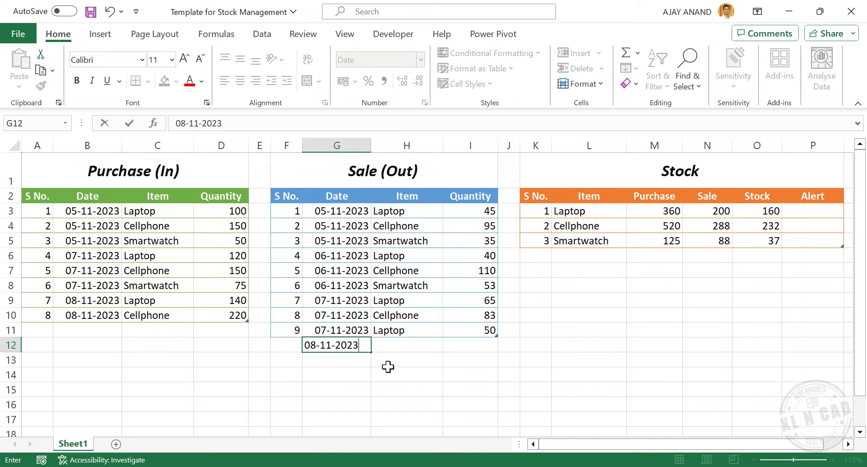
key("Tab")
left_click(449, 346)
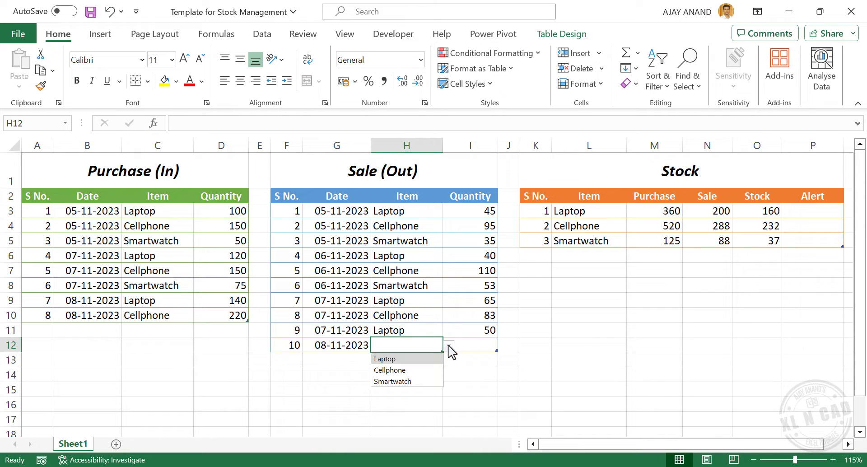
left_click(440, 369)
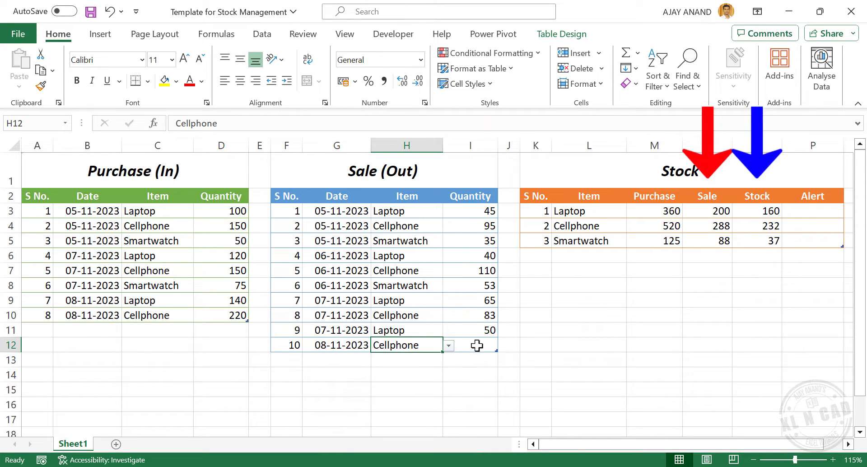
key("Tab")
type("150")
key("Return")
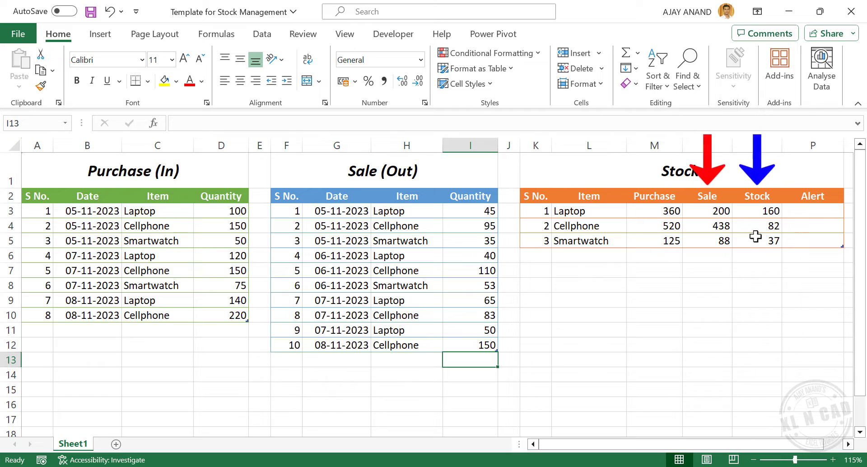
Add another 08-11-2023 Sale row, filling the date down, for Smartwatch with quantity 30.
left_click(317, 366)
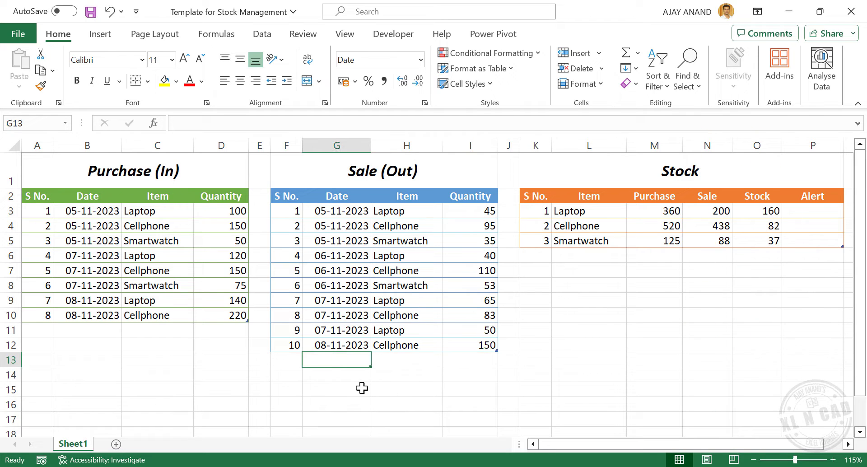
key("ctrl+d")
left_click(420, 365)
left_click(448, 361)
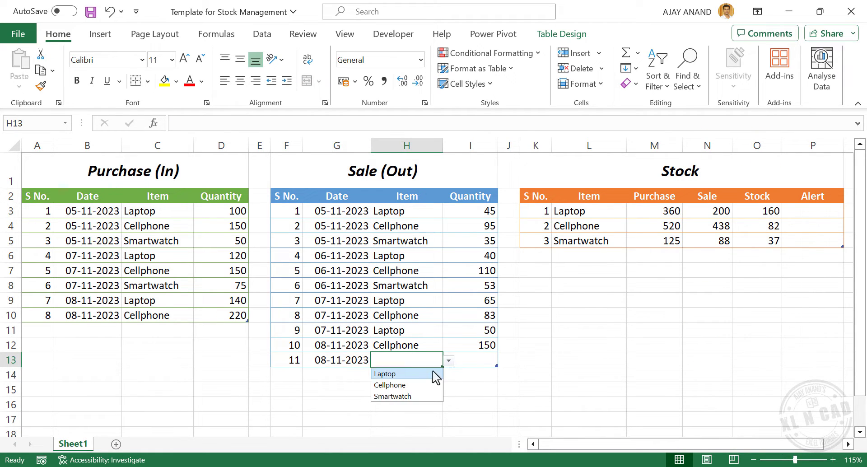
left_click(406, 396)
left_click(469, 362)
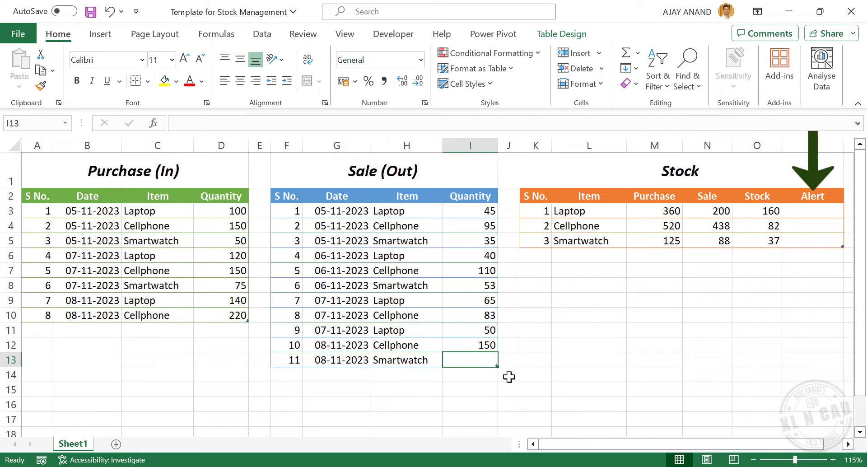
type("30")
key("Return")
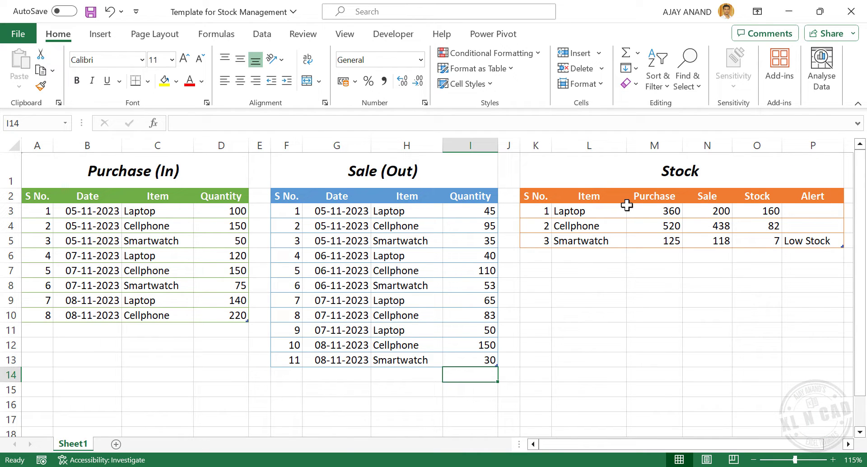
Add Smart TV as a new item in L6 of the Stock table.
left_click(573, 254)
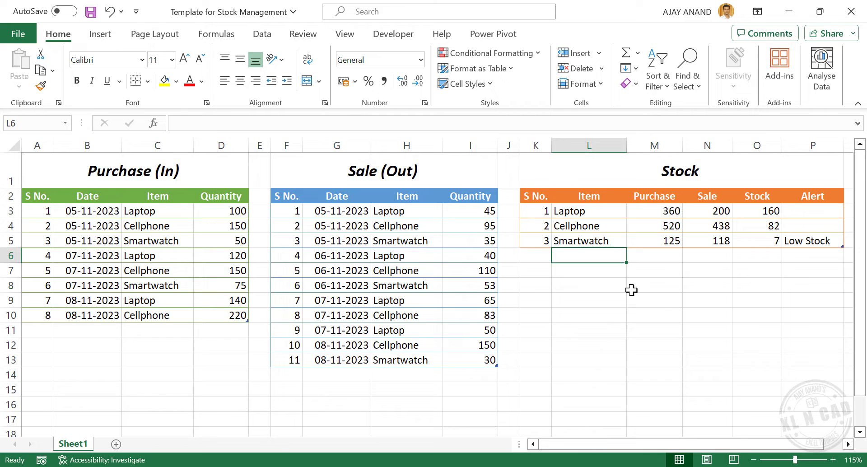
type("Smart ")
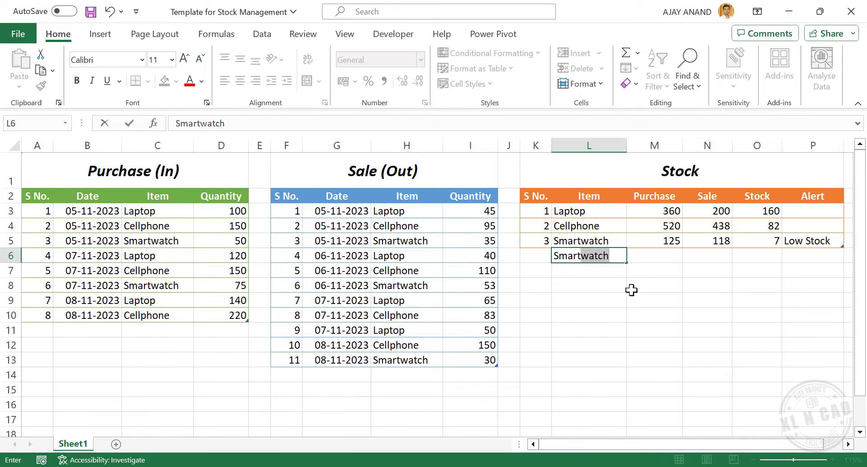
type("TV")
key("Tab")
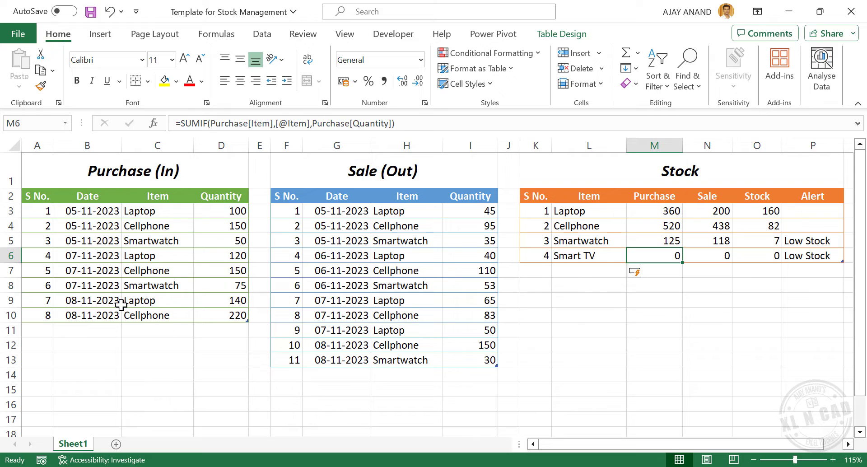
Add a Purchase row dated 09-11-2023 for Smart TV with quantity 75.
left_click(83, 334)
type("09-1")
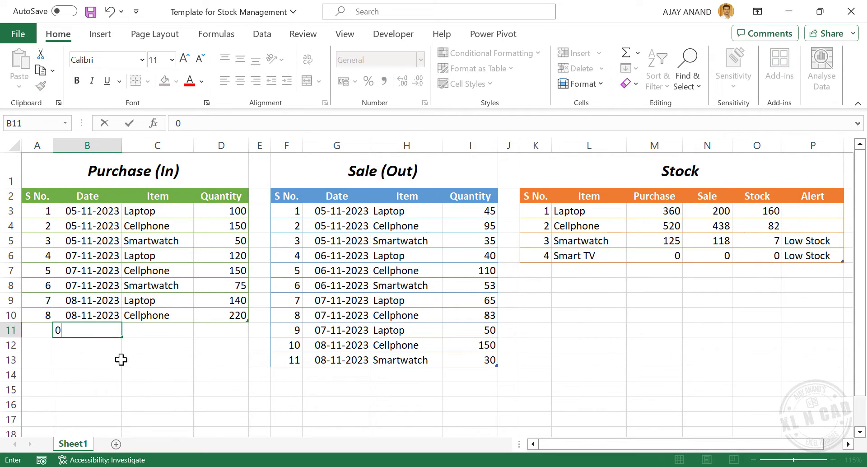
type("1-20")
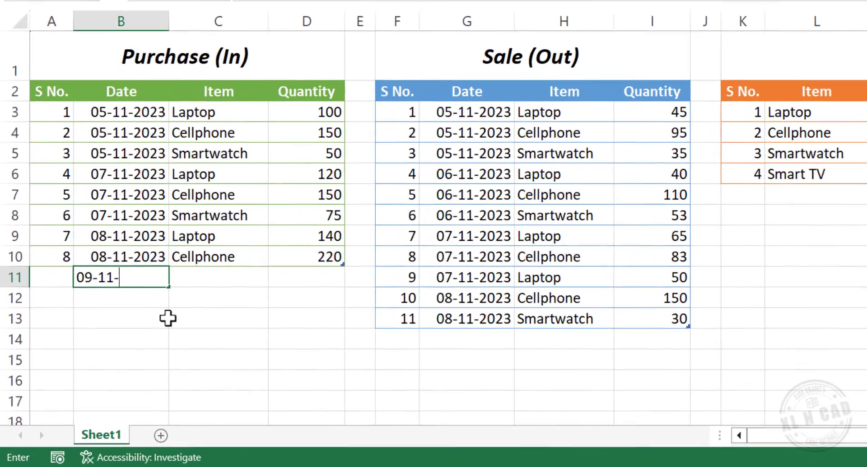
type("23")
key("Tab")
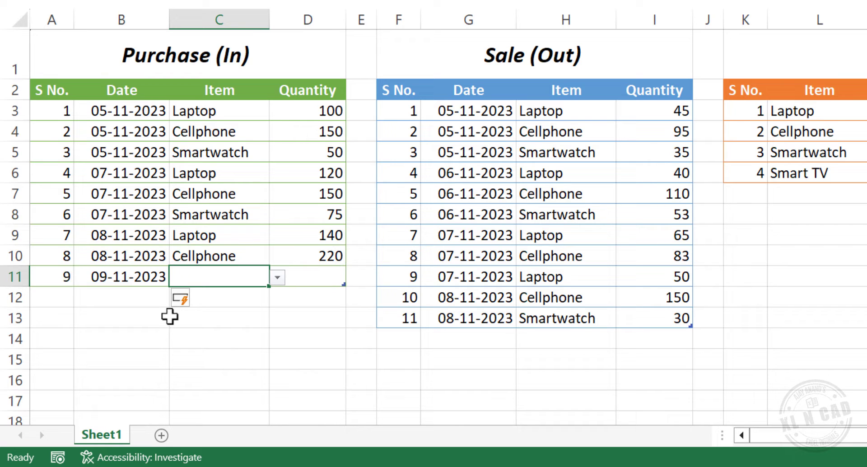
left_click(278, 277)
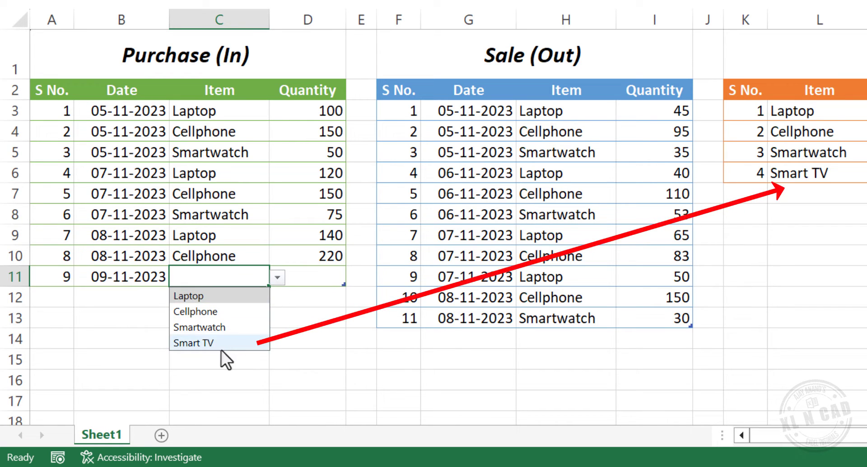
left_click(239, 346)
key("Tab")
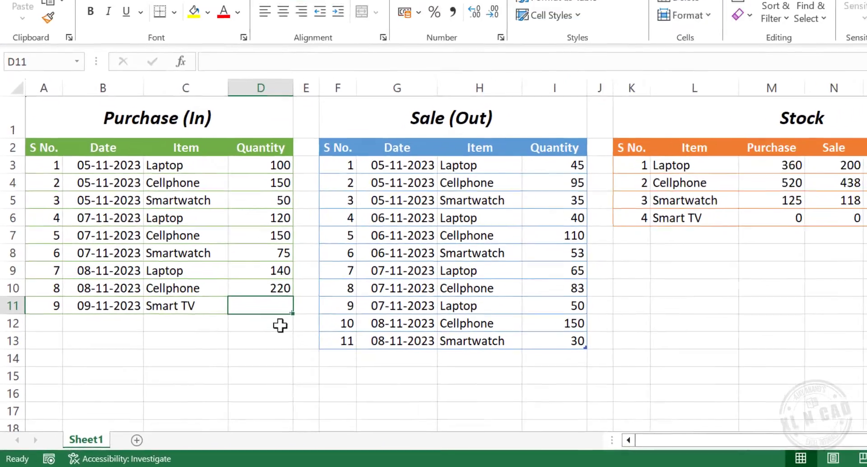
type("75")
key("Return")
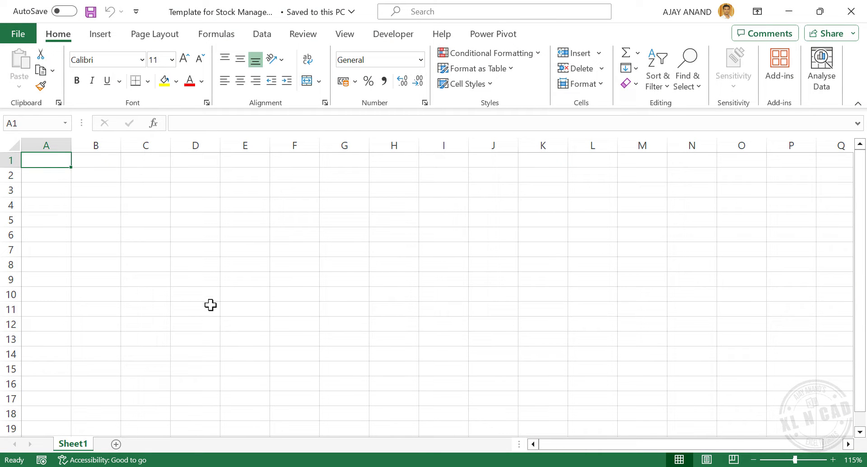
Enter headers S No., Date, Item and Quantity in A2:D2 and select them.
left_click(47, 176)
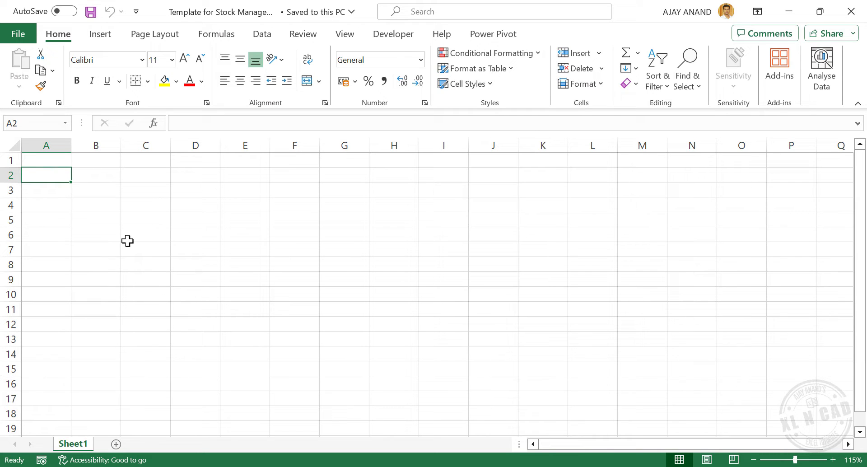
type("S No.")
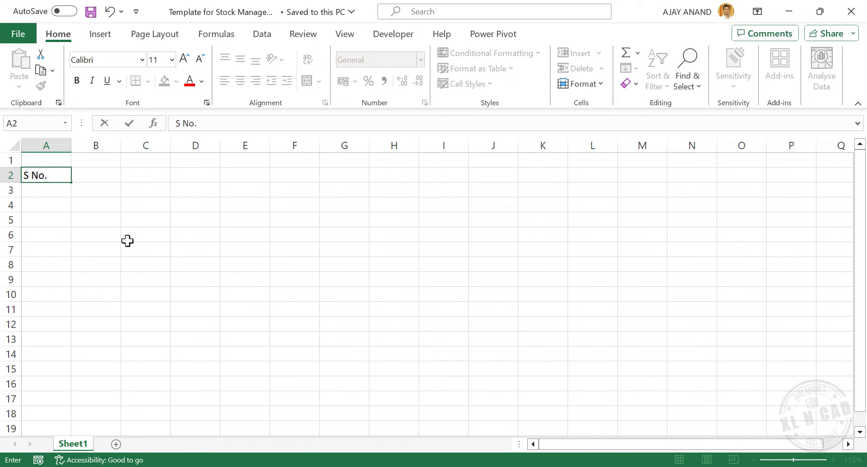
key("Tab")
type("D")
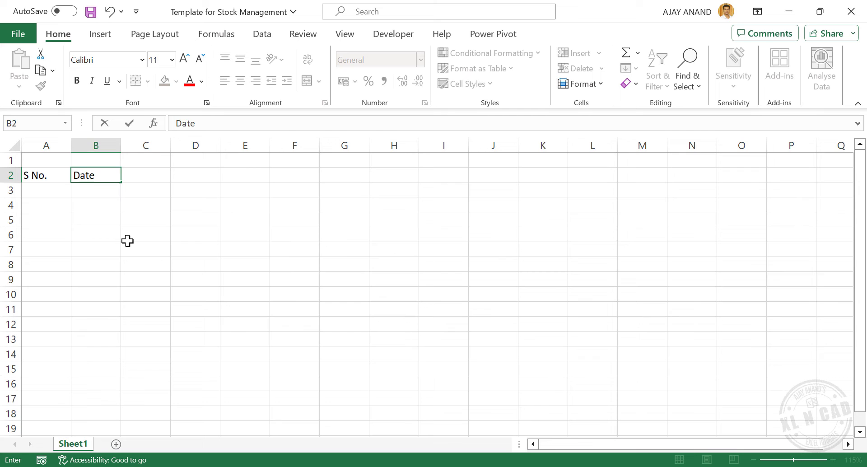
type("ate")
key("Tab")
type("Item")
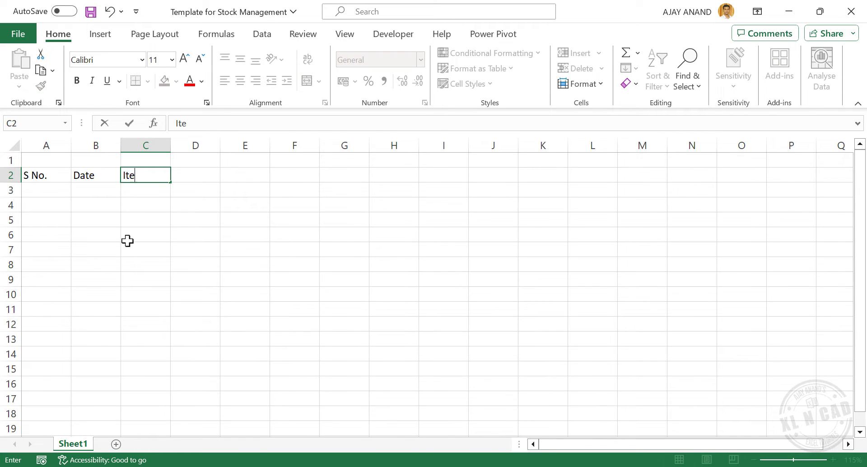
key("Tab")
type("Q")
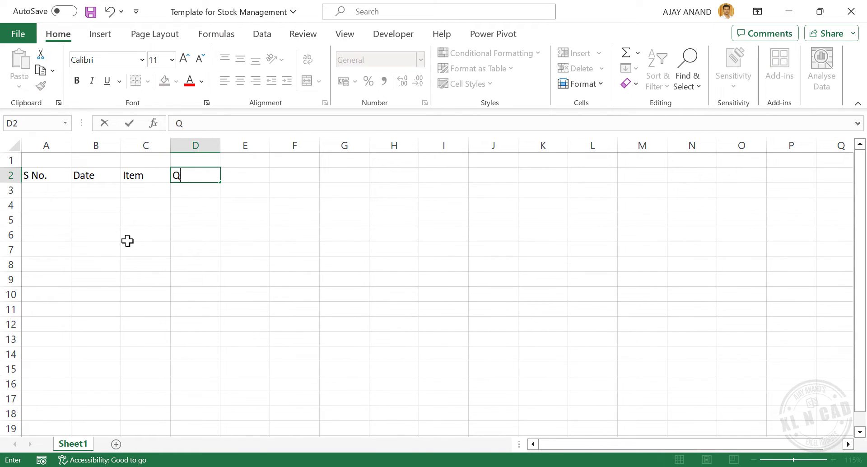
key("Return")
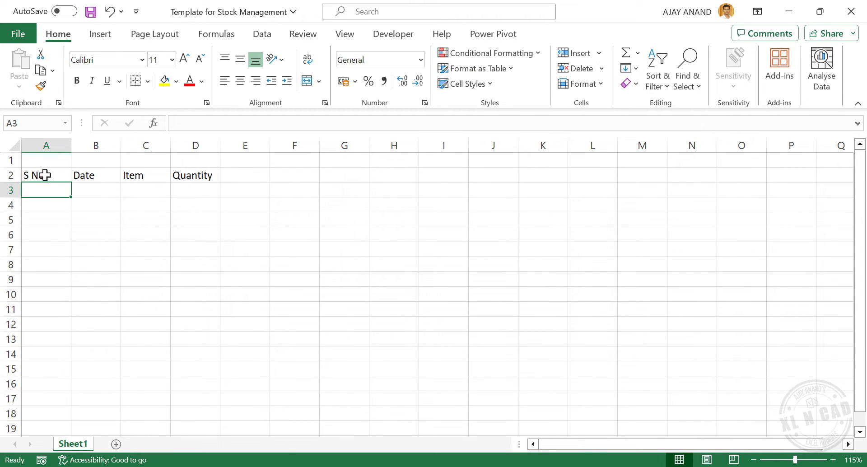
left_click_drag(45, 174, 191, 174)
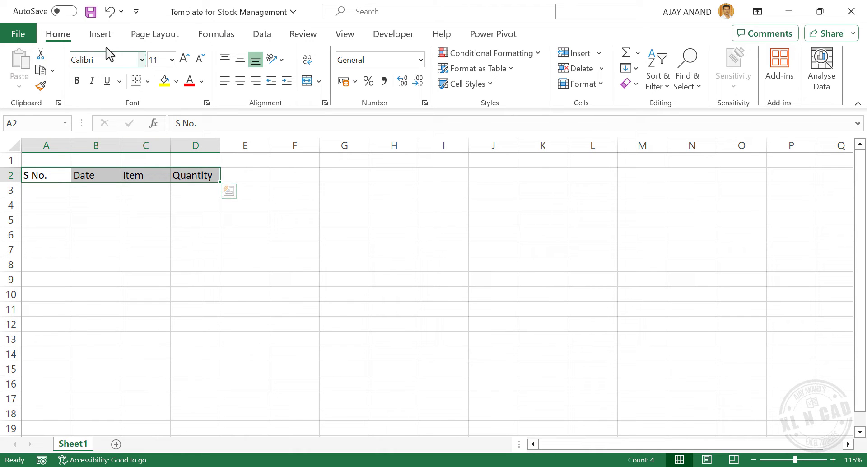
Convert A2:D2 into a table with 'My table has headers' ticked.
left_click(101, 34)
left_click(119, 84)
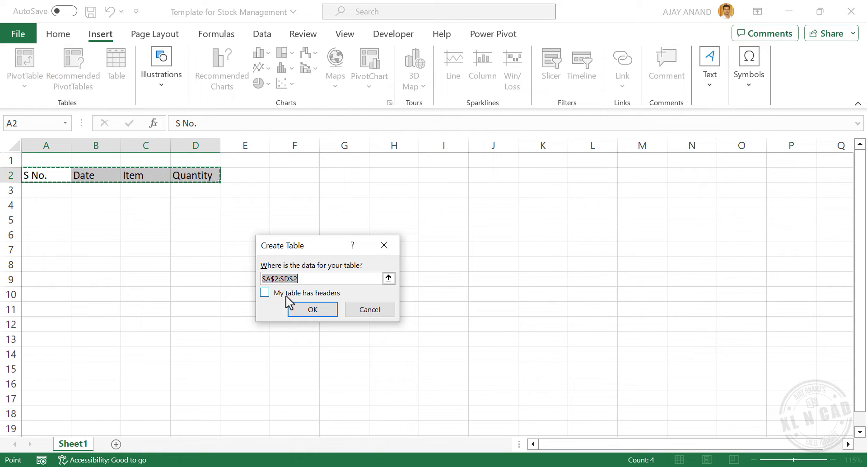
left_click(266, 296)
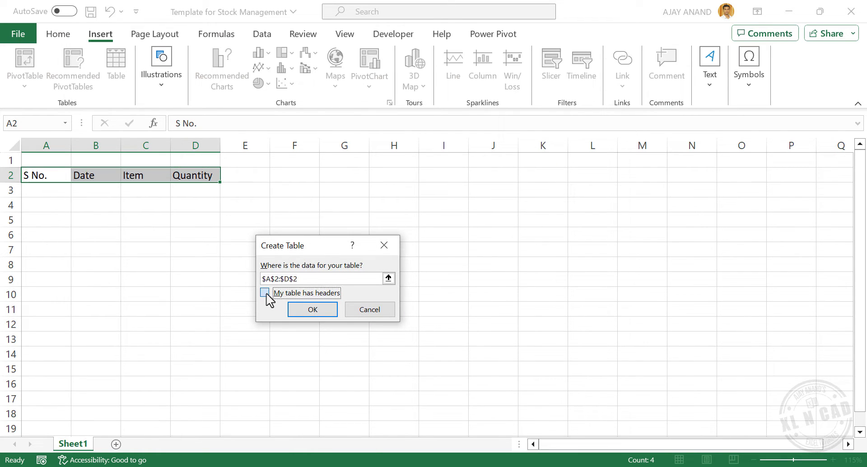
left_click(296, 311)
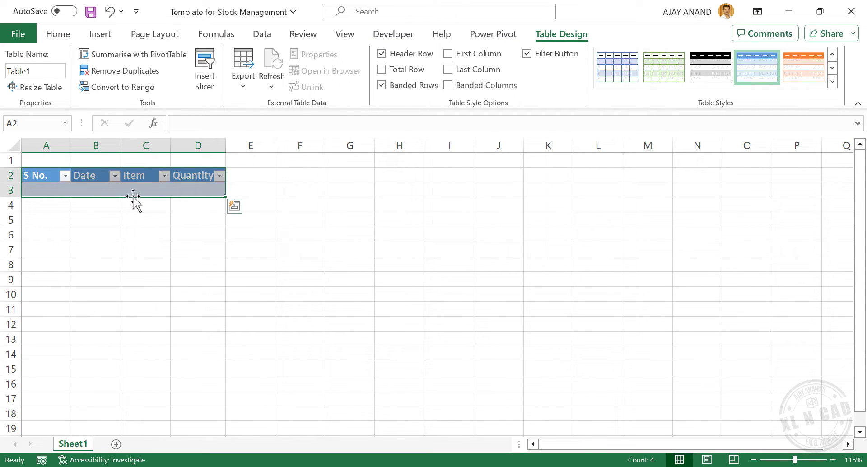
left_click(267, 262)
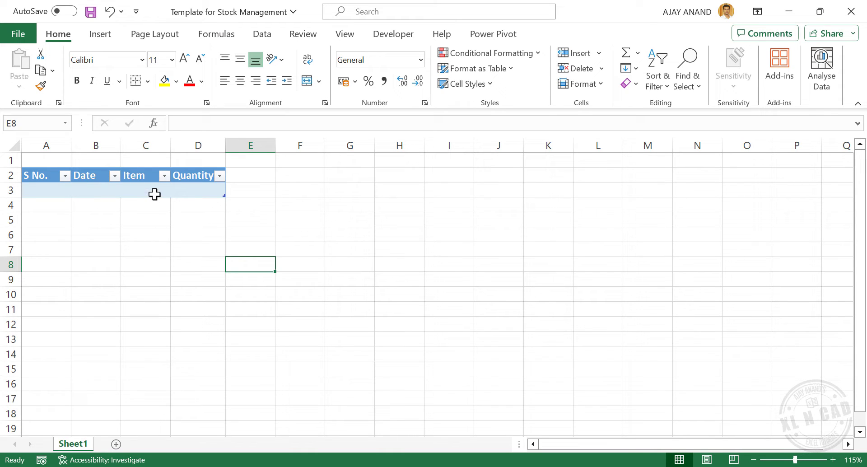
Name the table Purchase, hide its filter buttons and apply a blue Light style.
left_click(153, 192)
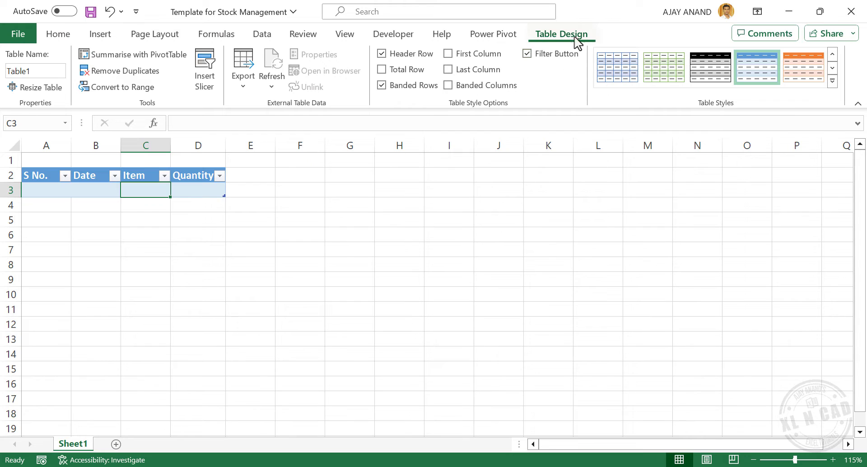
left_click(43, 71)
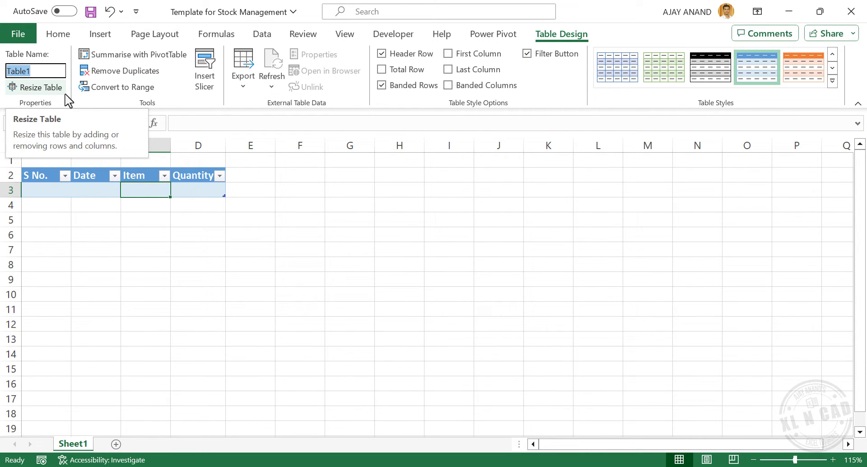
type("P")
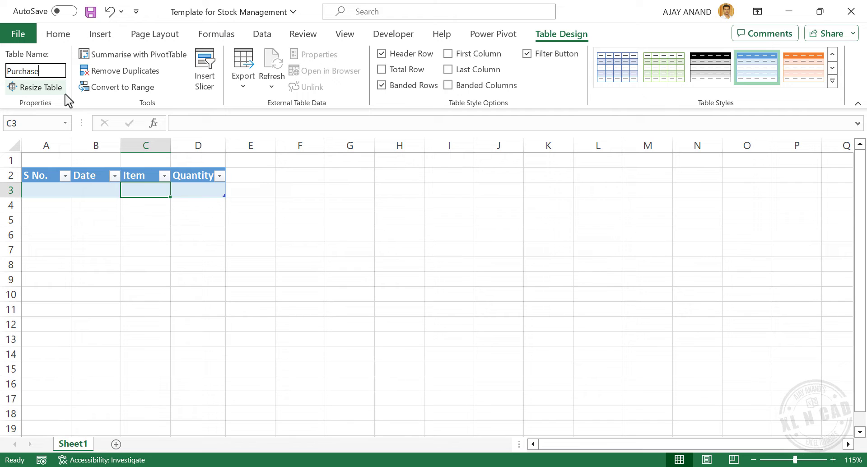
type("urchase")
key("Return")
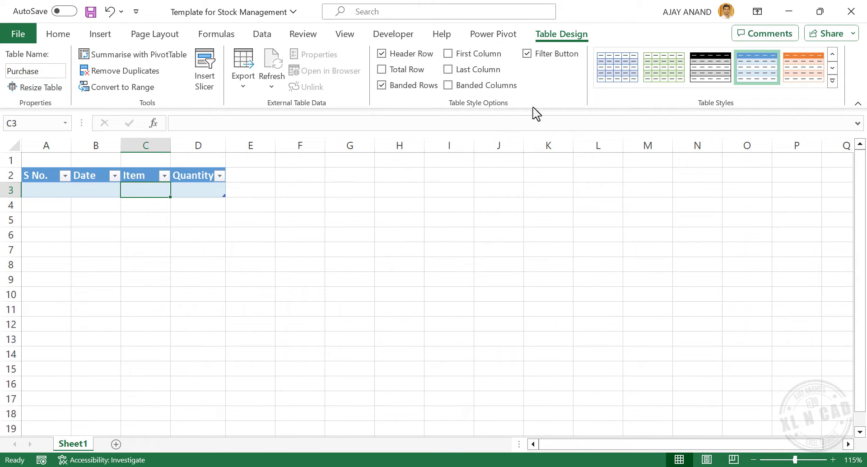
left_click(530, 57)
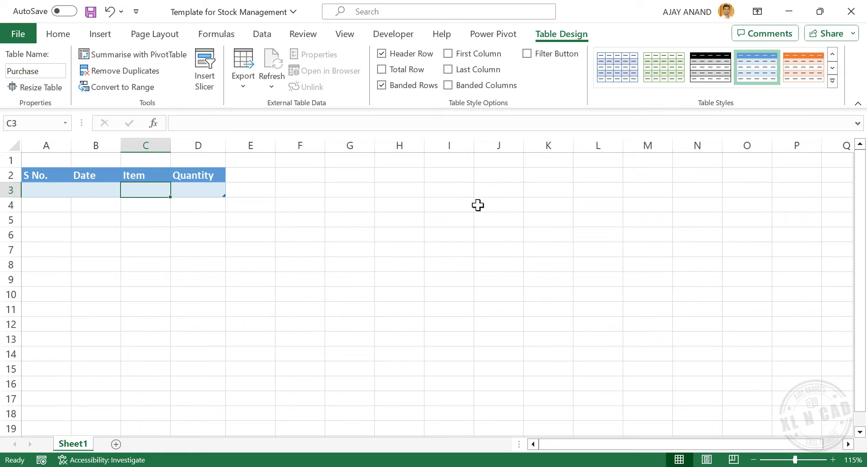
left_click(832, 83)
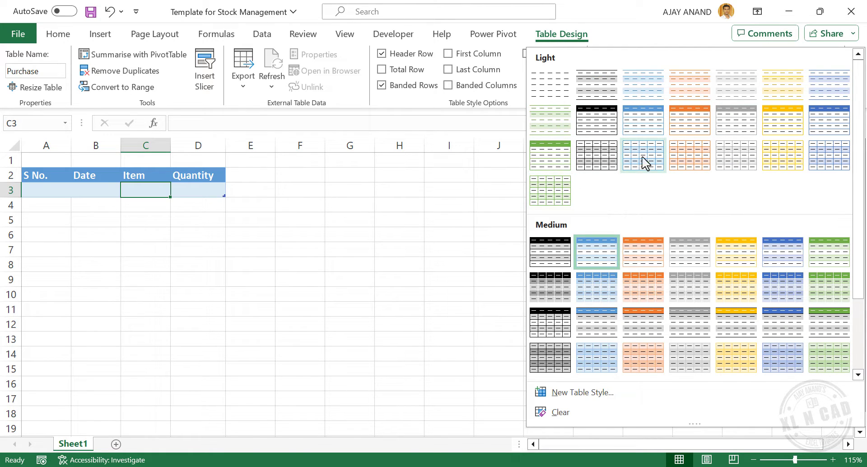
left_click(644, 132)
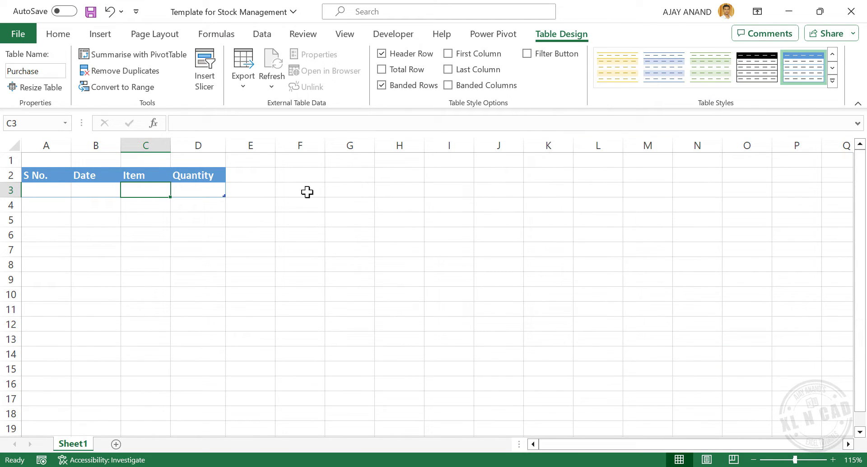
left_click(301, 176)
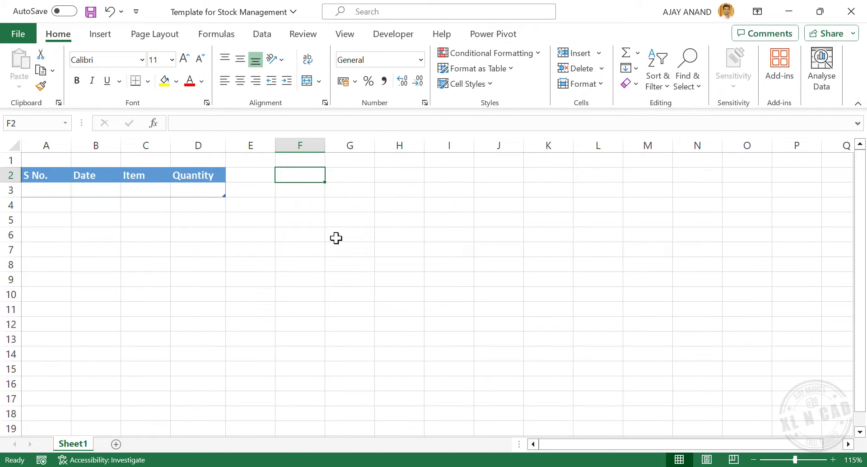
Enter headers S No., Date, Item and Quantity in F2:I2.
type("S No.")
key("Tab")
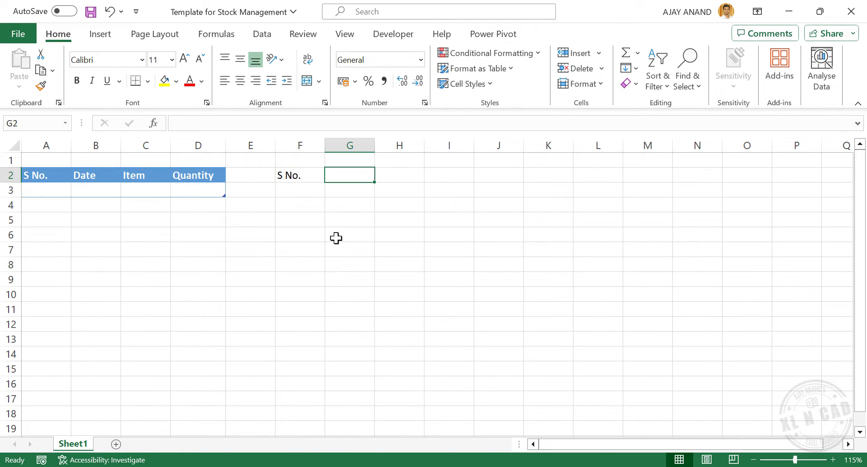
type("Date")
key("Tab")
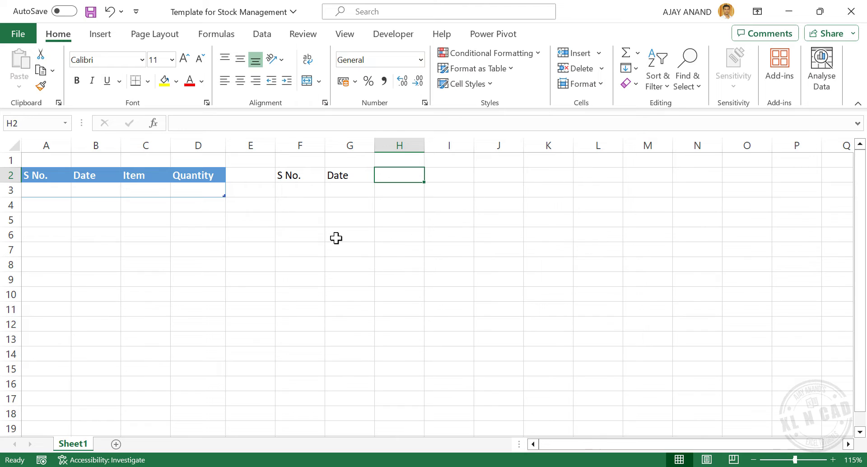
type("Item")
key("Tab")
type("Q")
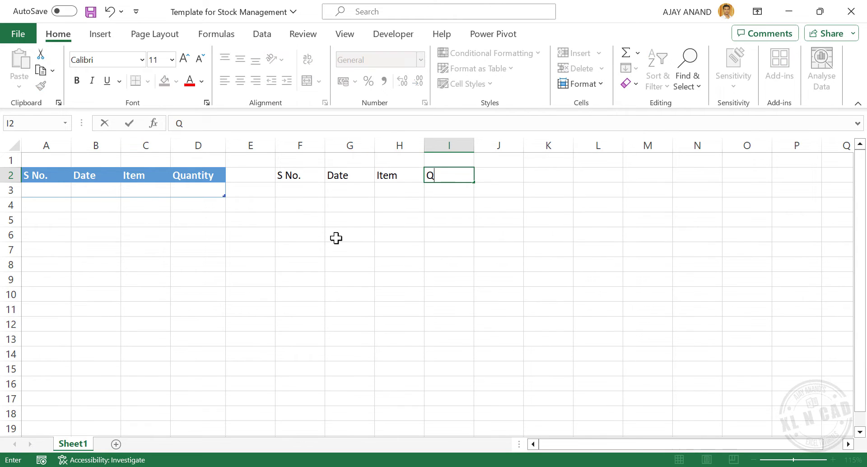
type("uantity")
key("Return")
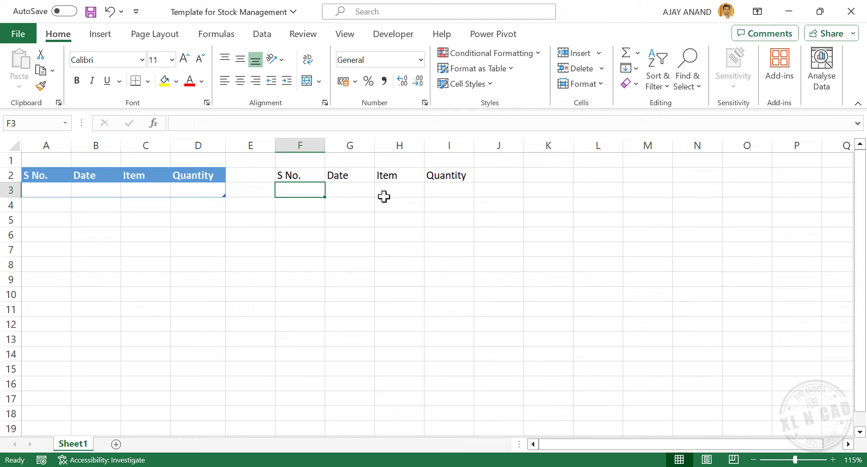
Turn F2:I2 into a table with headers using Ctrl+T.
left_click_drag(304, 175, 433, 176)
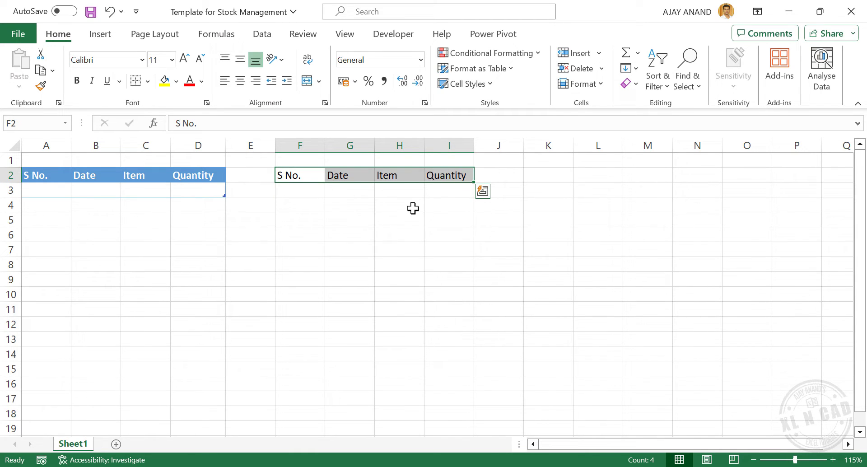
key("ctrl+t")
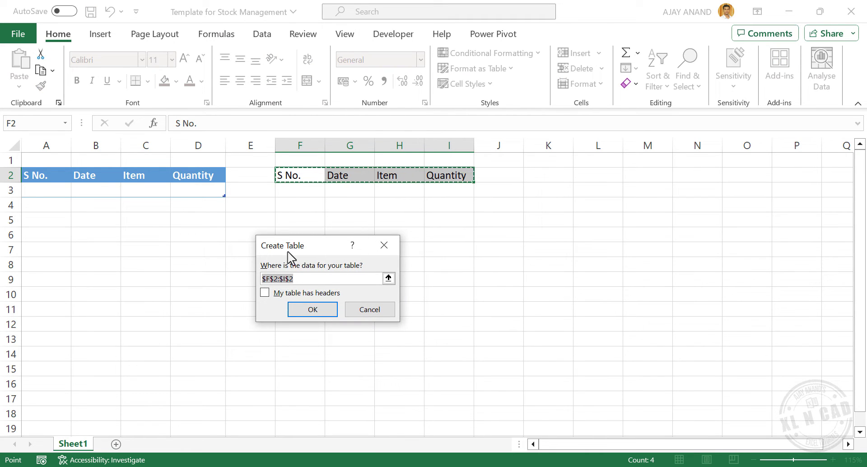
left_click(265, 293)
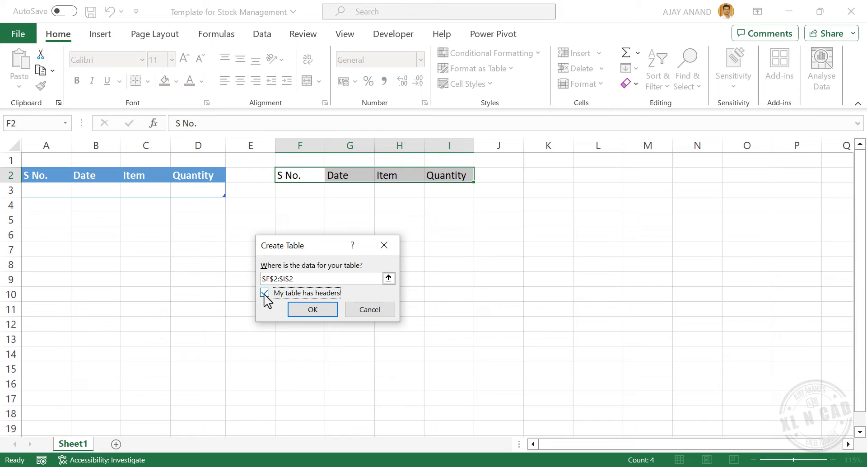
left_click(303, 313)
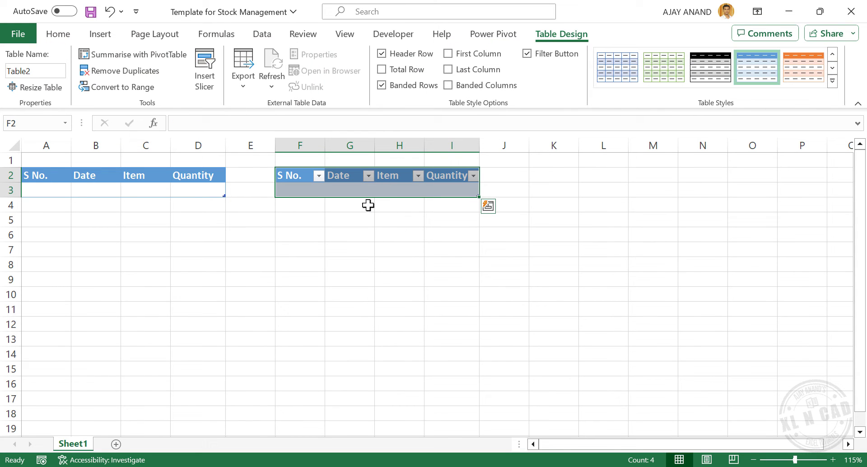
Rename Table2 to Sale, remove its filter buttons and apply an orange Light style.
left_click(48, 71)
type("S")
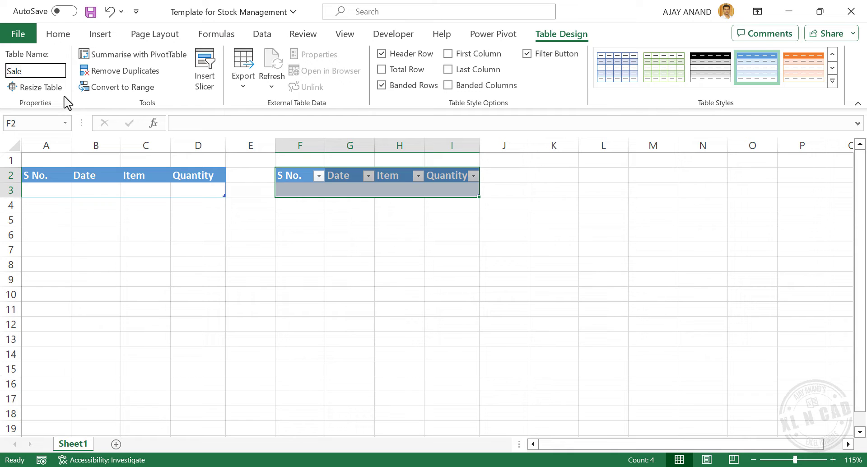
key("Return")
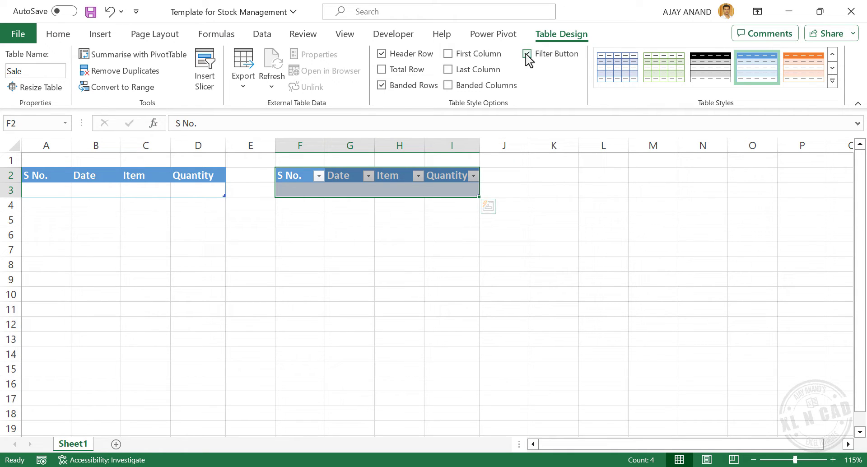
left_click(527, 55)
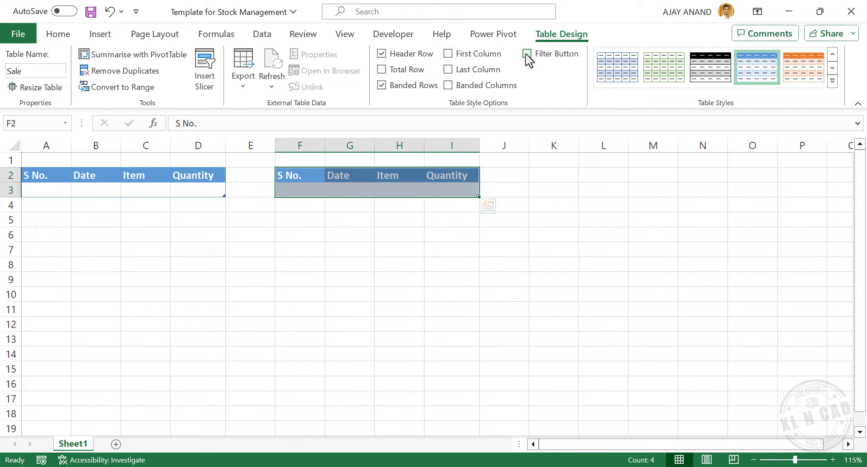
left_click(833, 84)
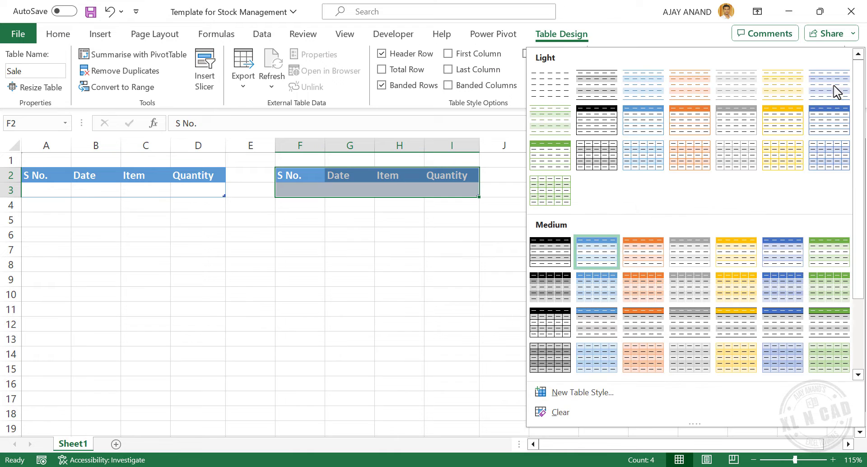
left_click(686, 130)
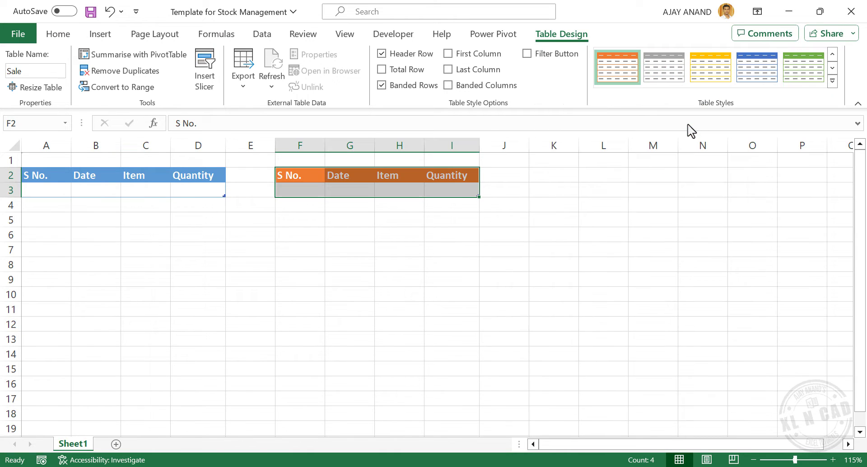
left_click(446, 251)
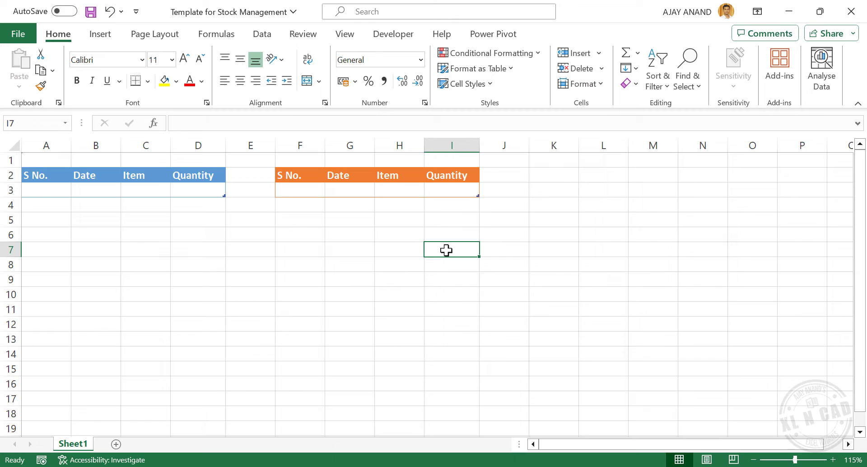
Enter headers S No., Item, Purchase, Sale, Stock and Alert in K2:P2.
left_click(561, 177)
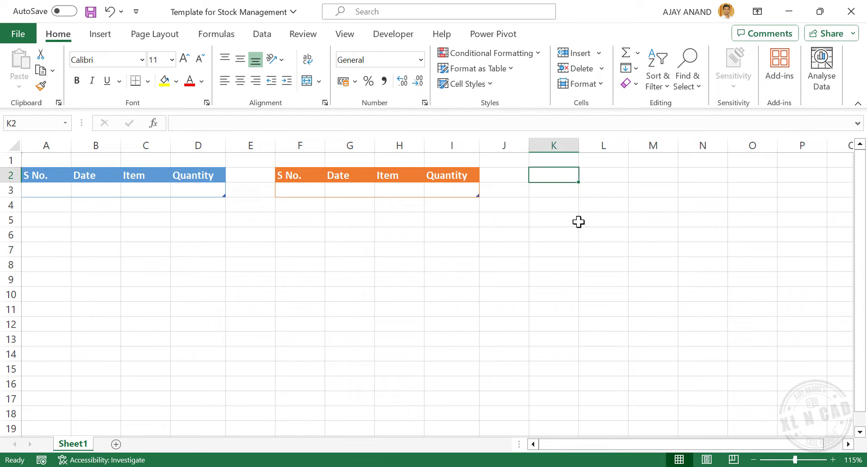
type("S No.")
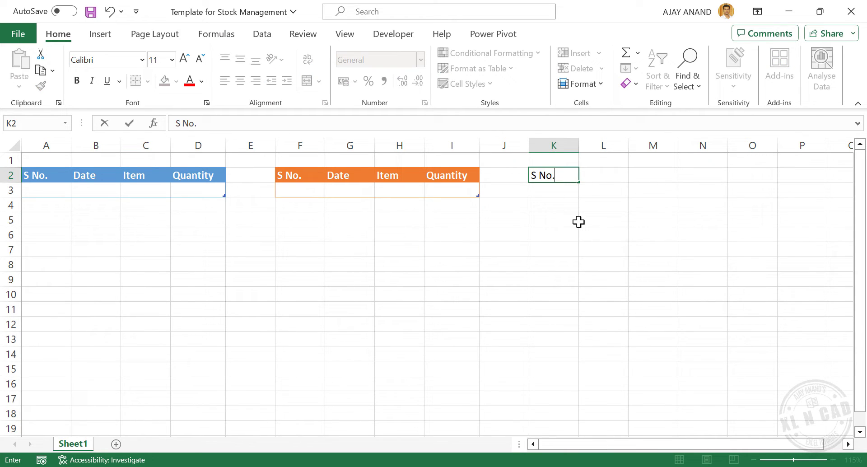
key("Tab")
type("Item")
key("Tab")
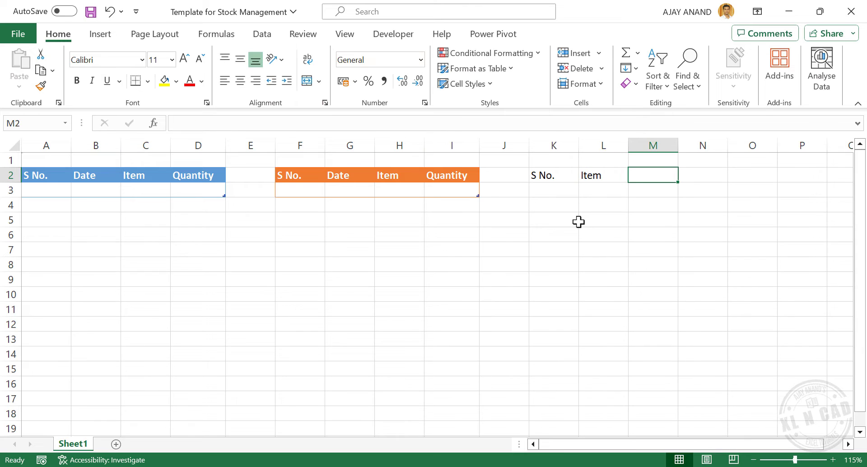
type("Purchase")
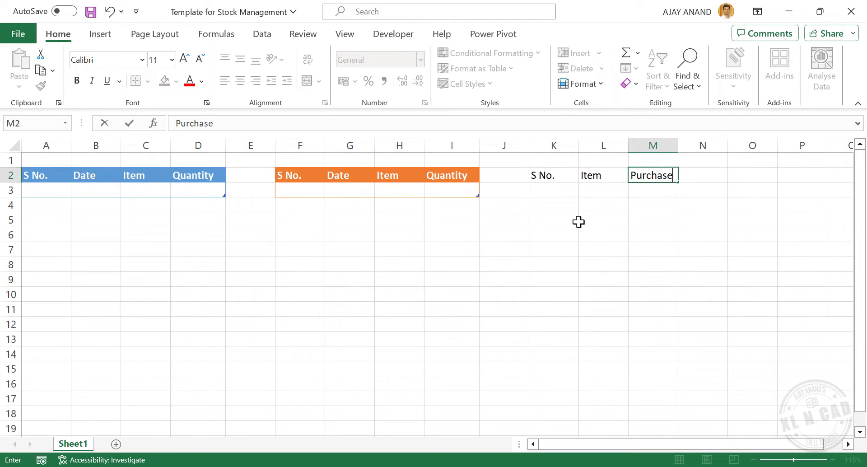
key("Tab")
type("S")
key("Tab")
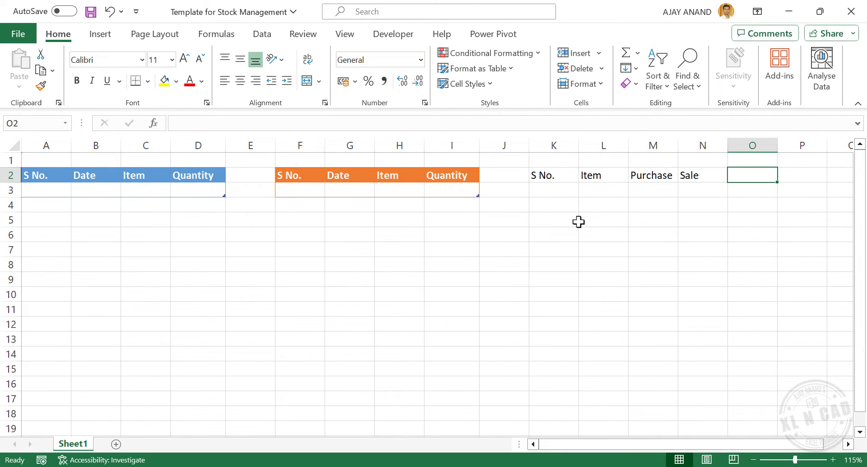
type("Stock")
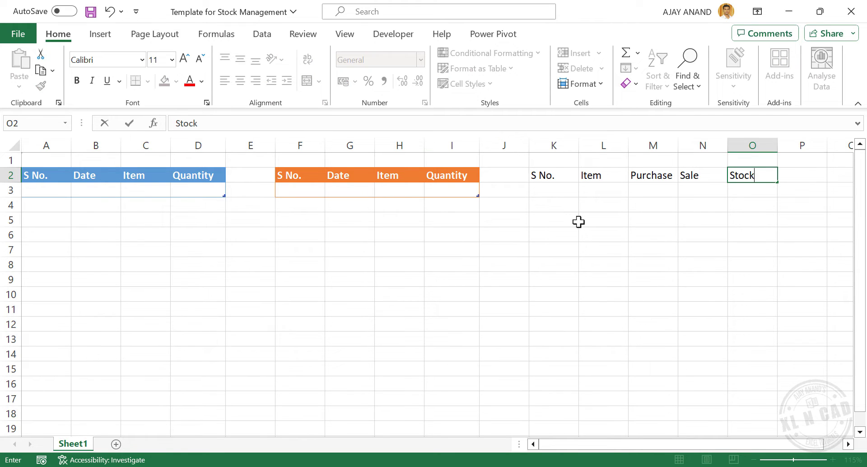
key("Tab")
type("A")
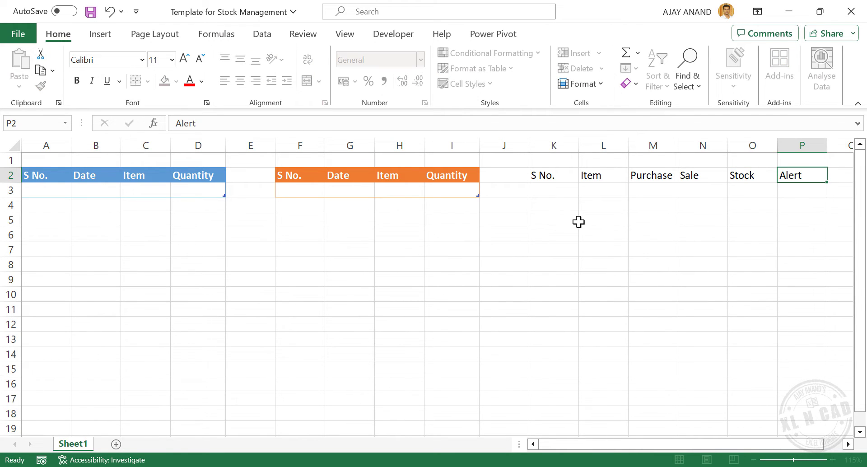
key("Return")
Convert K2:P2 into a table with 'My table has headers' ticked.
left_click_drag(563, 175, 793, 176)
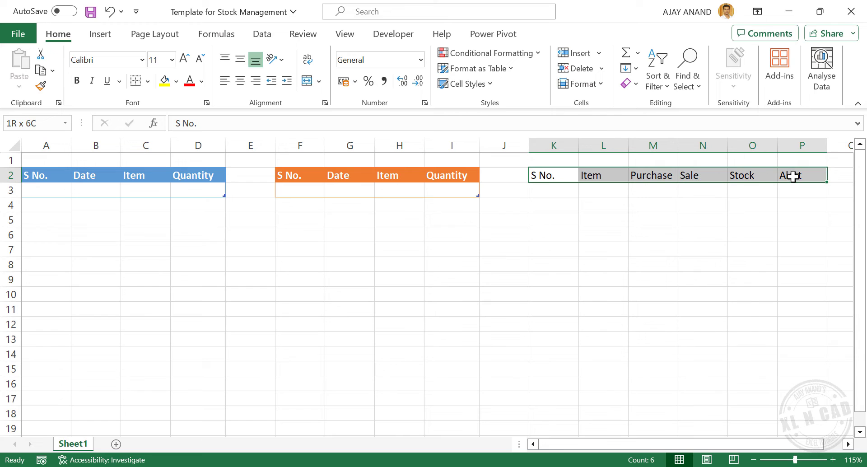
left_click(111, 40)
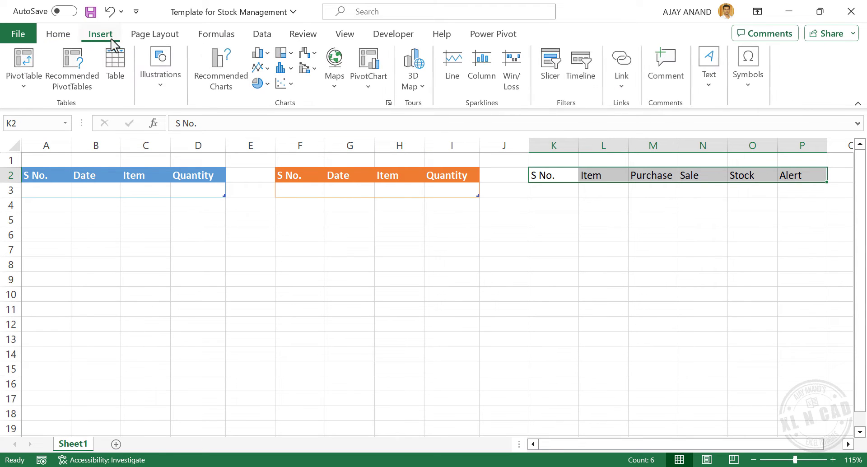
left_click(119, 92)
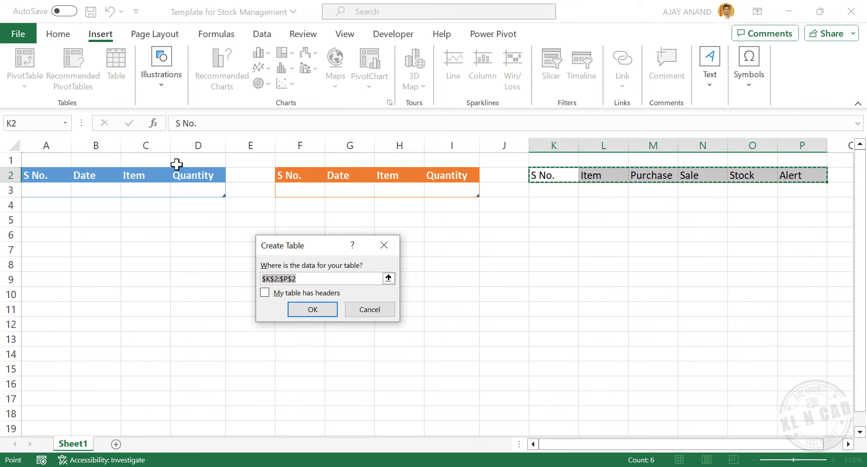
left_click(266, 293)
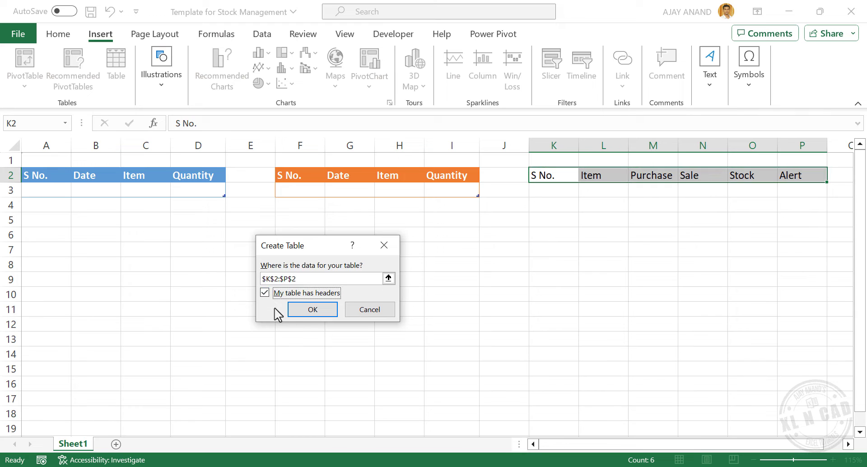
left_click(300, 314)
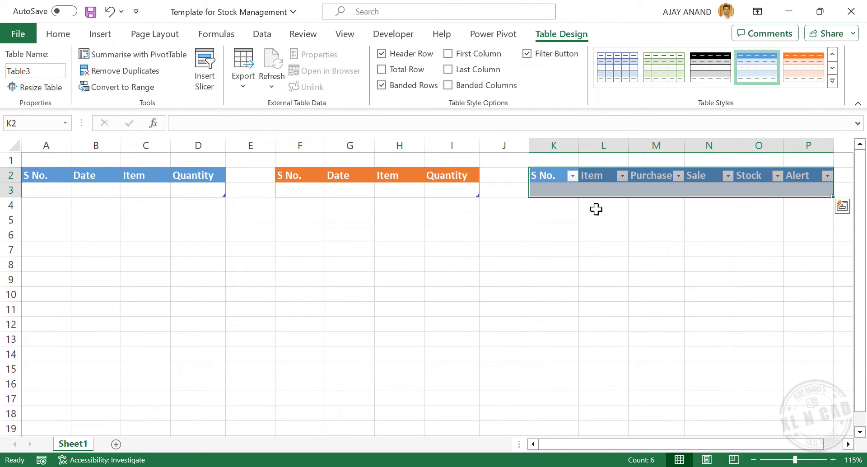
Rename Table3 to Stock, remove its filter buttons and apply a green table style.
left_click(44, 75)
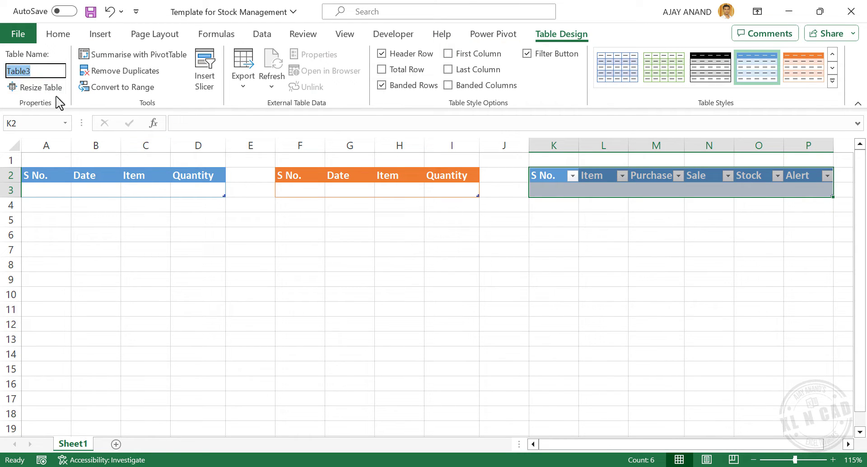
type("Stock")
key("Return")
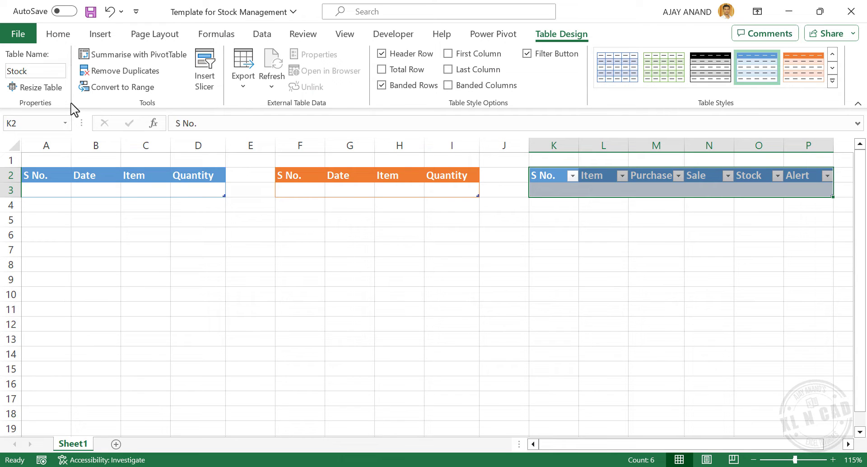
left_click(527, 54)
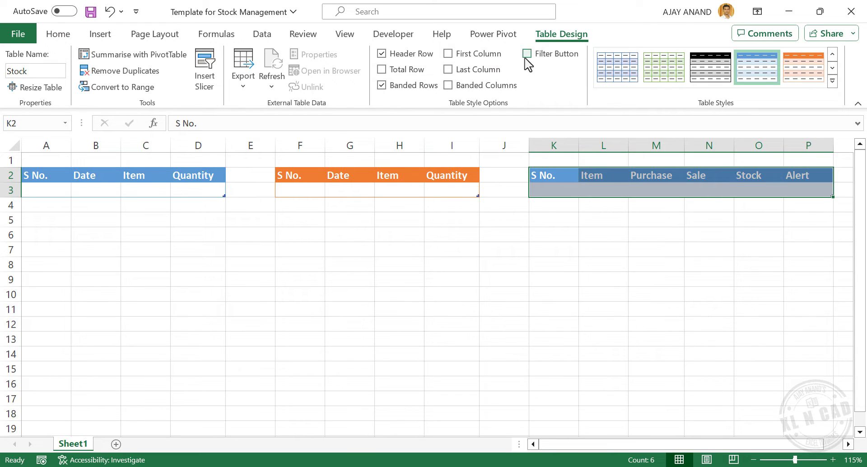
left_click(833, 80)
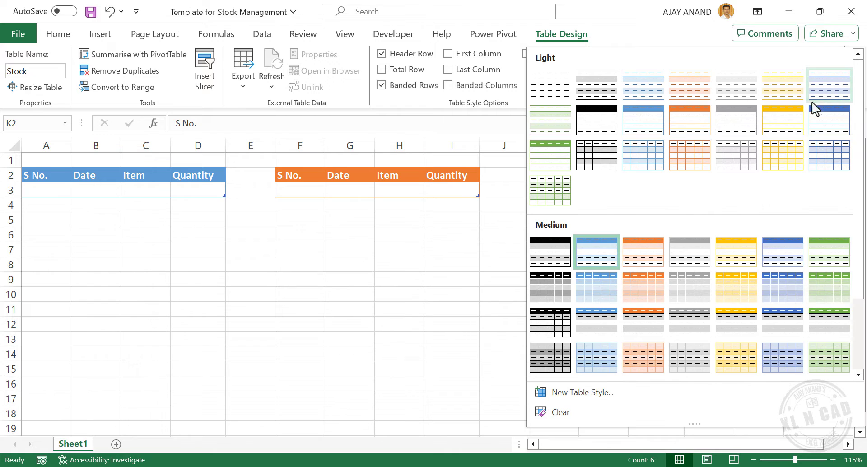
left_click(561, 165)
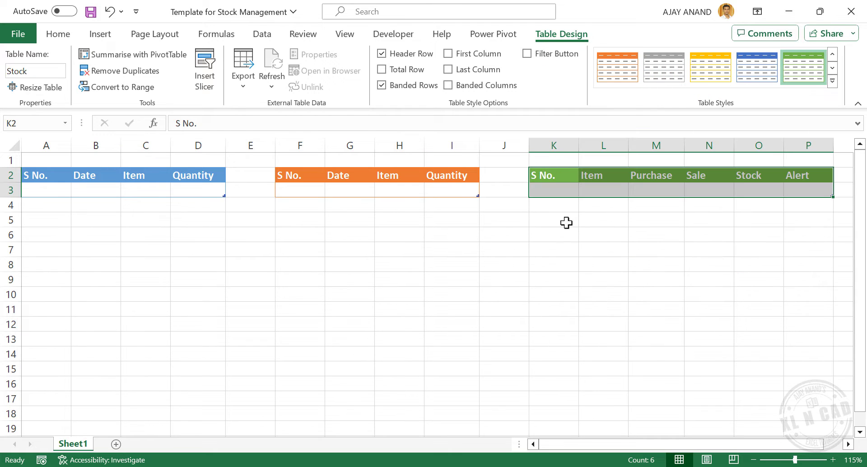
left_click(350, 250)
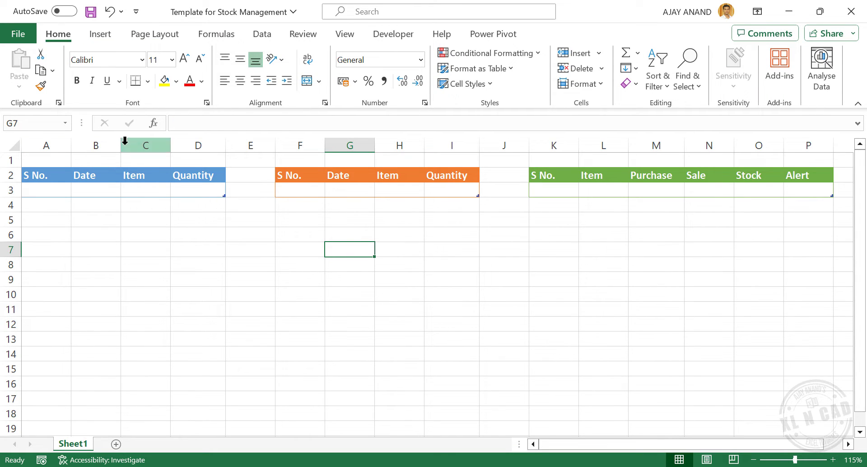
Narrow the spacer columns E and J and the S No. columns A, F and K.
left_click(250, 144)
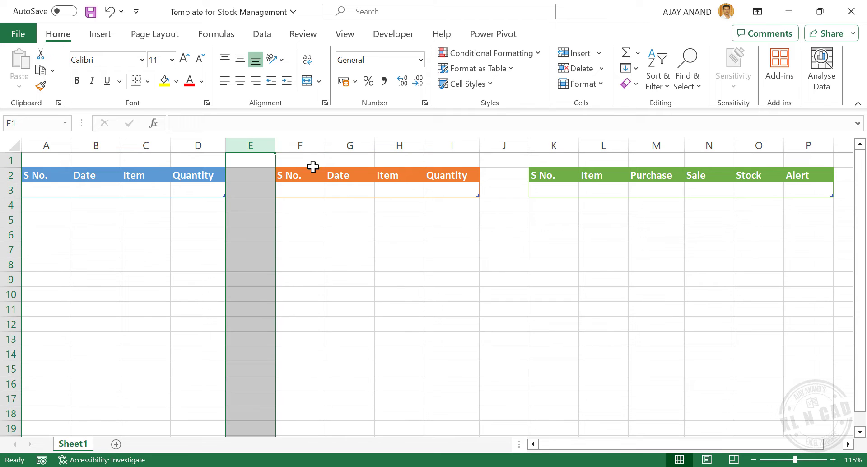
left_click(505, 144, "ctrl")
left_click_drag(276, 145, 248, 148)
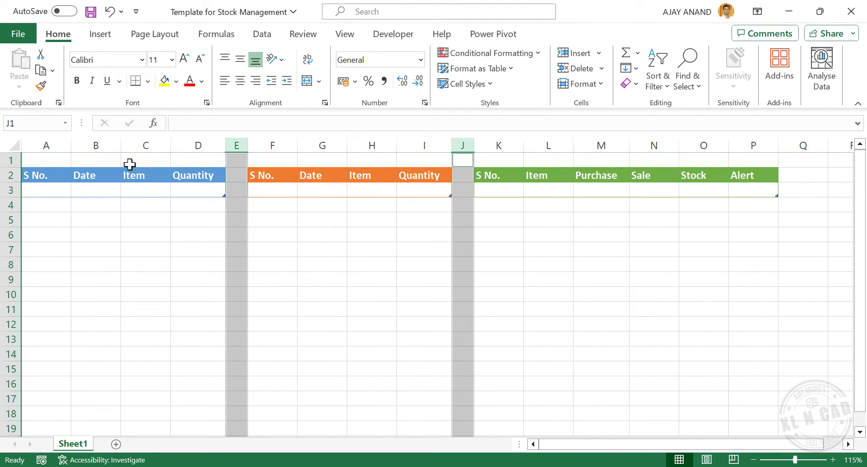
left_click(55, 145)
left_click(271, 145, "ctrl")
left_click(497, 144, "ctrl")
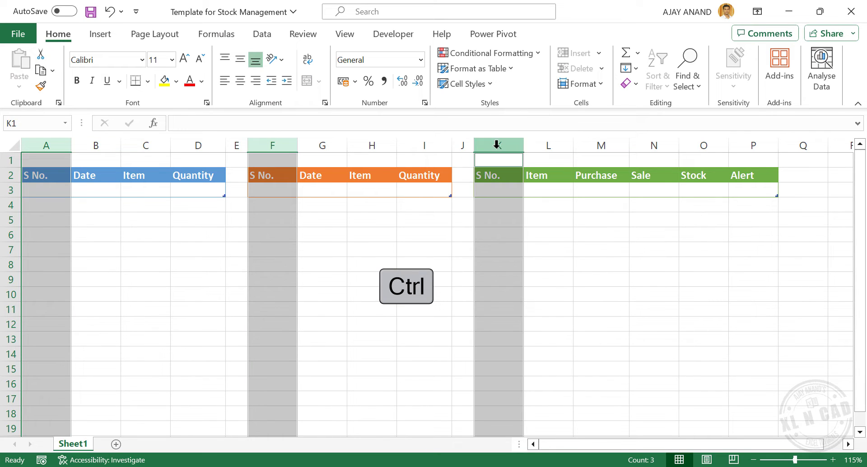
left_click_drag(298, 147, 283, 151)
Widen the Date columns B and G and the Item columns C, H and L.
left_click(84, 145)
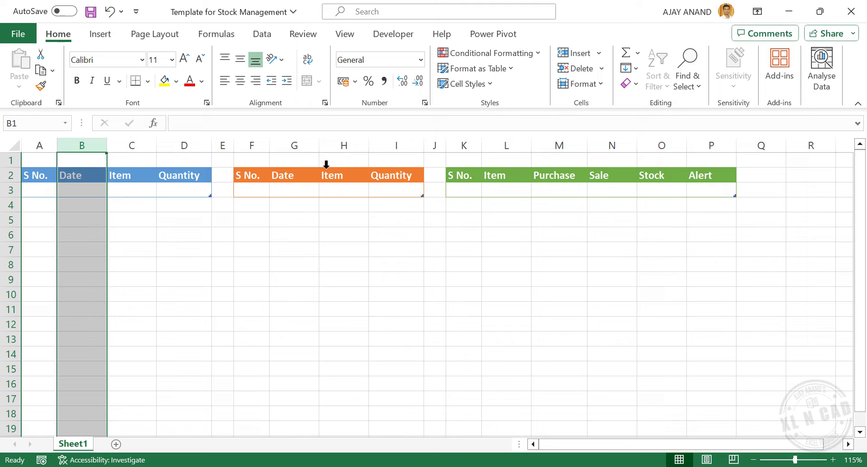
left_click(300, 145, "ctrl")
left_click_drag(107, 146, 126, 149)
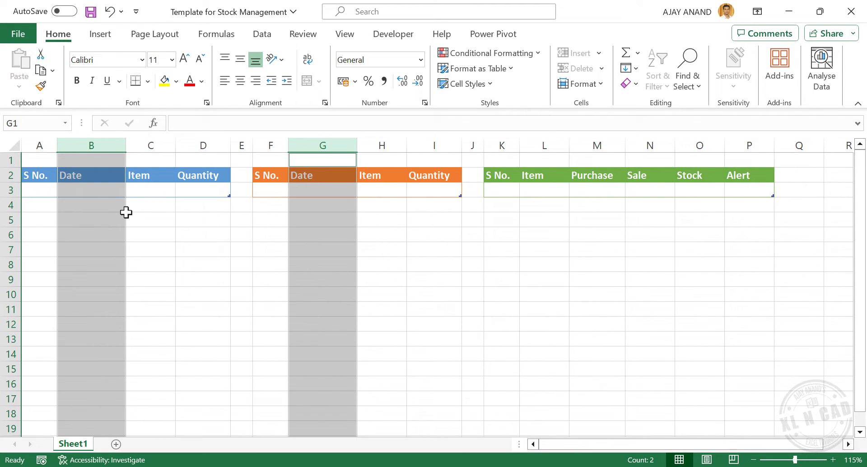
left_click(151, 145)
left_click(377, 145, "ctrl")
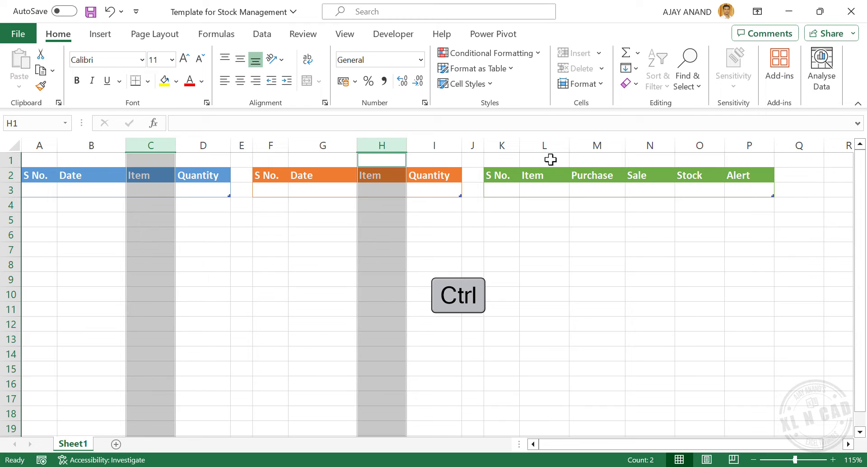
left_click(549, 145, "ctrl")
left_click_drag(570, 146, 591, 148)
left_click(428, 253)
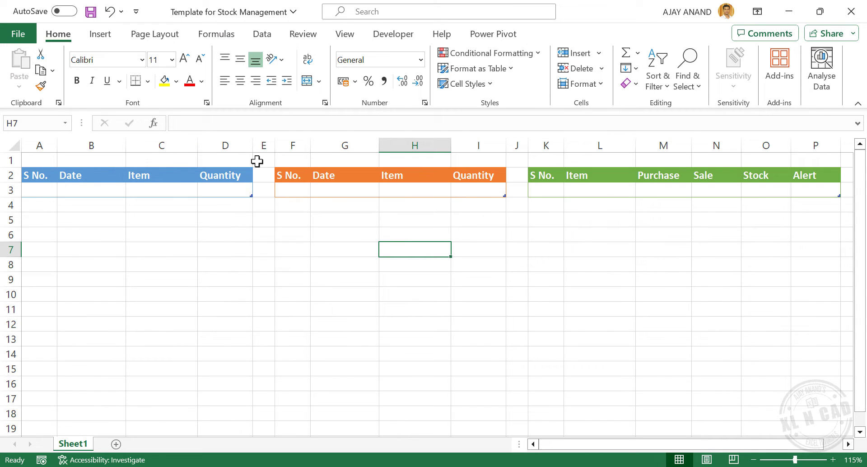
Make row 1 about 27 points tall and select A1:D1 above the Purchase table.
left_click_drag(15, 167, 15, 188)
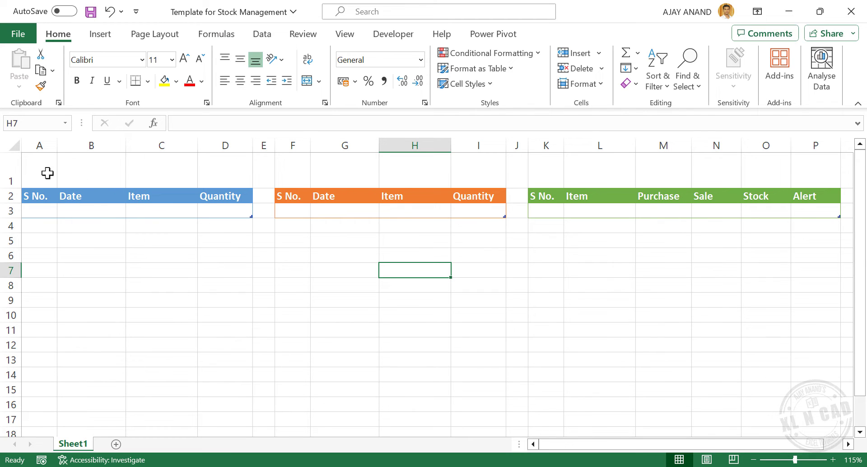
left_click_drag(48, 173, 203, 172)
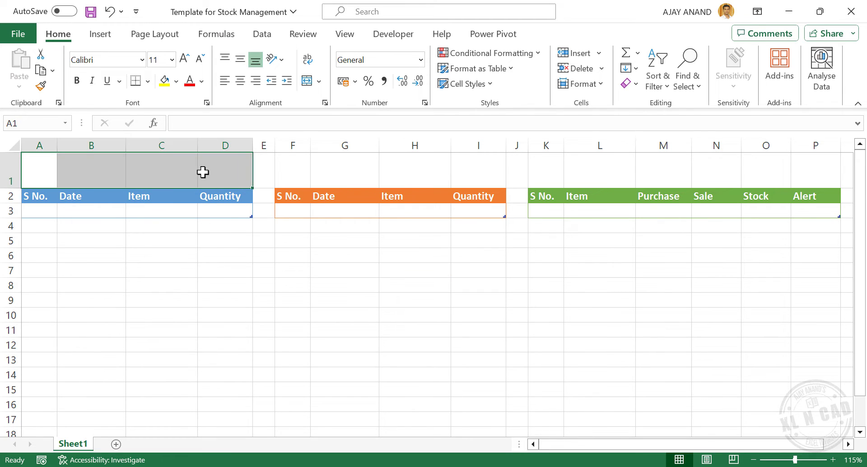
Merge A1:D1 and enter the title 'Purchase (In)'.
left_click(306, 81)
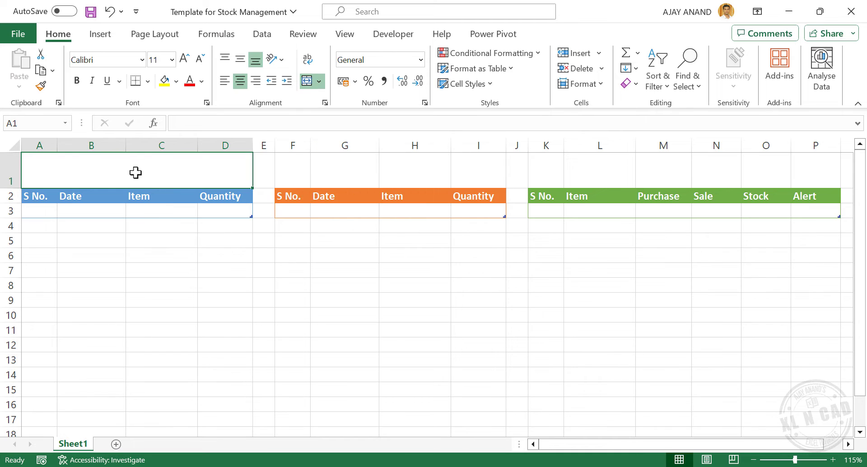
type("Purchas")
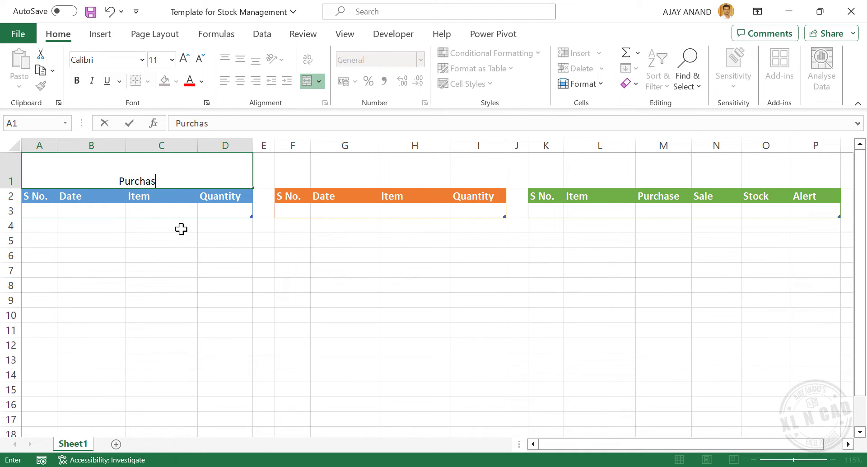
type("e (In)")
key("Return")
left_click(200, 181)
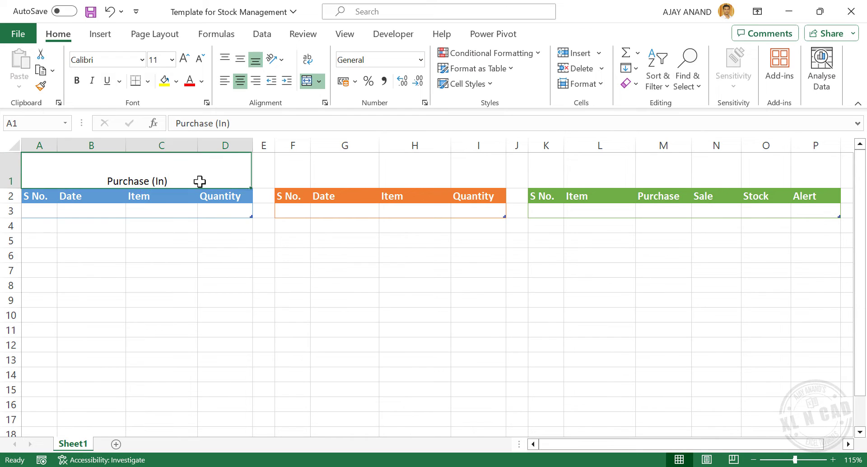
Make the title bold, italic, 16 pt and vertically centred, then copy its format with Format Painter.
left_click(76, 81)
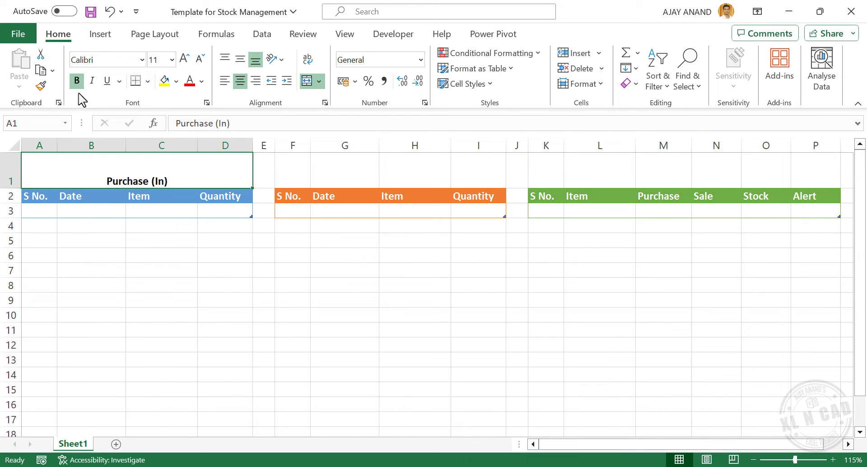
left_click(92, 81)
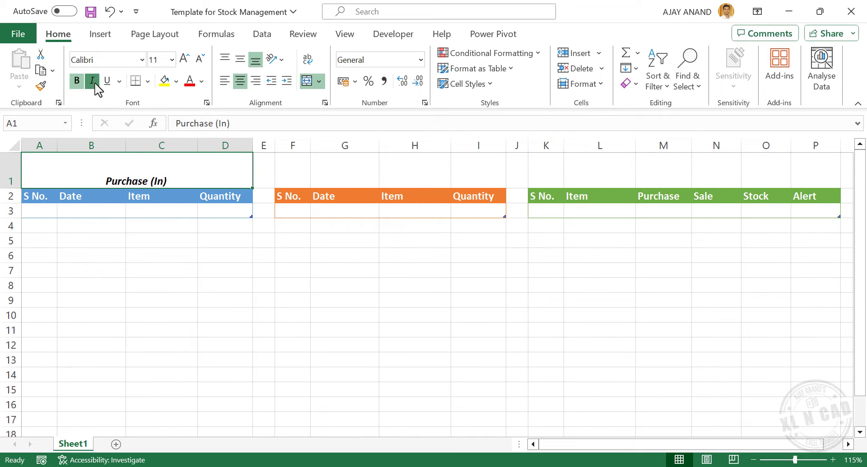
left_click(185, 60)
left_click(185, 59)
left_click(185, 60)
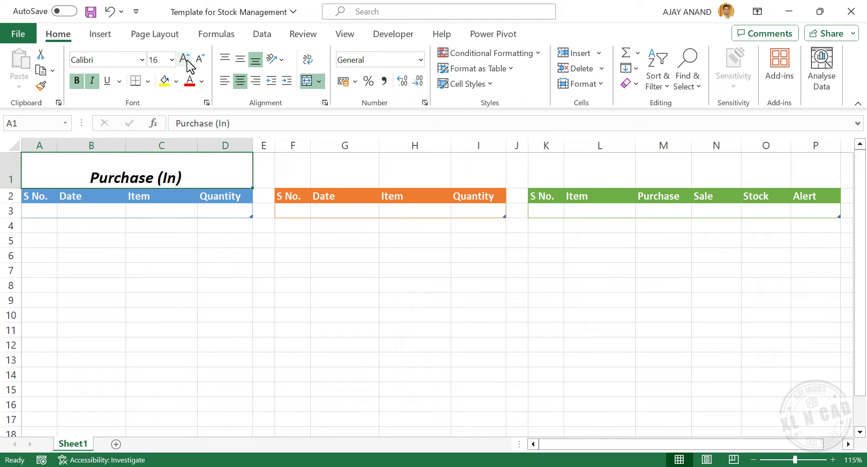
left_click(240, 60)
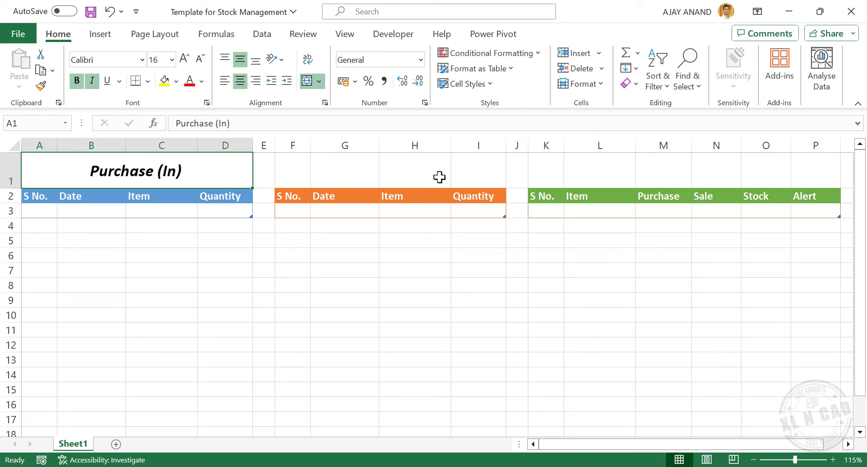
left_click(41, 86)
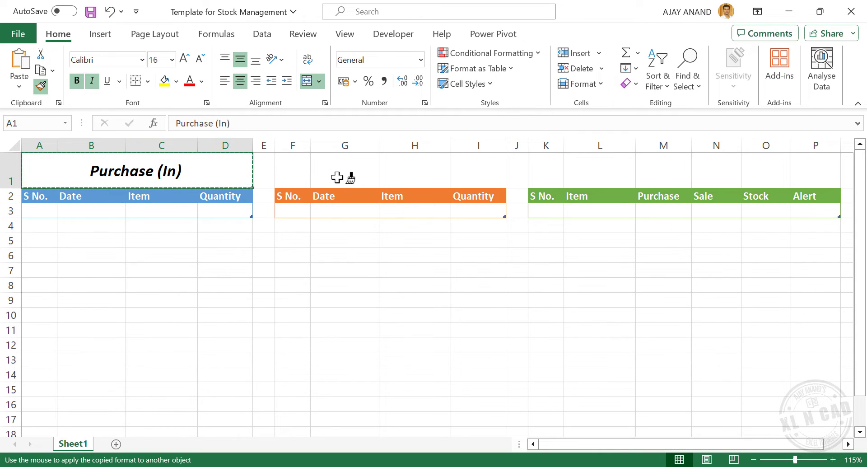
Paint the title format onto F1:I1 and enter the title 'Sale (Out)'.
left_click_drag(294, 172, 449, 166)
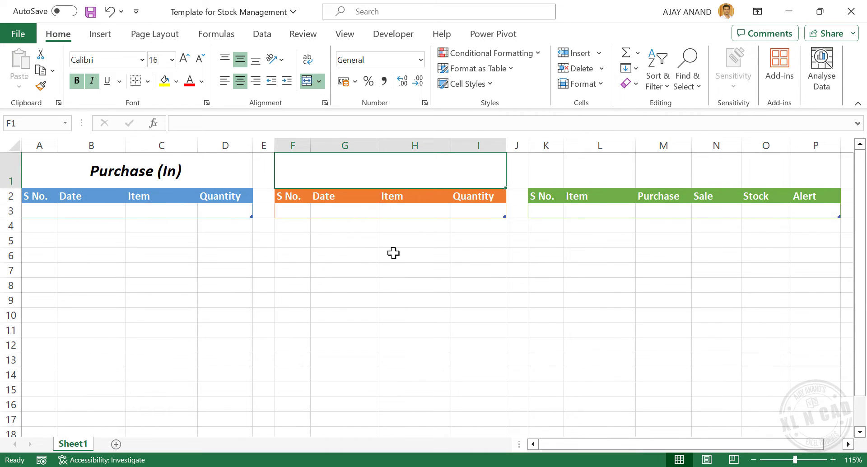
type("Sale (Out)")
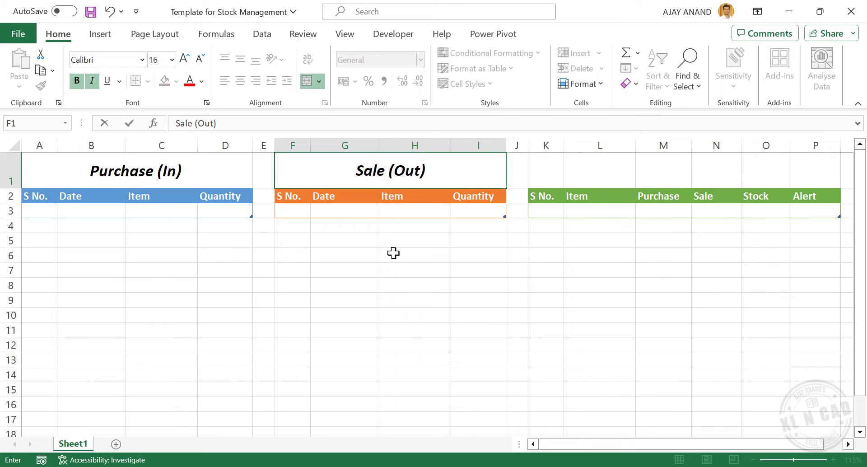
key("Return")
Merge K1:P1 and make it bold, italic, 16 pt and middle-aligned, titled 'Stock'.
left_click_drag(553, 174, 806, 173)
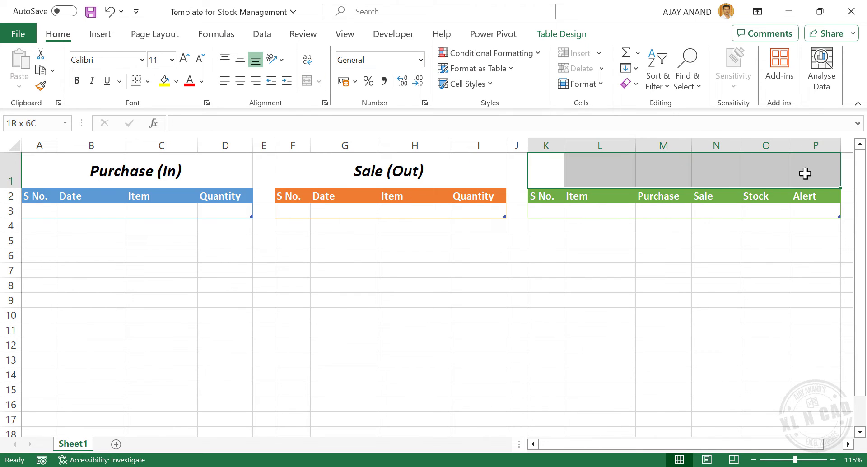
left_click(308, 82)
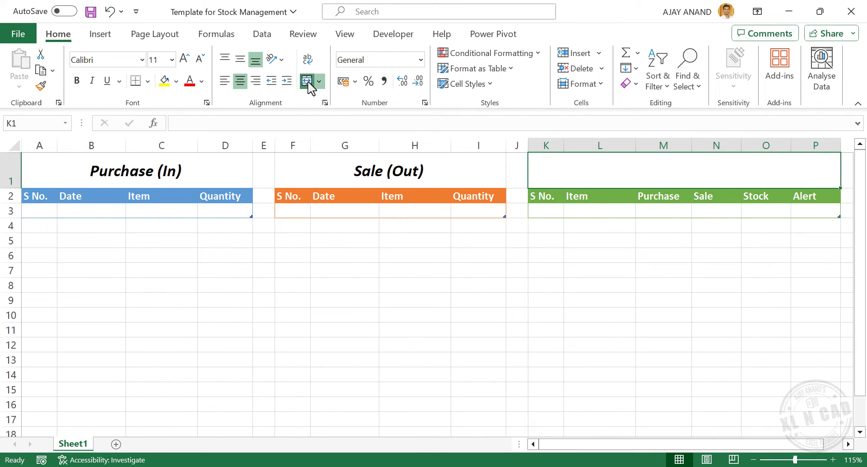
left_click(77, 81)
left_click(92, 81)
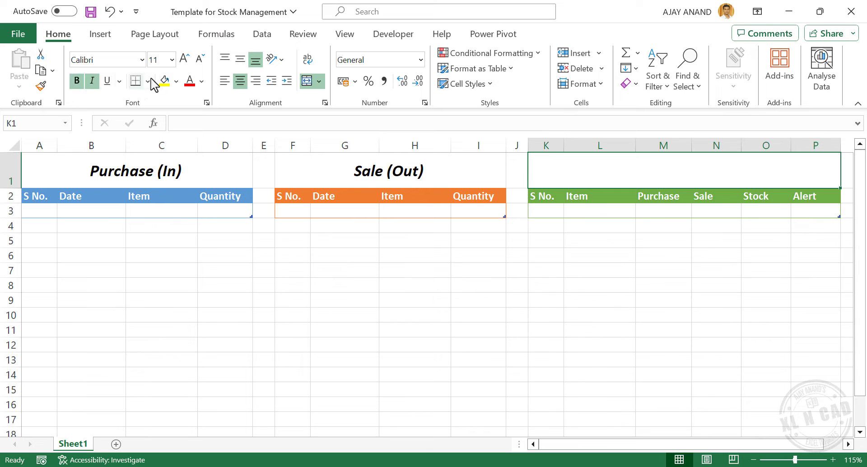
left_click(184, 59)
left_click(184, 59)
left_click(240, 60)
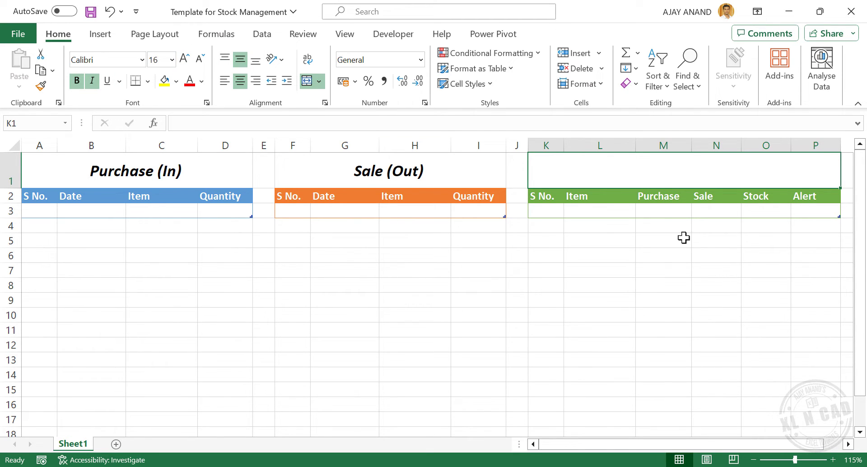
type("Stock")
key("Return")
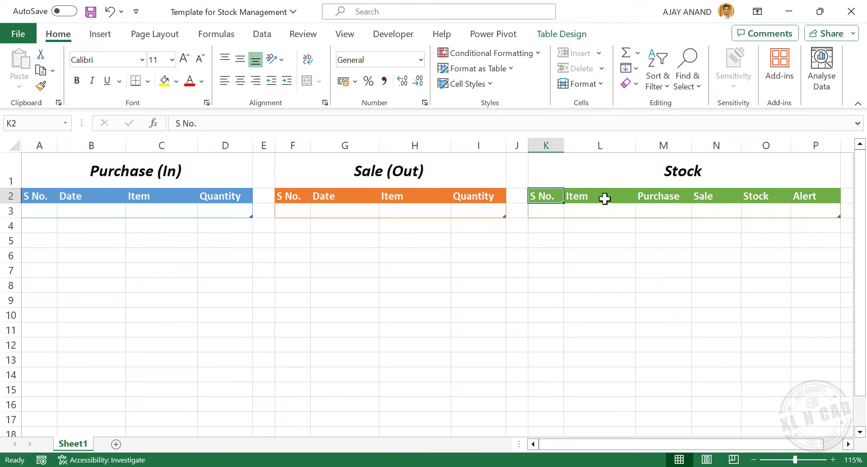
Enter Laptop, Cellphone and Smartwatch in L3:L5 of the Stock Item column.
left_click(589, 210)
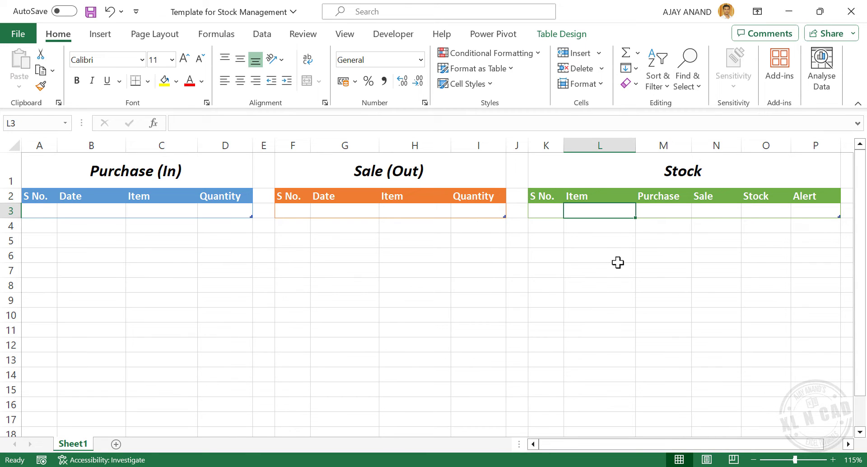
type("Laptop")
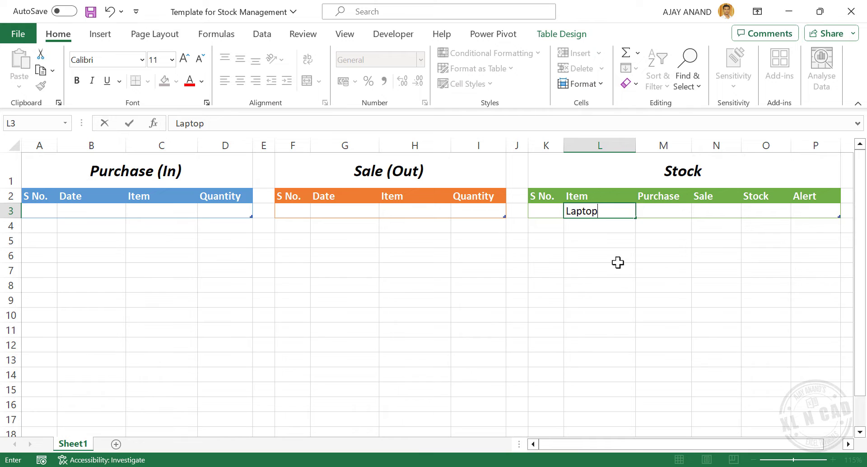
key("Return")
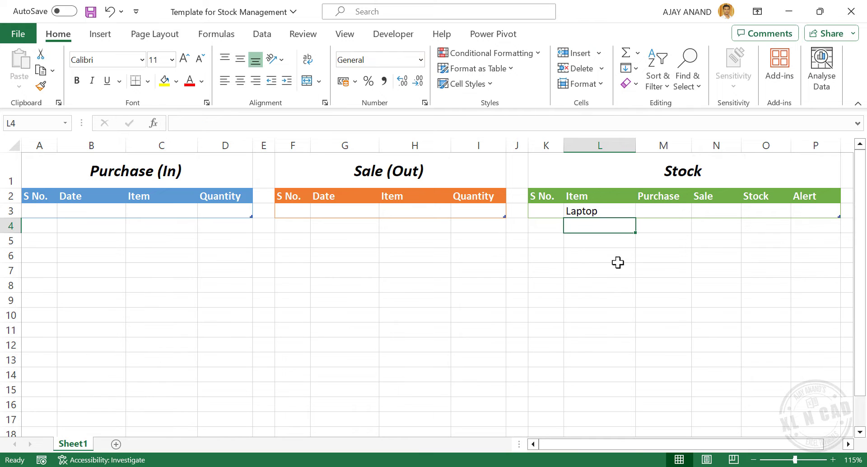
type("Cellphone")
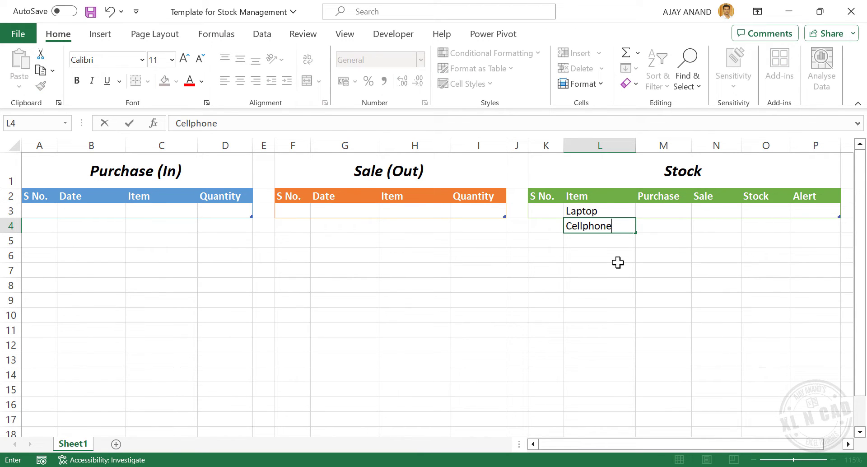
key("Return")
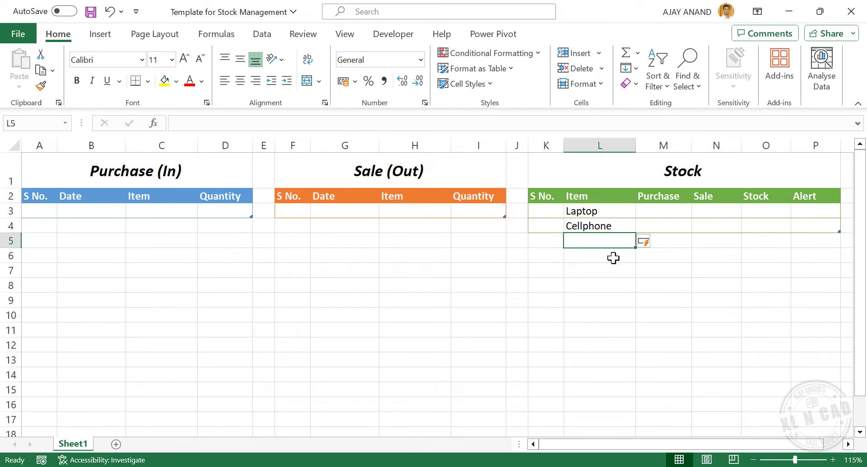
type("Smartwatch")
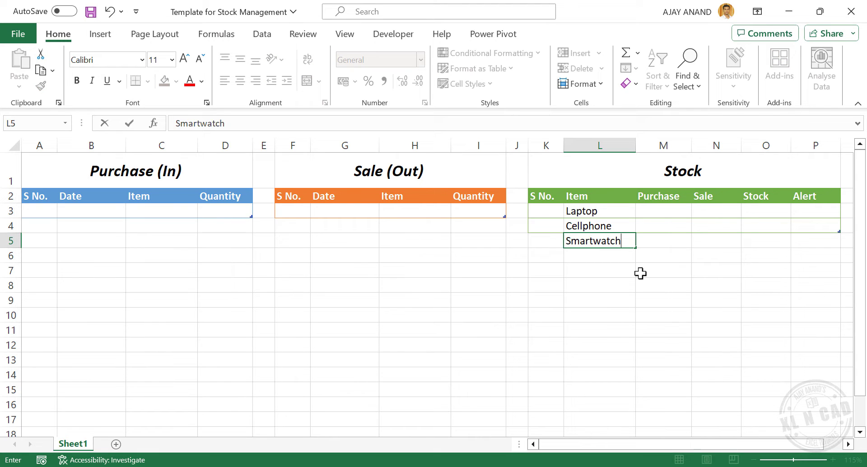
key("Return")
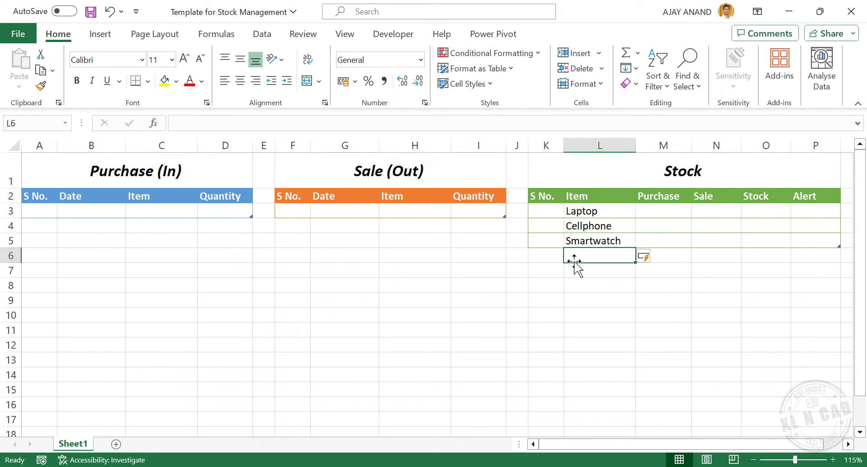
Number Stock rows with =ROW()-ROW(Stock[[#Headers],[S No.]]) in K3 and widen column L.
left_click(546, 214)
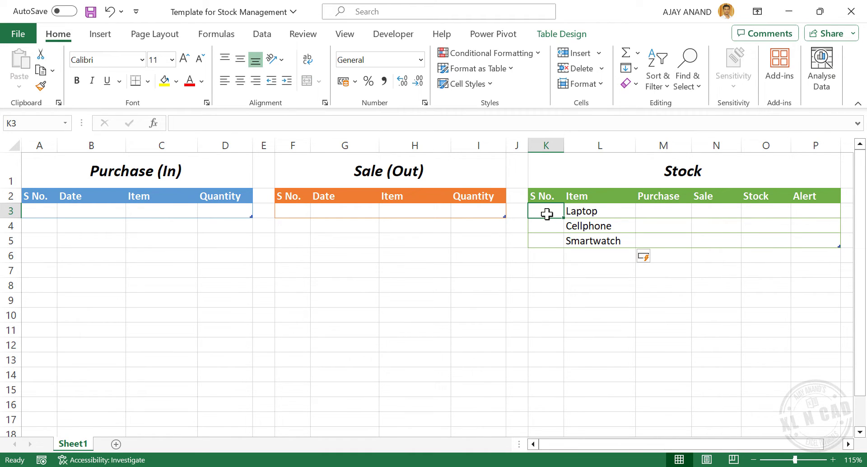
left_click(193, 123)
type("=")
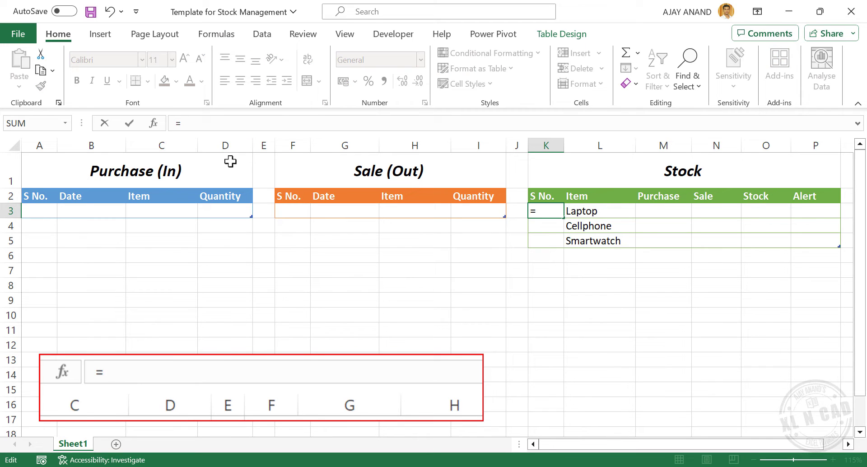
type("ROW")
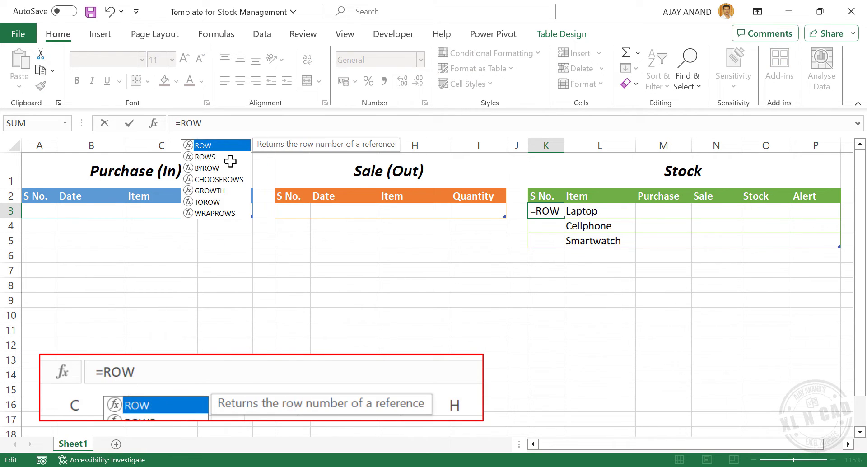
type("()")
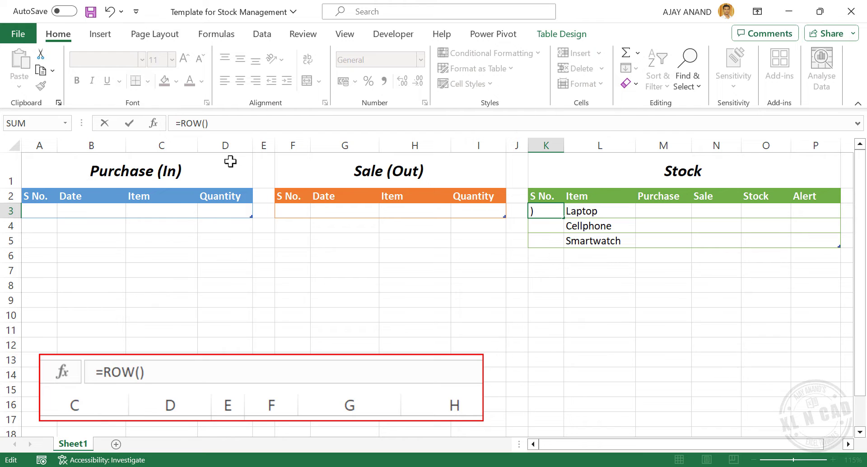
type("-R")
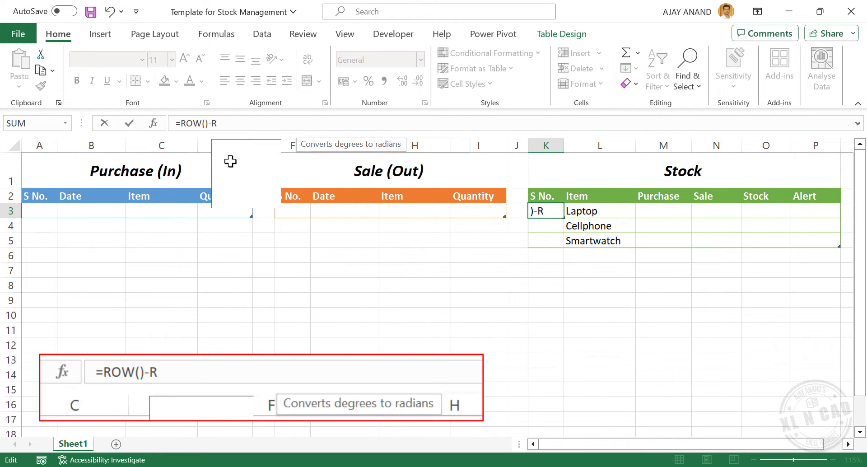
type("OW(")
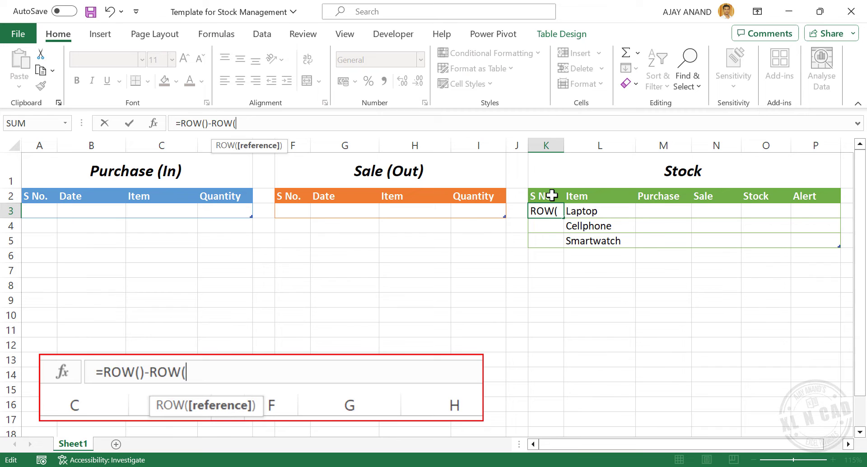
left_click(552, 195)
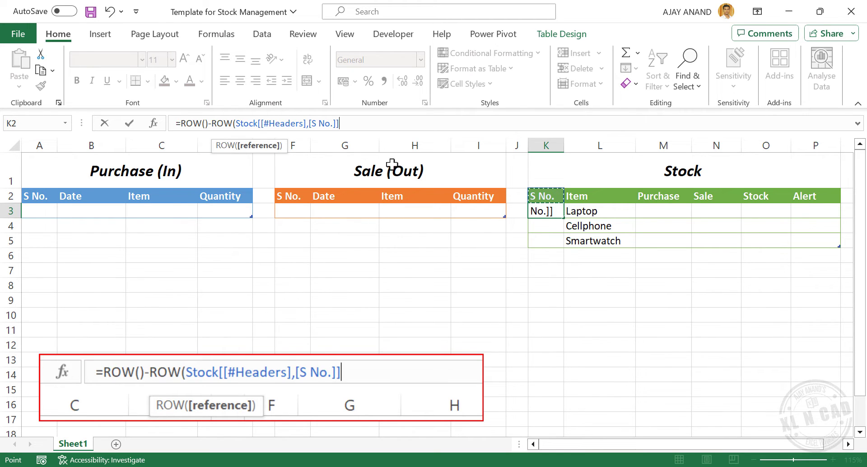
type(")")
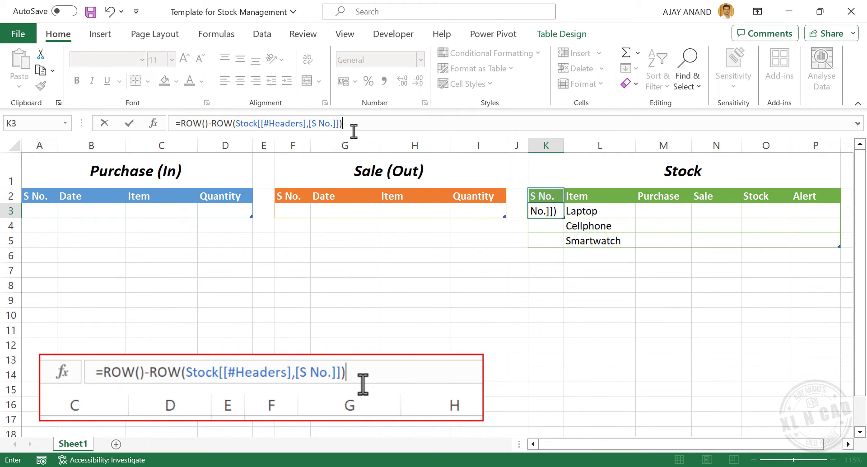
key("Return")
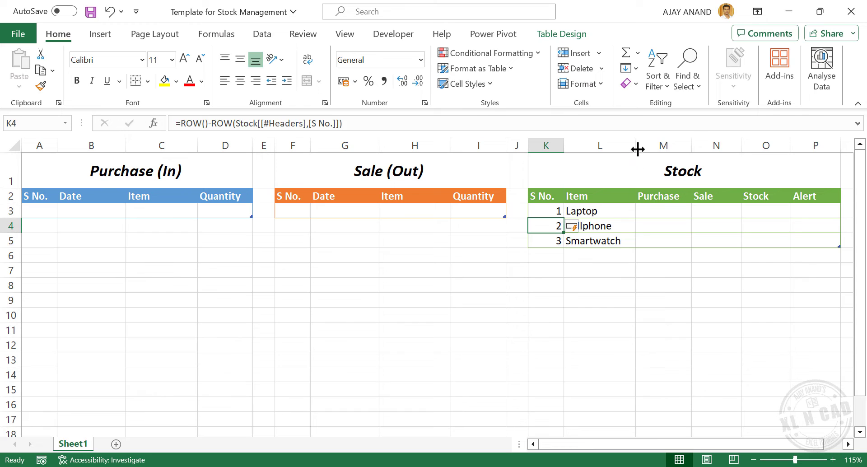
left_click_drag(636, 147, 639, 147)
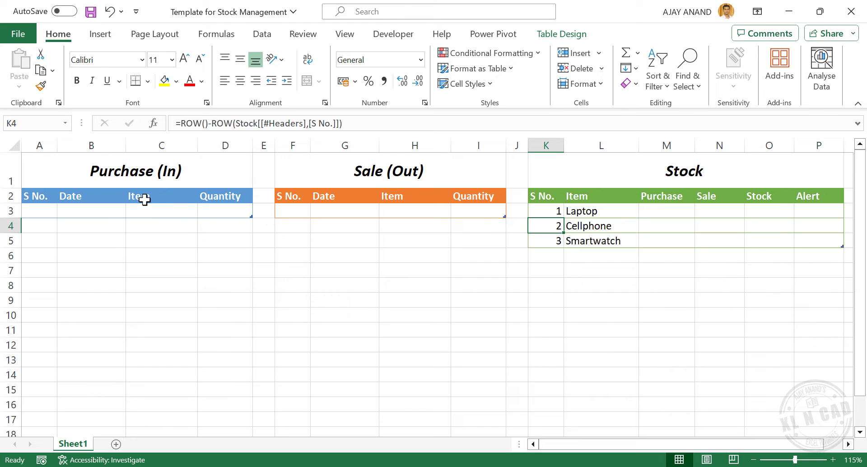
Give Purchase Item cell C3 a List validation sourced from =$L$3:$L$5, then test its drop-down.
left_click(154, 210)
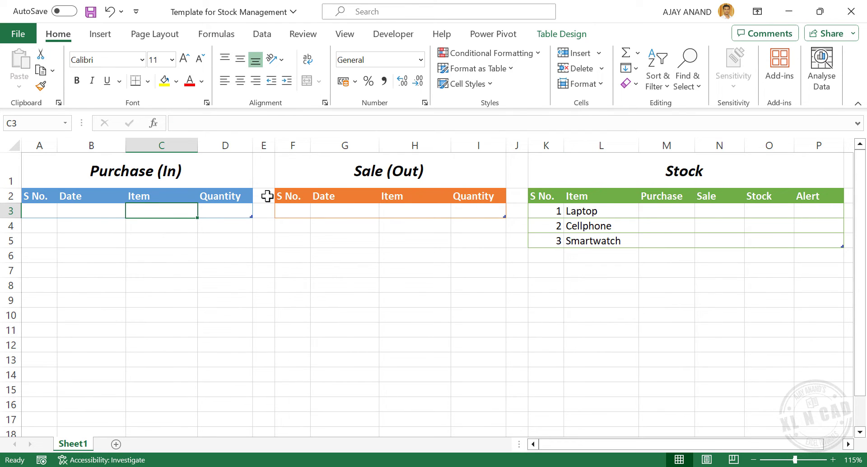
left_click(264, 36)
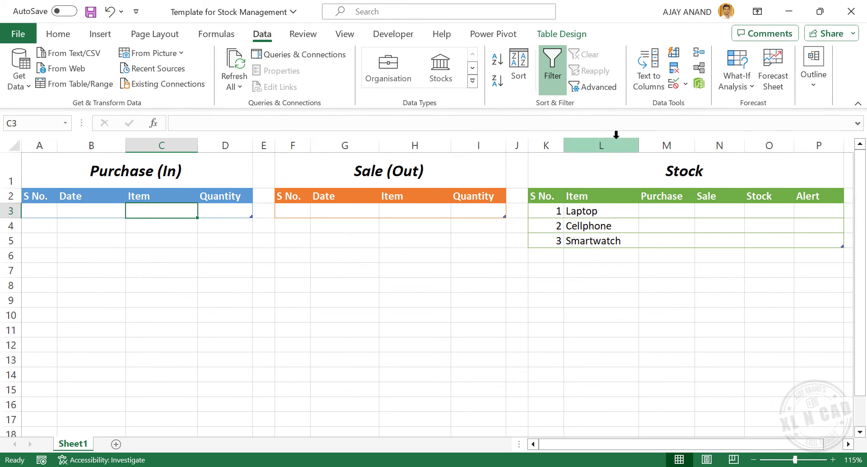
left_click(674, 85)
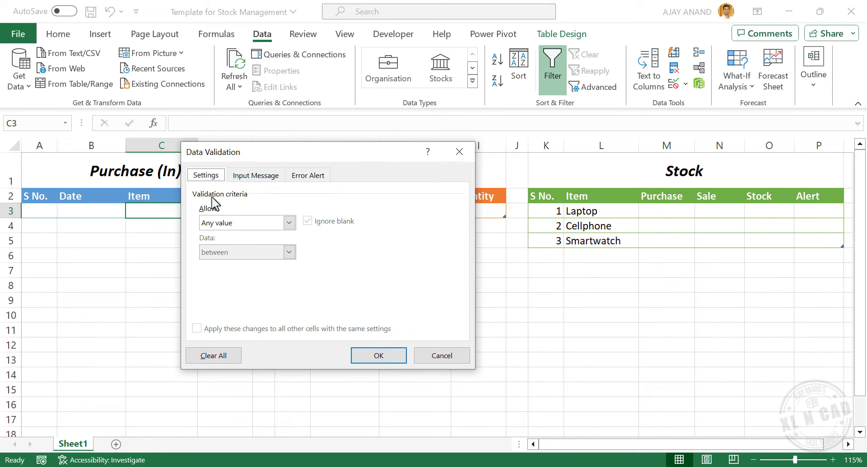
left_click(290, 223)
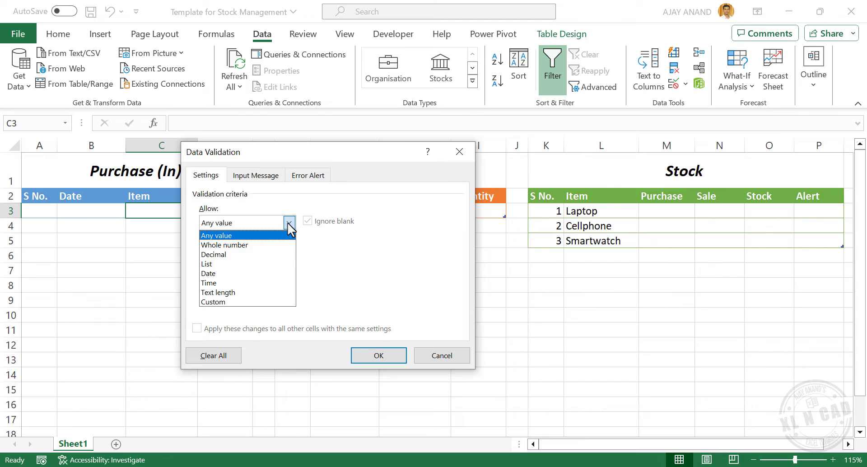
left_click(261, 265)
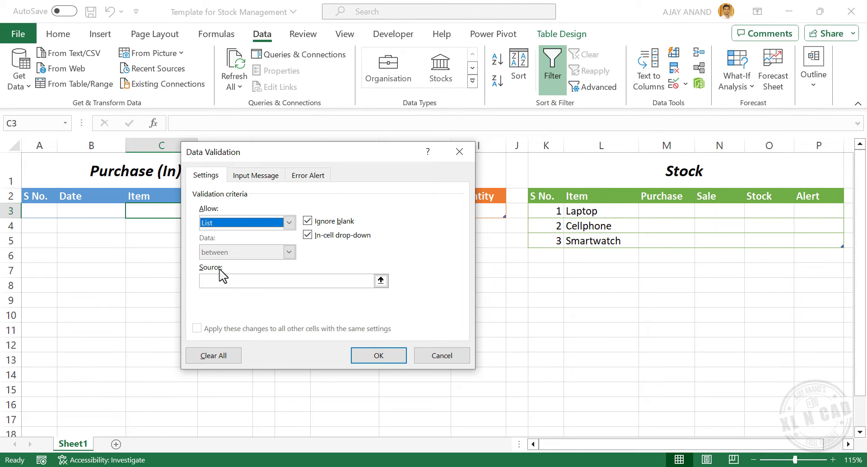
left_click(380, 281)
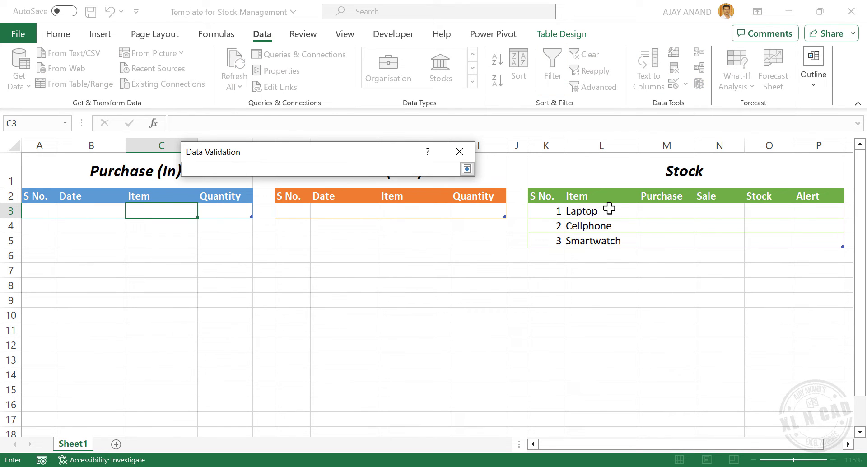
left_click_drag(609, 208, 609, 240)
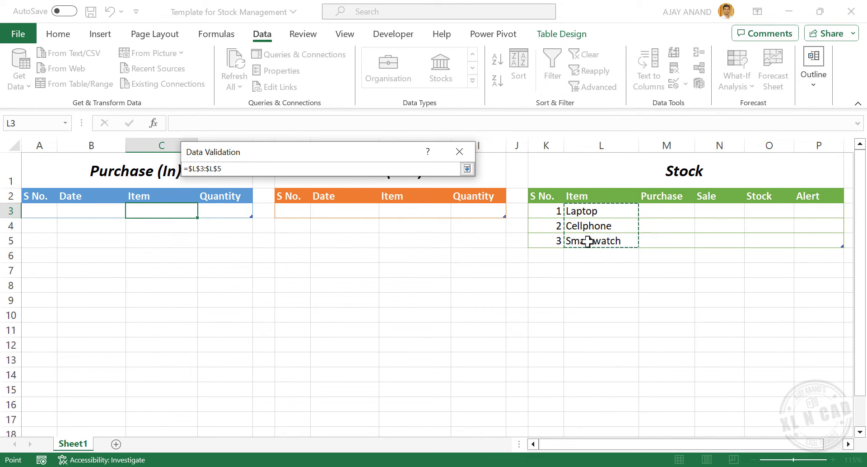
left_click(467, 169)
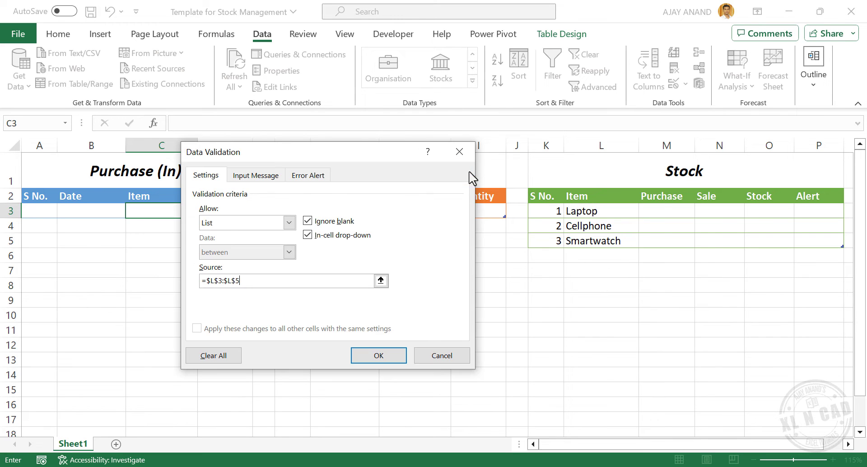
left_click(379, 356)
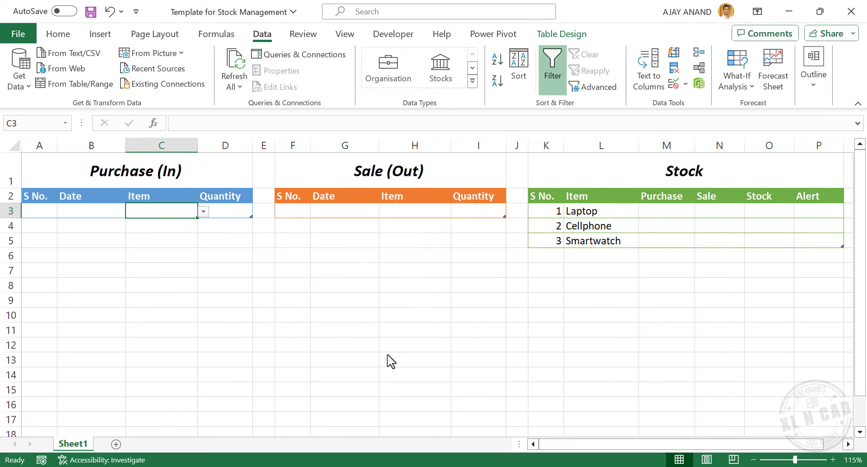
left_click(204, 213)
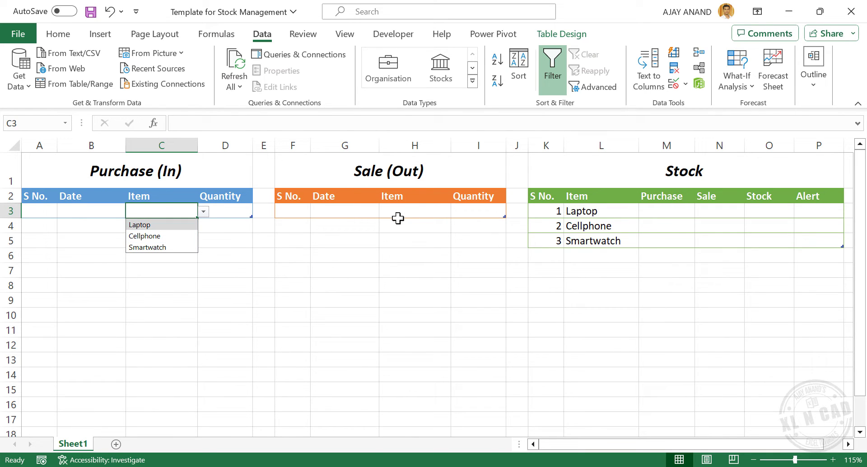
left_click(417, 210)
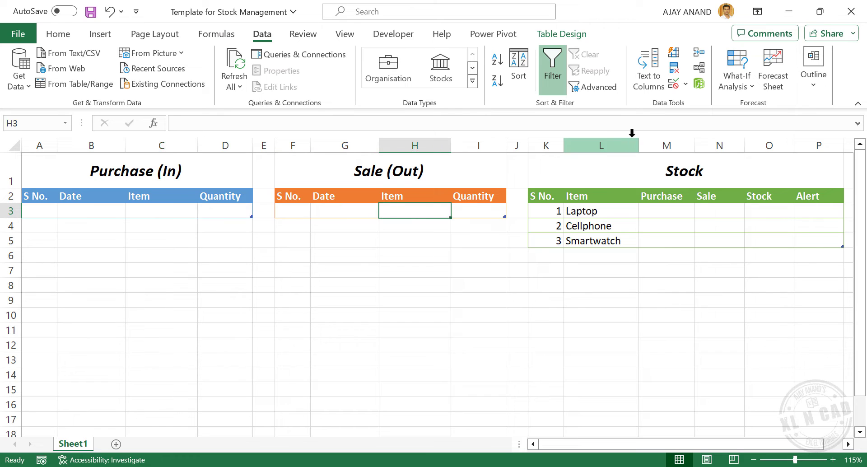
Apply the same List validation from L3:L5 to Sale Item cell H3 and test its drop-down.
left_click(674, 85)
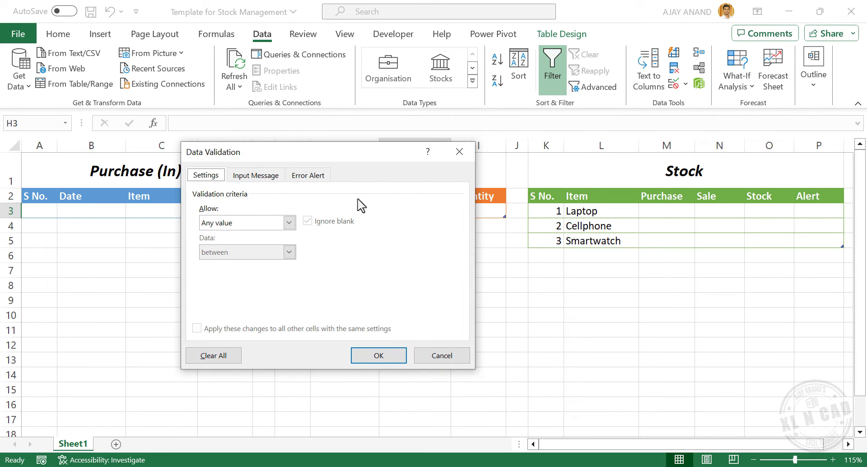
left_click(274, 224)
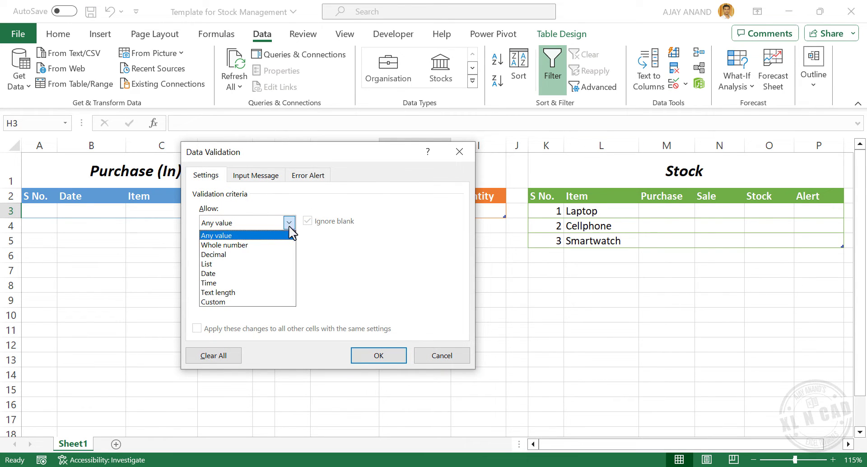
left_click(244, 265)
left_click(218, 281)
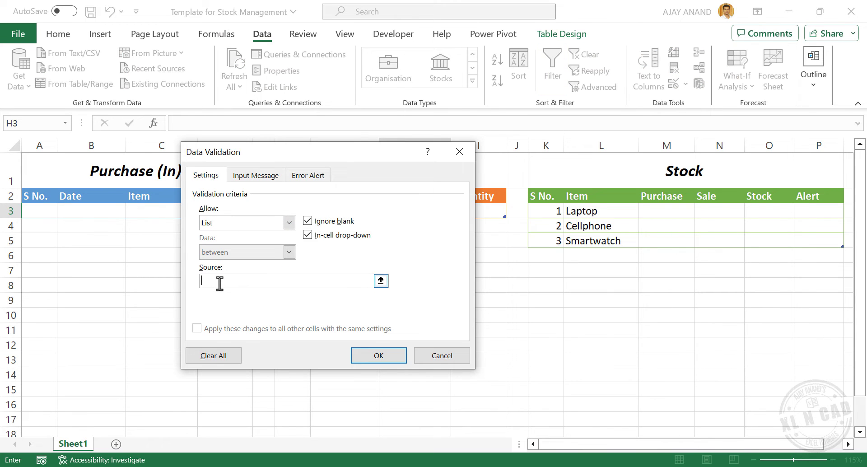
left_click_drag(581, 205, 581, 242)
left_click(379, 356)
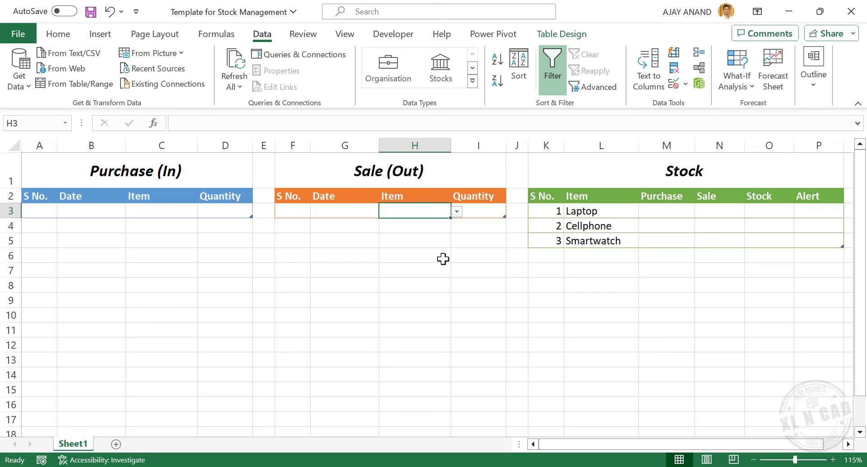
left_click(457, 212)
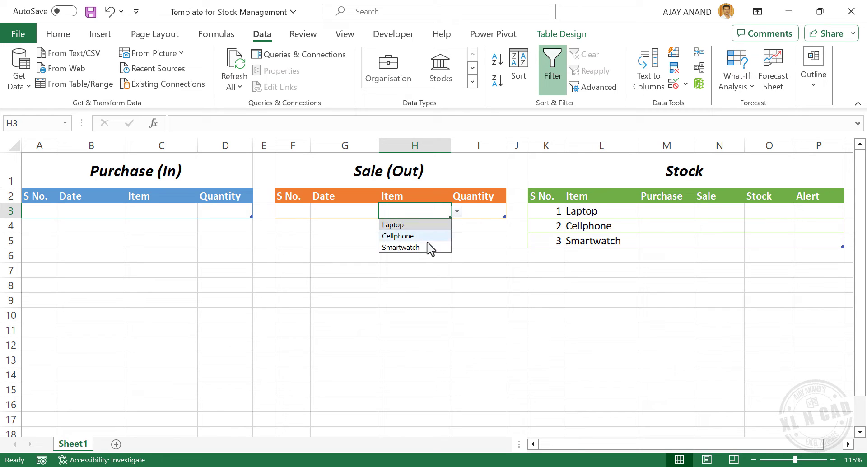
left_click(457, 211)
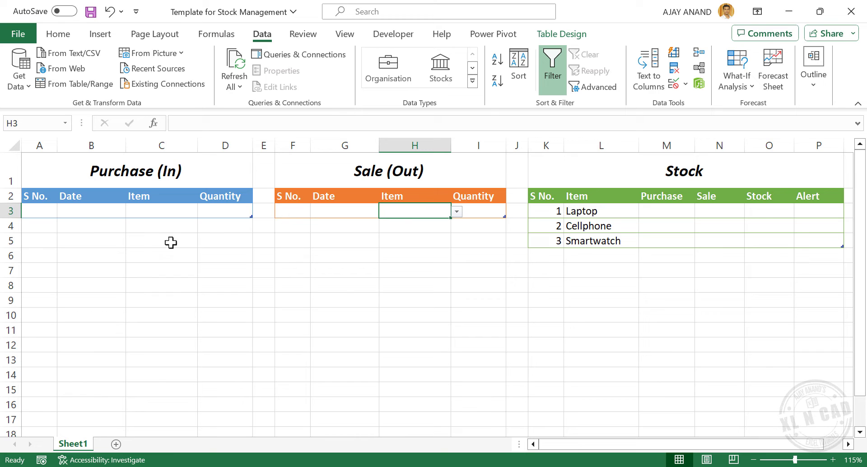
left_click(302, 211)
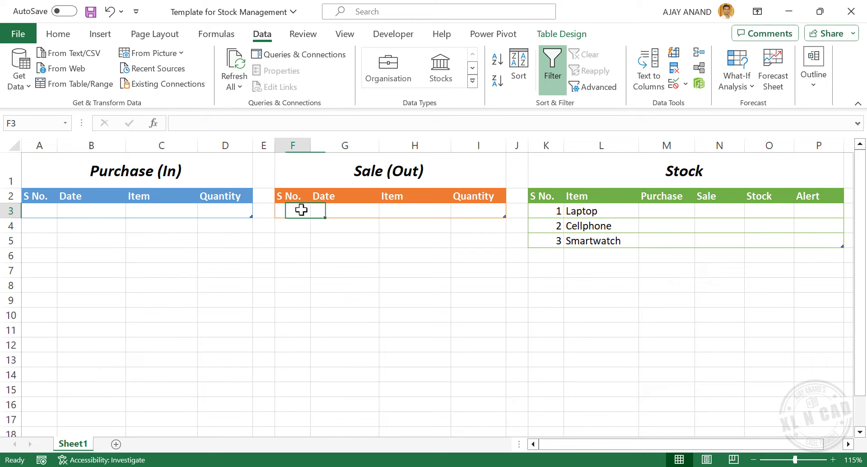
Enter =ROW()-ROW(Sale[[#Headers],[S No.]]) in Sale S No. cell F3.
left_click(194, 128)
type("=")
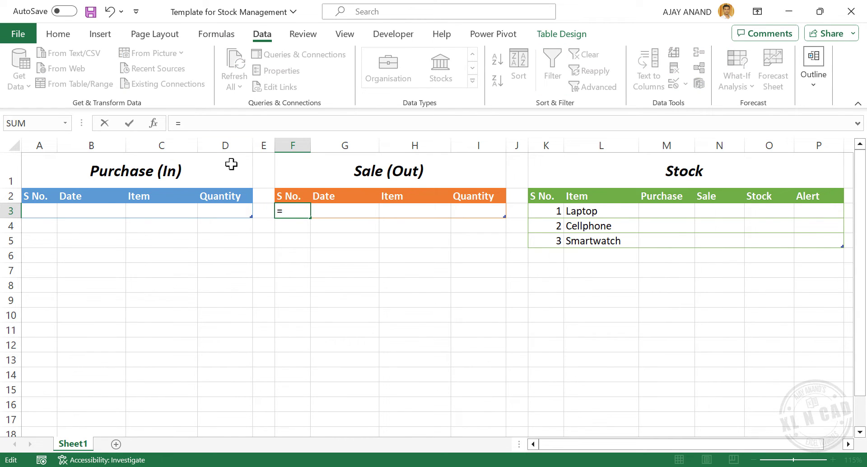
type("ROW(")
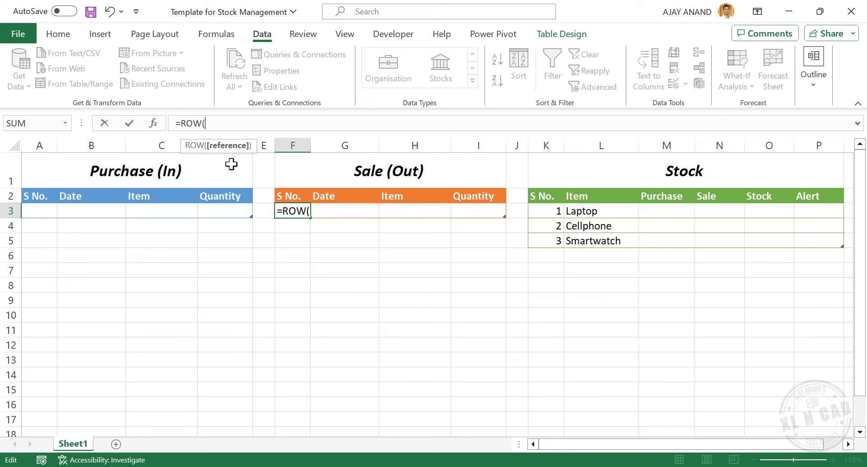
type(")-R")
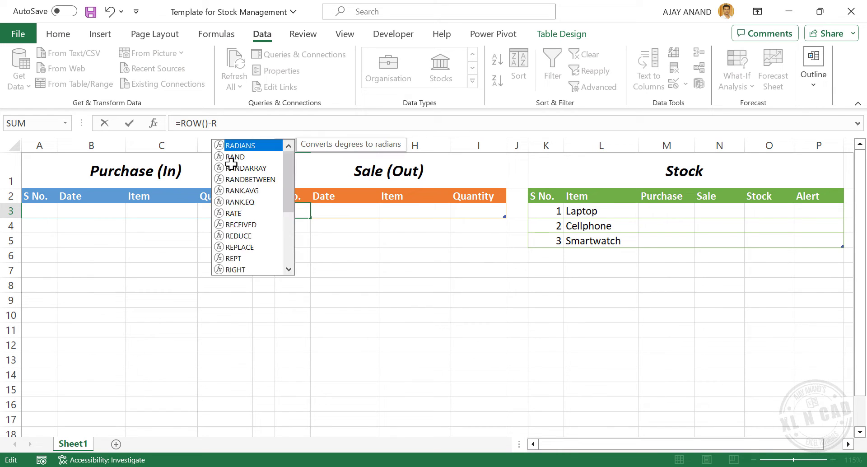
type("OW(")
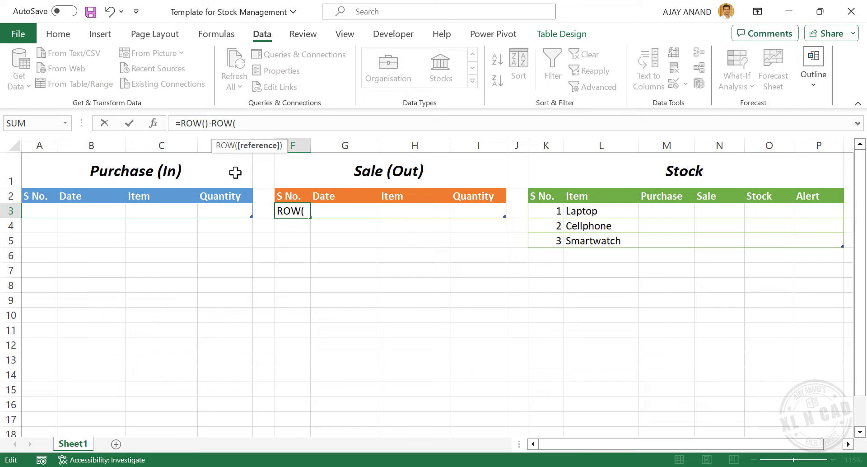
left_click(302, 199)
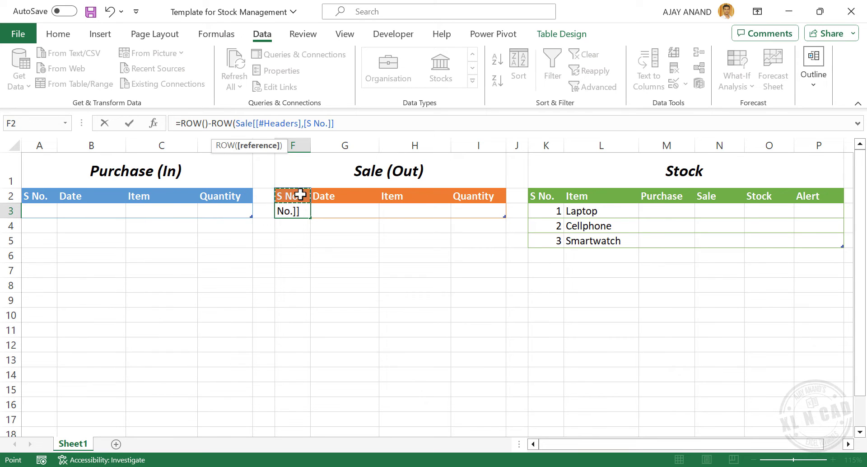
type(")")
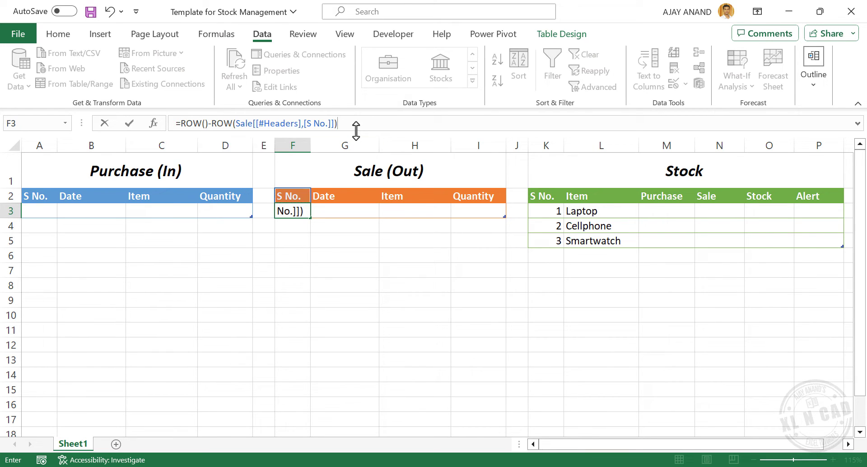
key("Return")
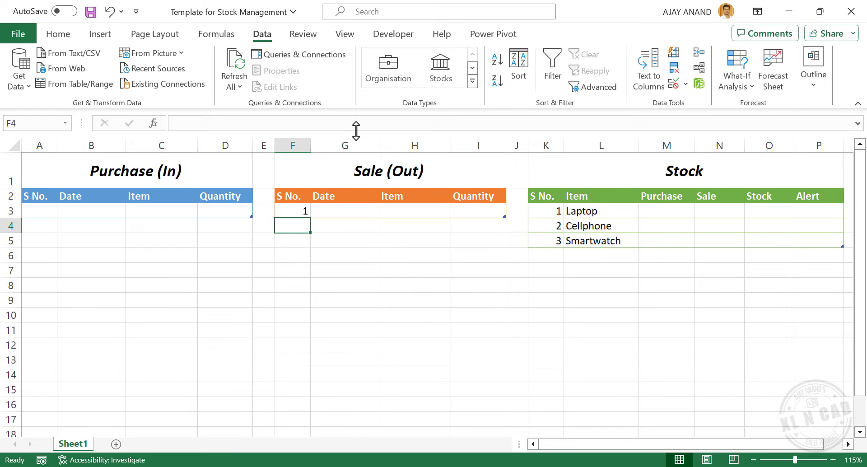
Copy the serial-number formula from F3 into Purchase S No. cell A3.
right_click(288, 212)
left_click(357, 111)
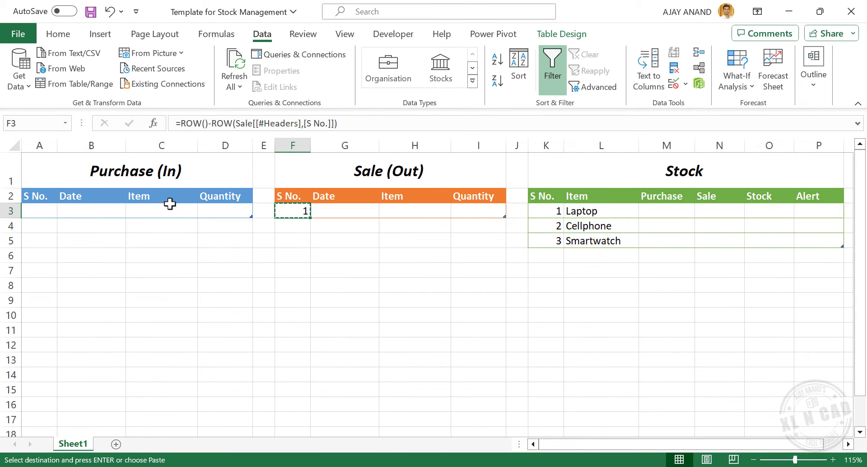
right_click(38, 210)
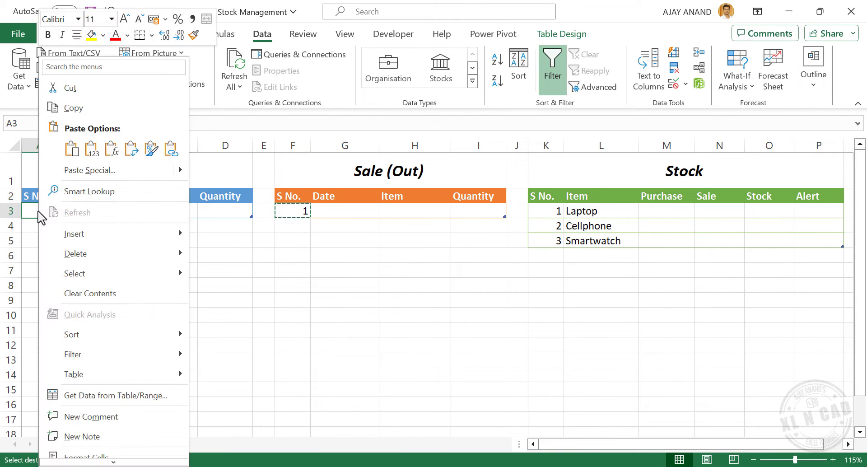
left_click(81, 168)
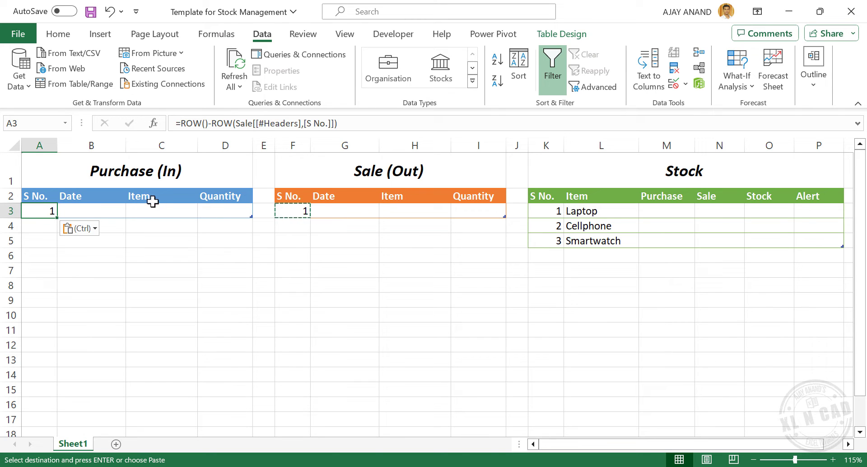
left_click(85, 208)
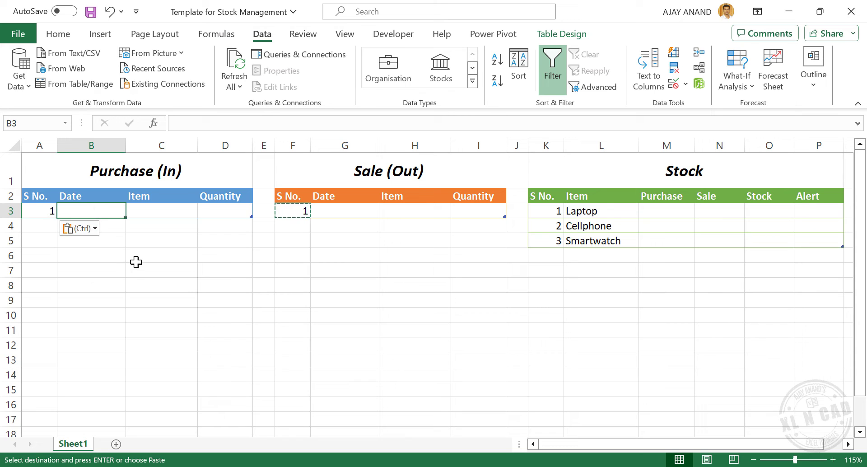
Enter the first purchase: 05-11-2023, Laptop, quantity 100.
type("05-11-")
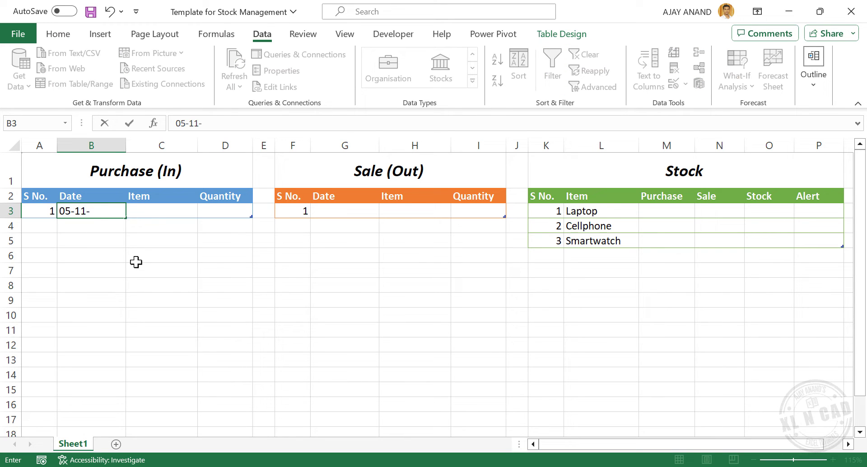
type("2023")
key("Tab")
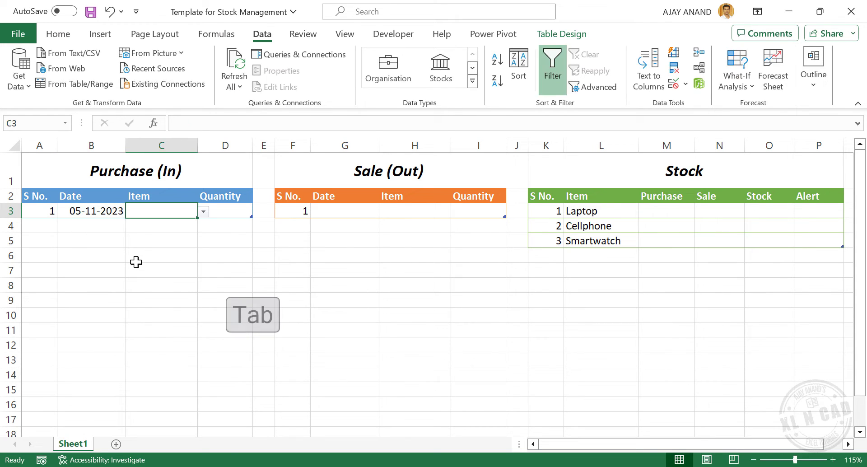
left_click(203, 212)
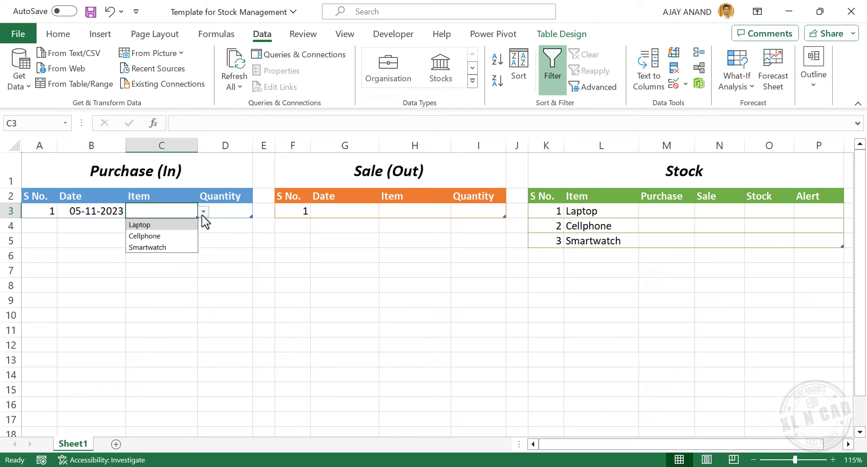
left_click(170, 227)
left_click(225, 213)
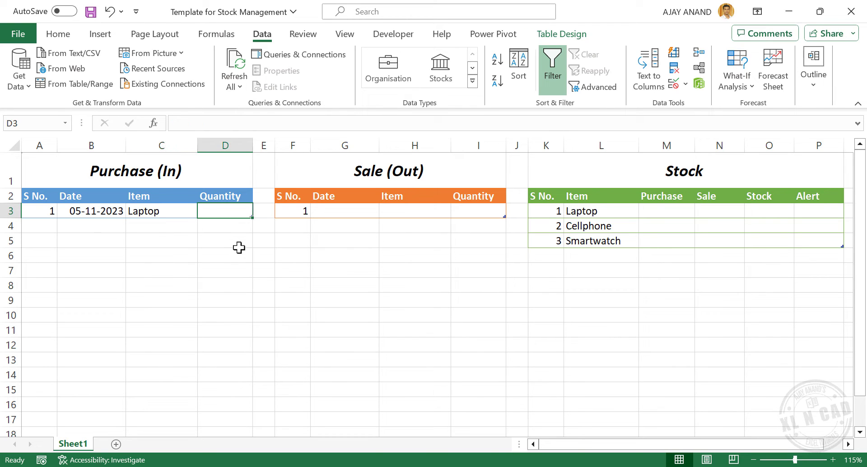
type("100")
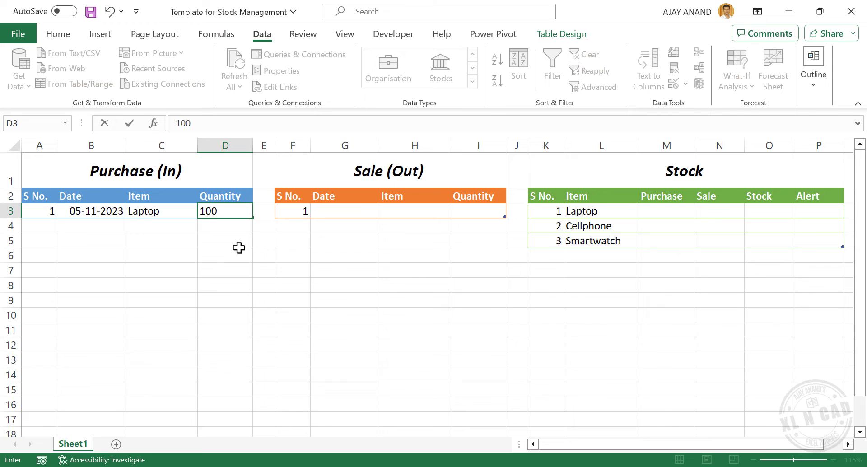
key("Tab")
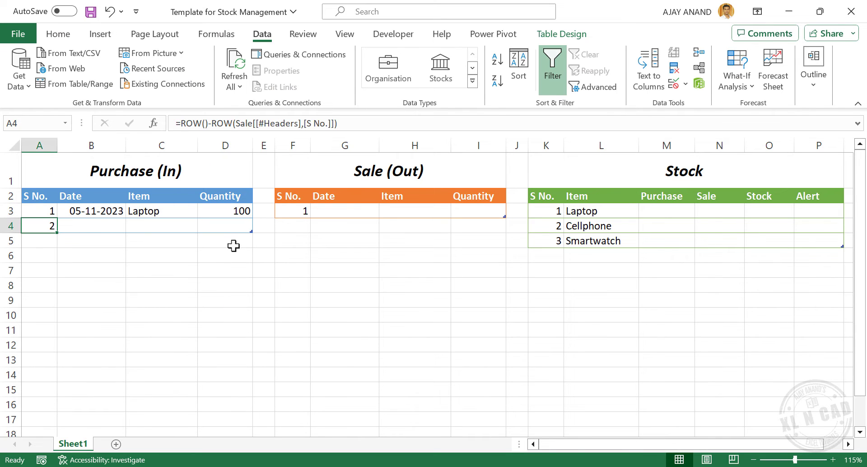
Add the second purchase: 05-11-2023, Cellphone, quantity 150.
left_click(102, 228)
type("05-")
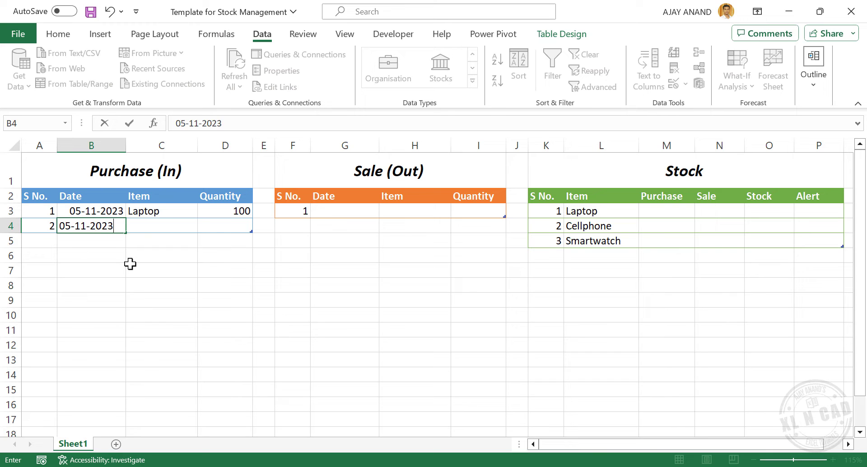
type("11-2023")
key("Tab")
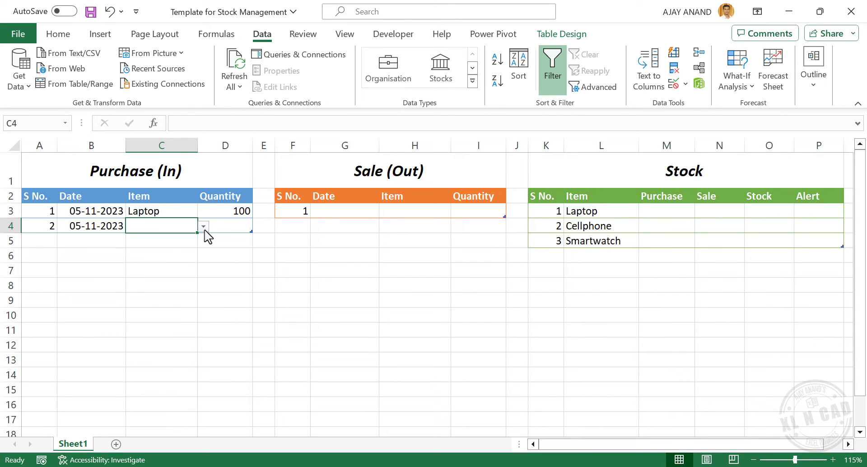
left_click(204, 226)
left_click(175, 251)
key("Tab")
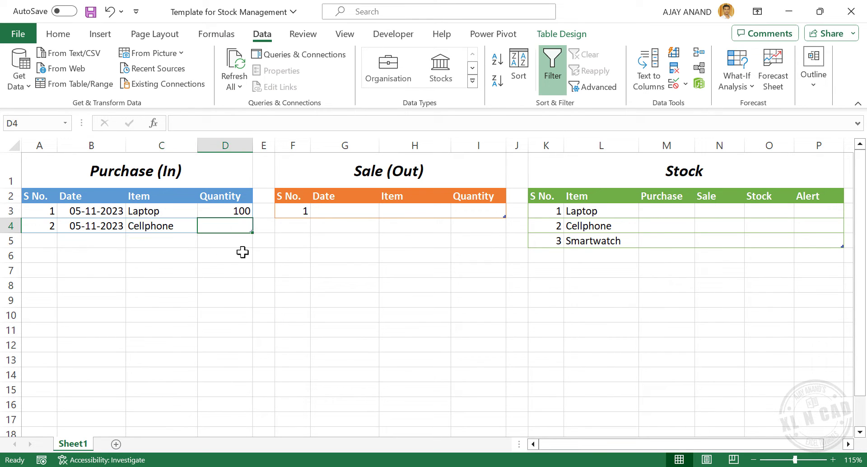
type("150")
key("Tab")
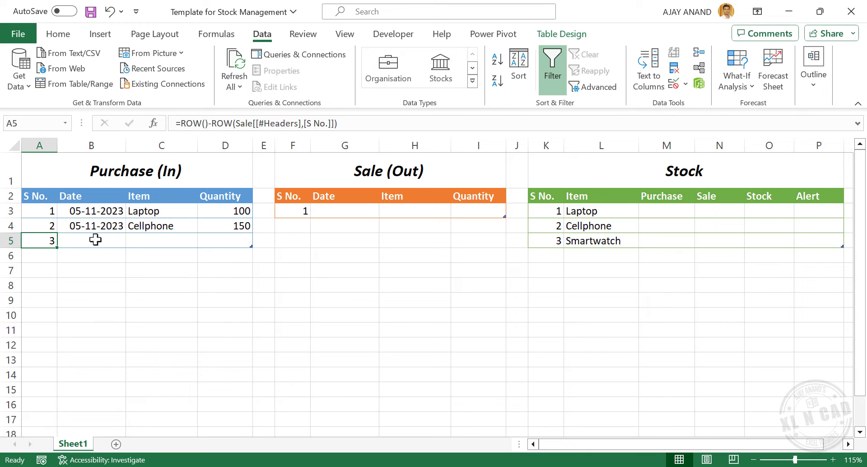
Add the third purchase with the date filled down, Smartwatch, quantity 50.
left_click(95, 240)
key("ctrl+d")
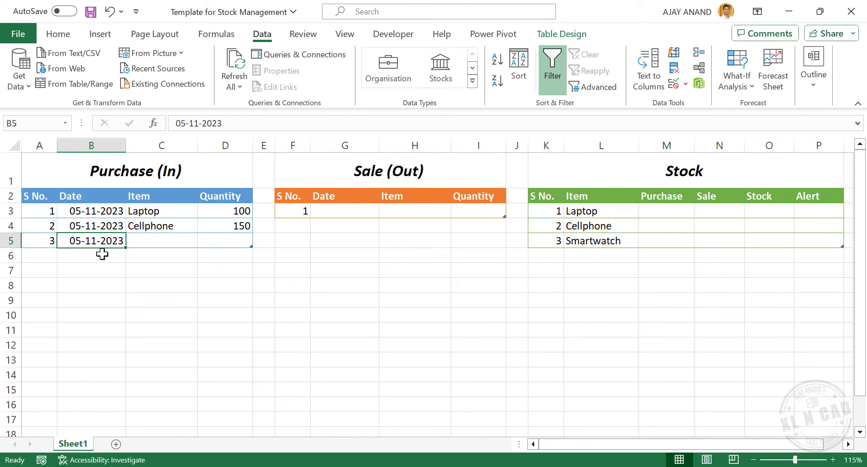
left_click(166, 242)
left_click(204, 242)
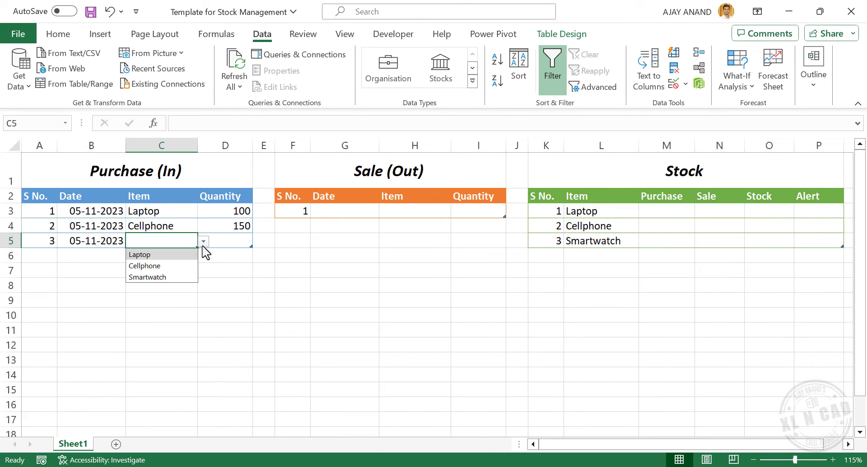
left_click(183, 276)
left_click(231, 243)
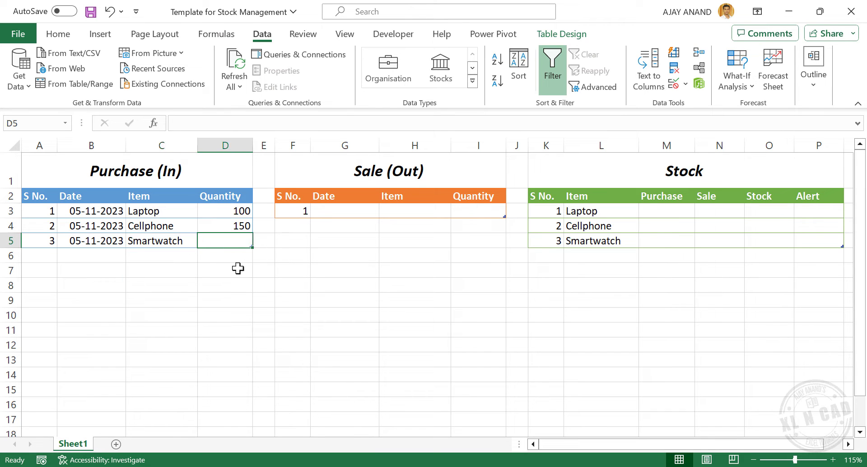
type("50")
key("Return")
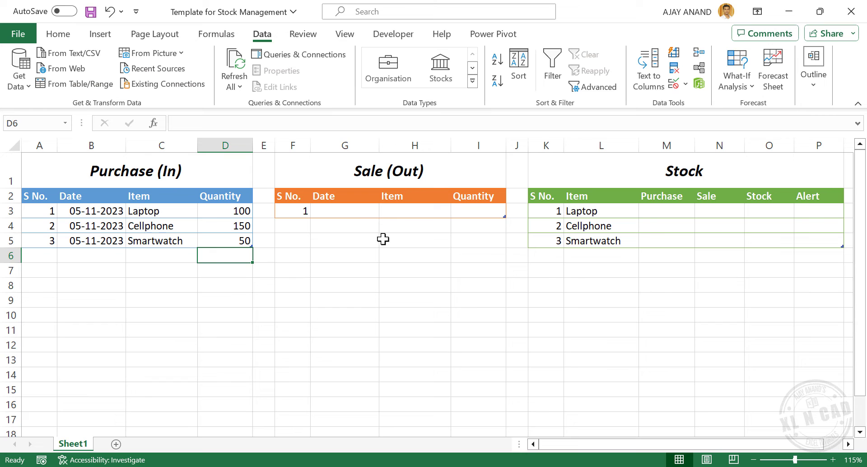
left_click(345, 212)
Record the first sale: 05-11-2023, Laptop, quantity 45.
type("05-11-2023")
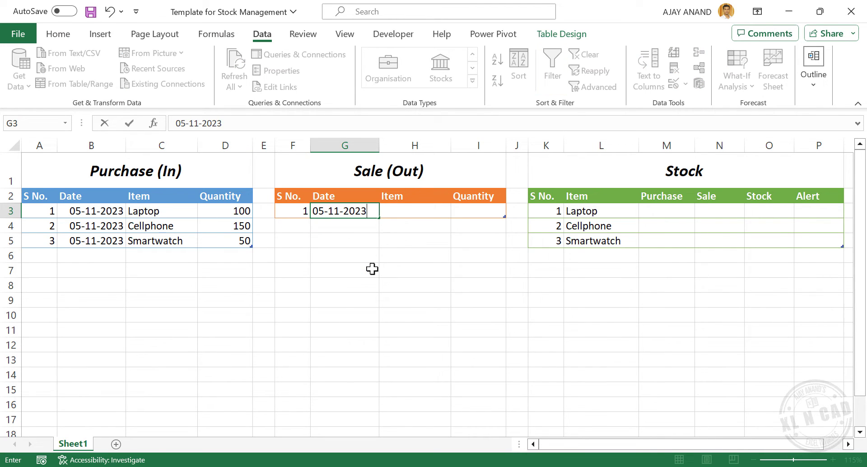
key("Tab")
left_click(457, 212)
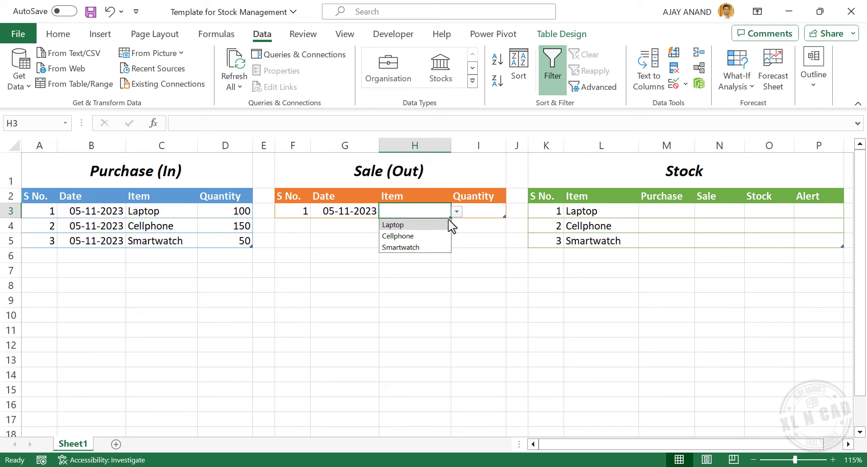
left_click(436, 225)
left_click(479, 216)
type("45")
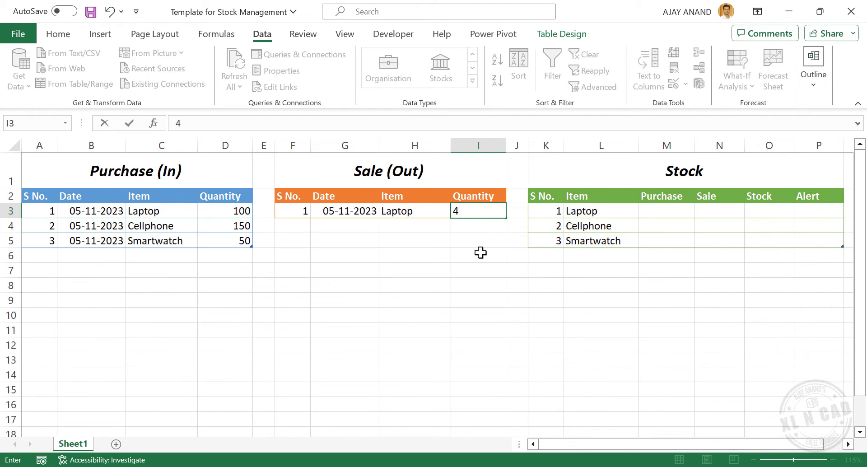
key("Return")
Record the second sale with the date filled down, Cellphone, quantity 60.
left_click(340, 226)
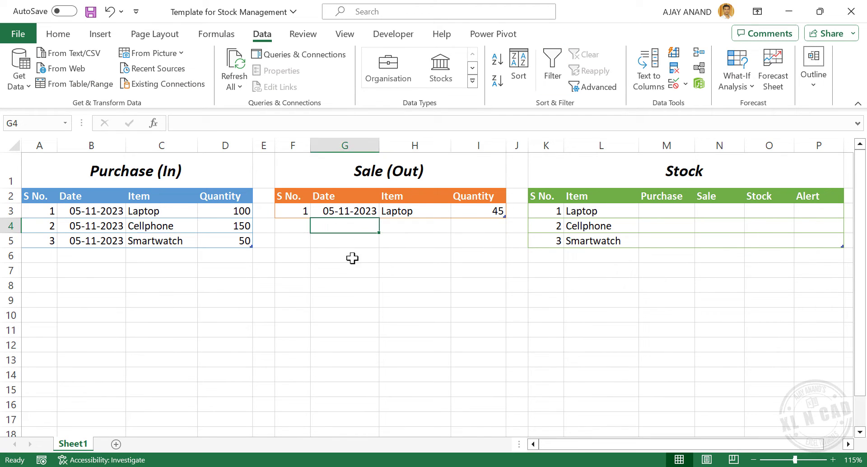
key("ctrl+d")
left_click(436, 225)
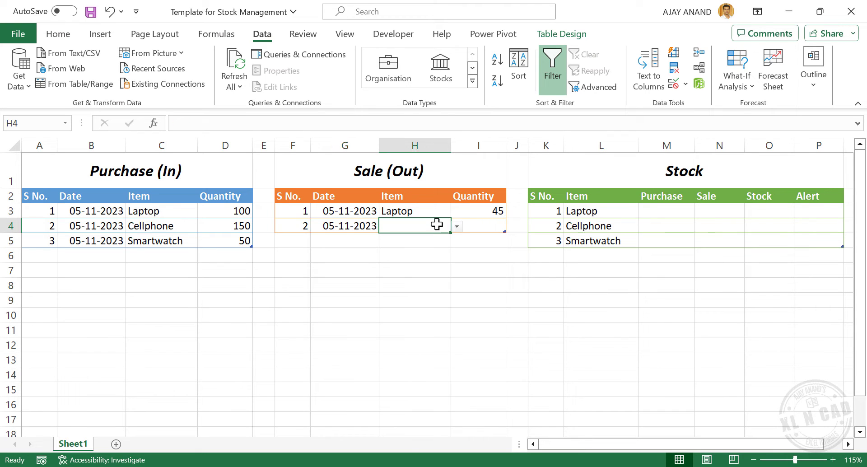
left_click(457, 227)
left_click(441, 249)
left_click(479, 229)
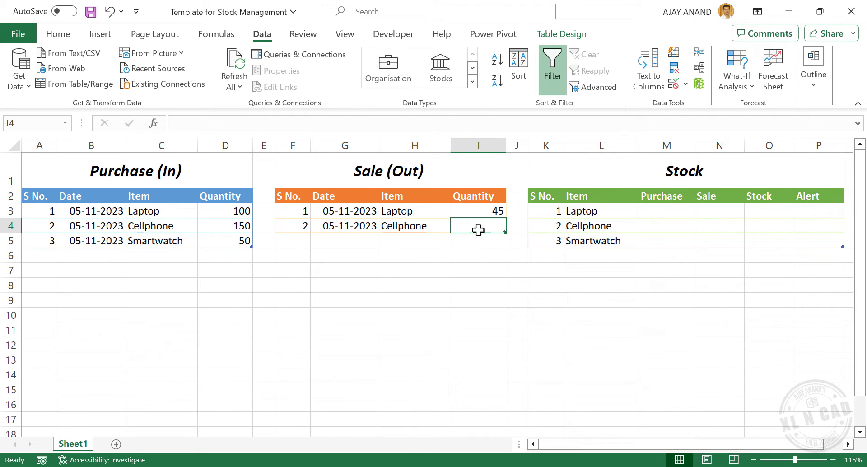
type("60")
key("Tab")
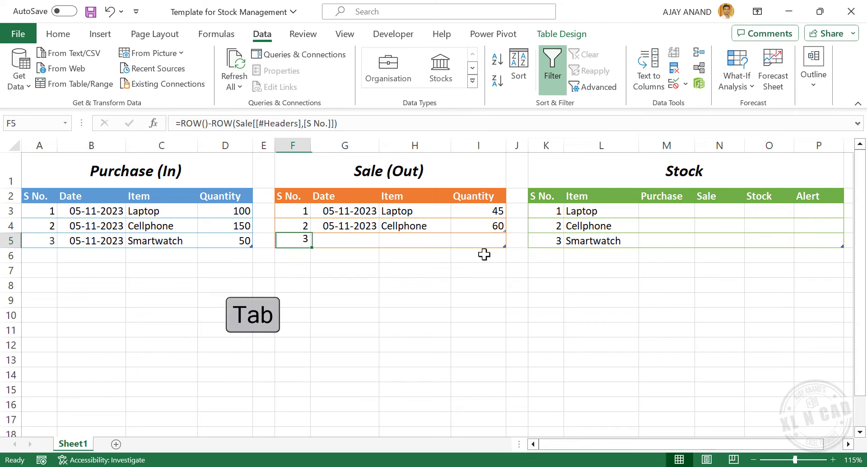
Record the third sale with the date filled down, Smartwatch, quantity 15.
key("Tab")
key("ctrl+d")
key("Tab")
left_click(441, 275)
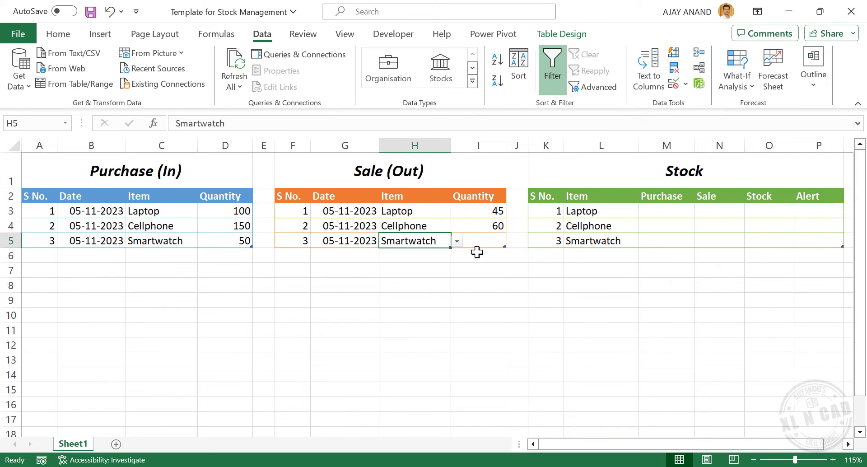
key("Tab")
type("15")
key("Tab")
key("Tab")
Record the fourth sale: 06-11-2023, Laptop, quantity 40.
type("06-11-2023")
key("Tab")
left_click(457, 255)
left_click(436, 270)
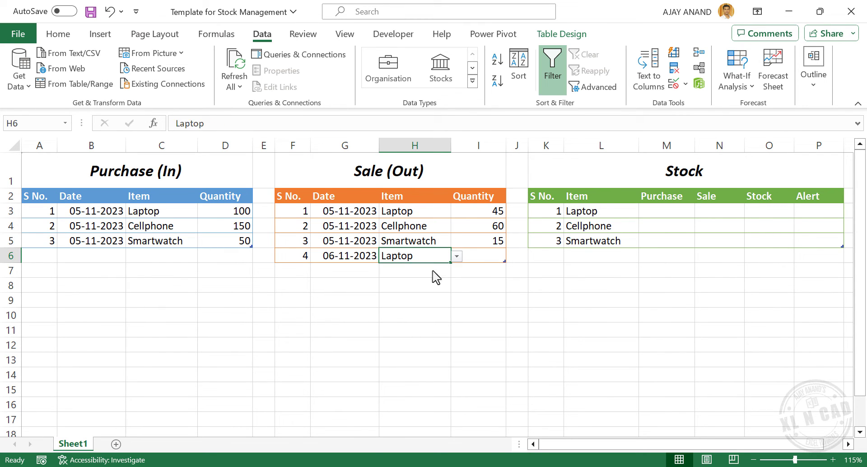
key("Tab")
type("40")
key("Tab")
Record the fifth sale with the date filled down, Cellphone, quantity 75.
key("Tab")
key("ctrl+d")
key("Tab")
left_click(458, 271)
left_click(438, 294)
Record the sixth sale with the date filled down, Smartwatch, quantity 7.
key("Tab")
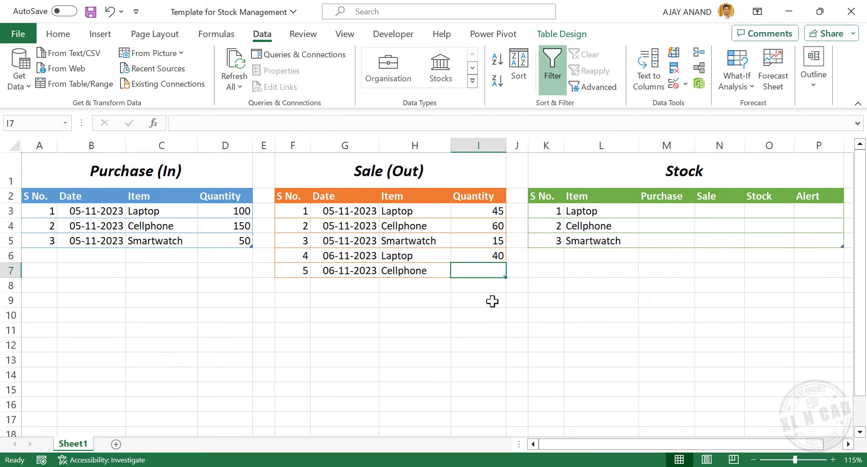
type("75")
key("Tab")
key("Tab")
key("ctrl+d")
key("Tab")
left_click(457, 286)
left_click(436, 318)
key("Tab")
type("7")
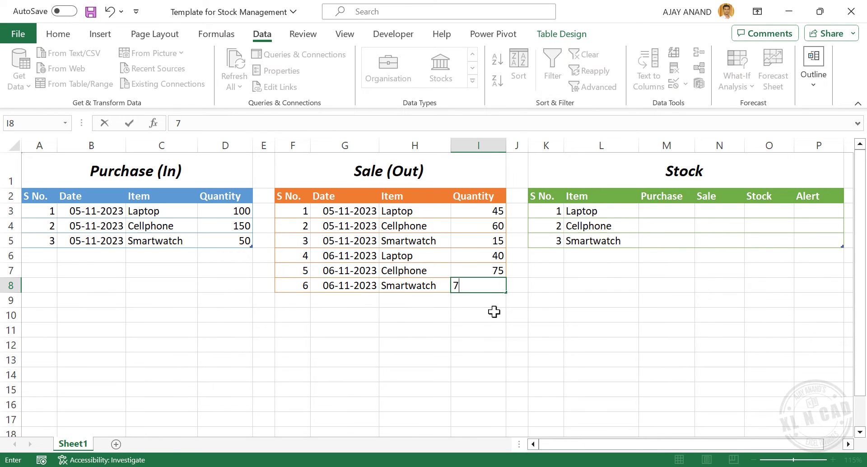
key("Return")
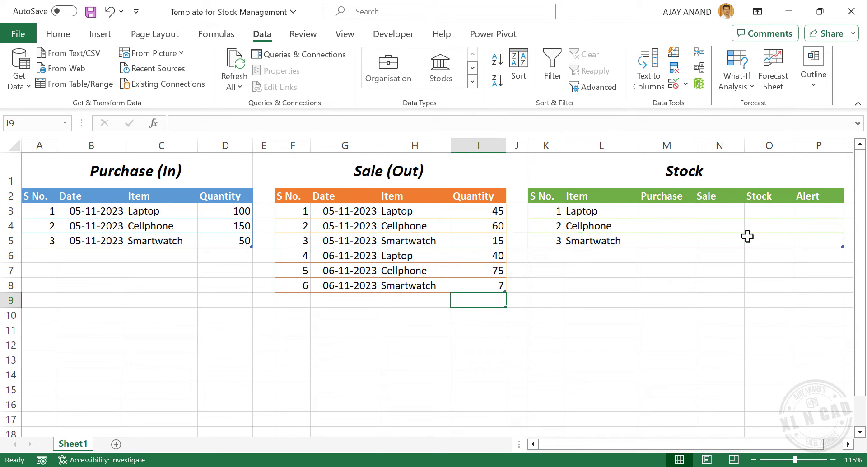
left_click(663, 210)
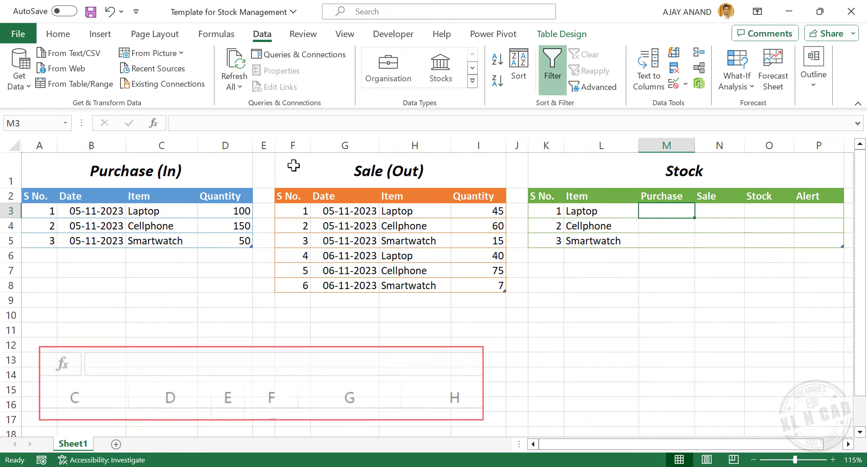
left_click(211, 126)
type("=")
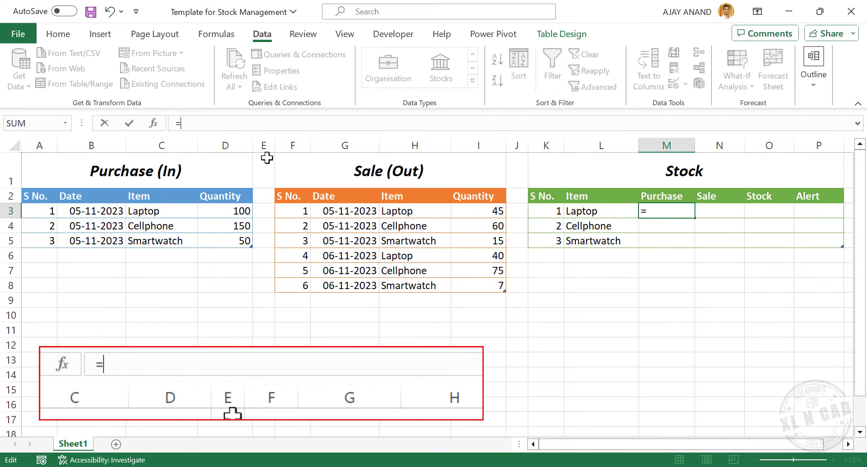
type("SUM")
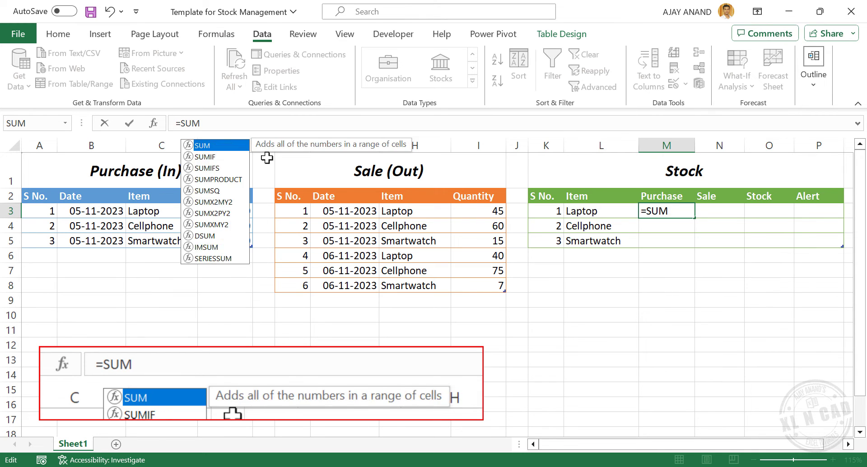
type("IF(")
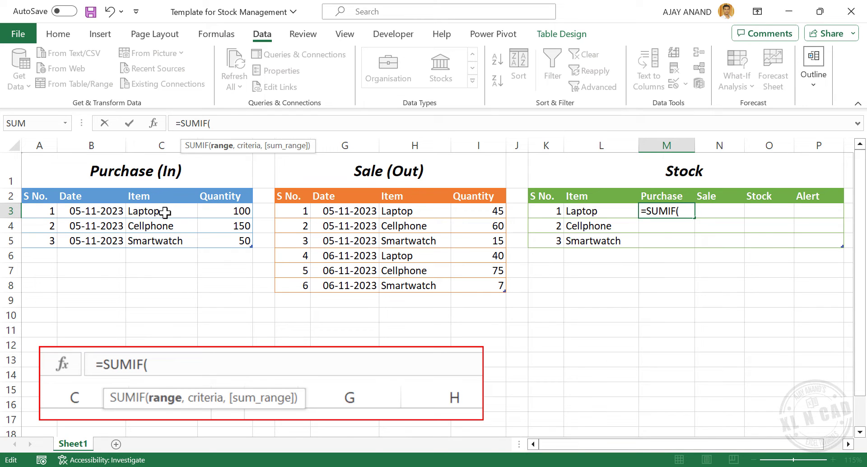
left_click_drag(166, 210, 175, 240)
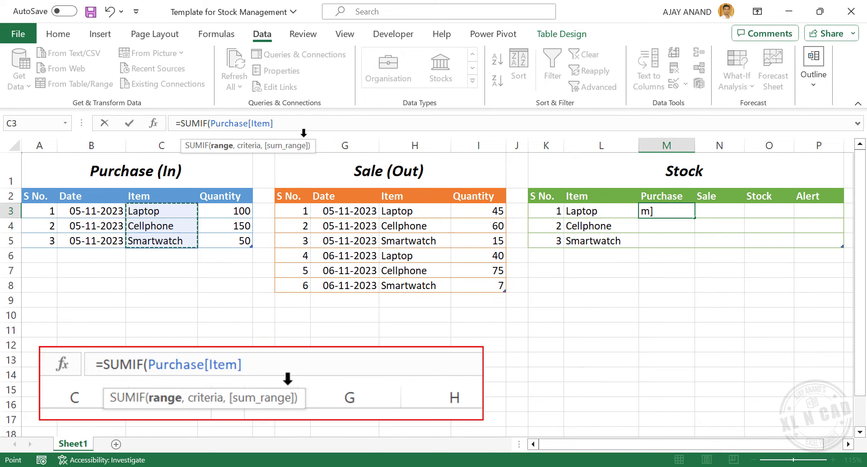
type(",")
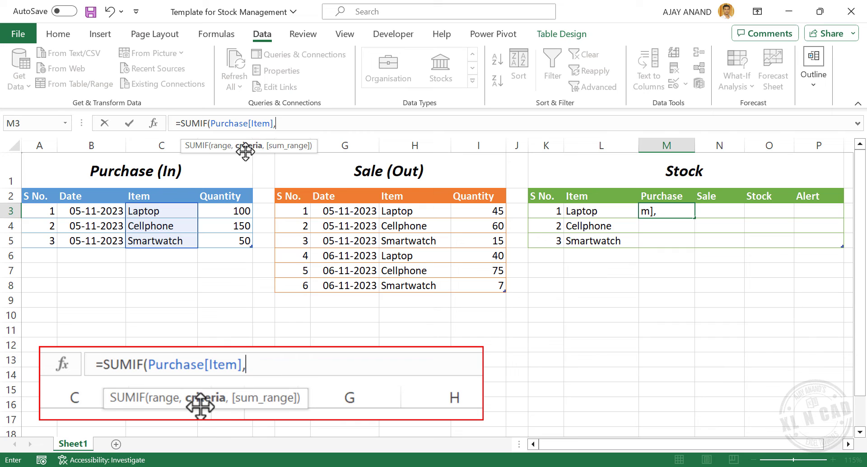
left_click(612, 211)
type(",")
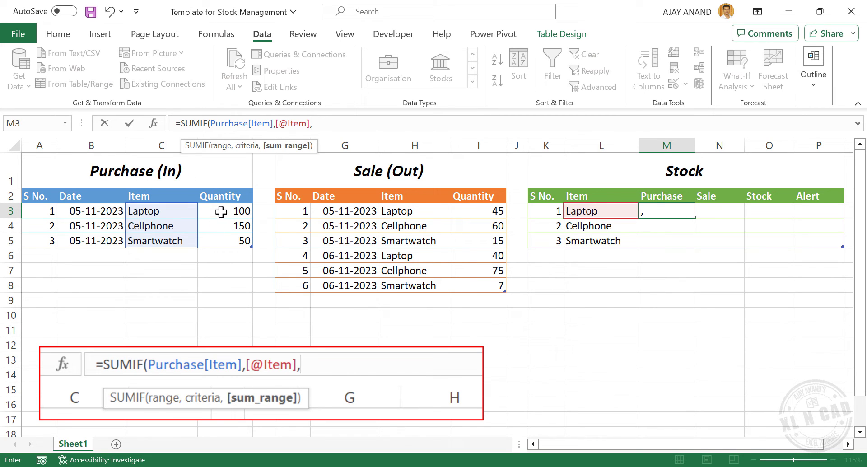
left_click_drag(221, 211, 226, 243)
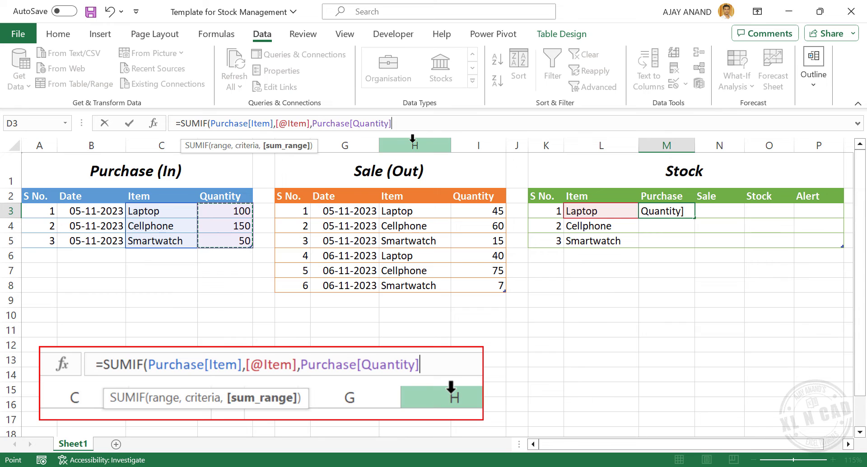
type(")")
key("Return")
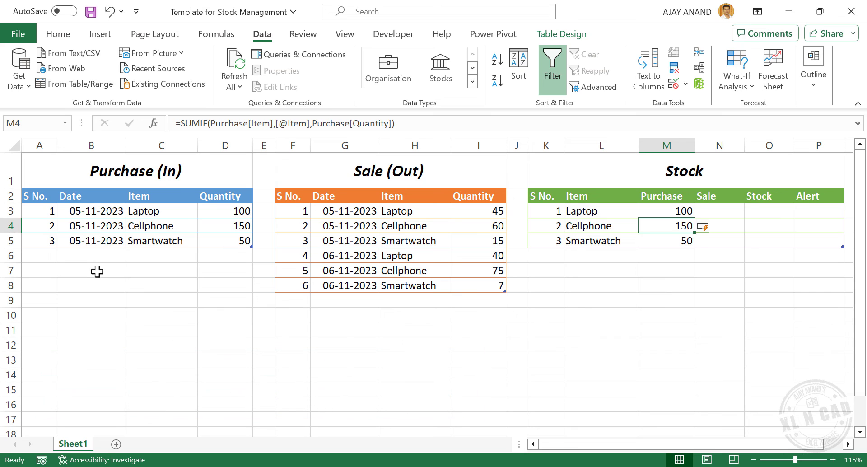
Add a 07-11-2023 purchase of 75 Laptops, raising Laptop's purchase total to 175.
left_click(82, 255)
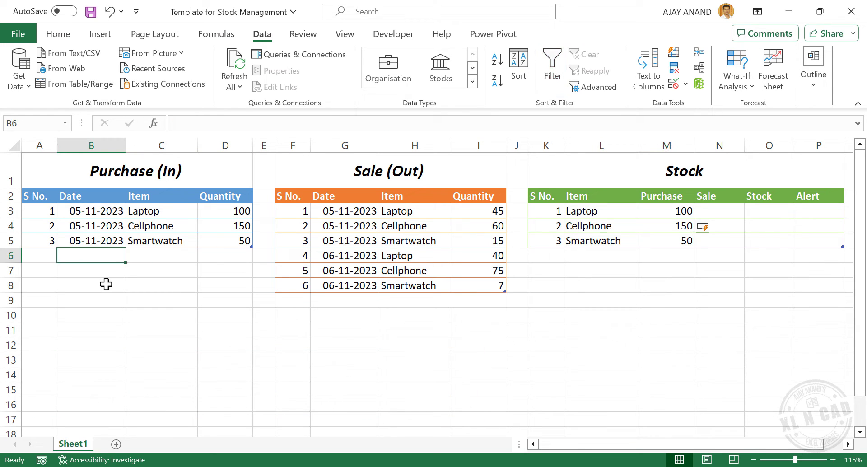
type("07")
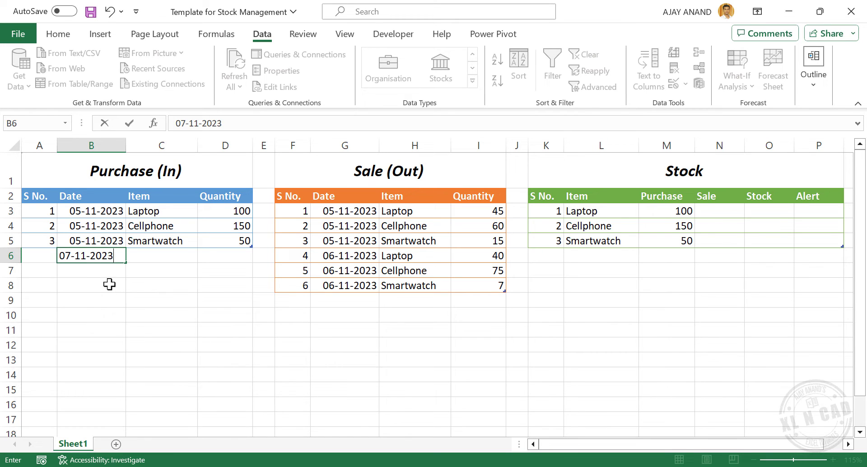
type("-11-2023")
key("Tab")
left_click(202, 260)
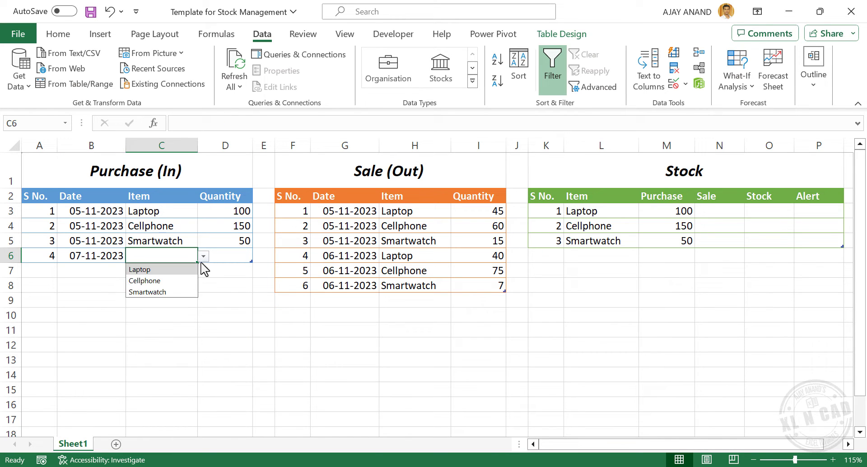
left_click(173, 270)
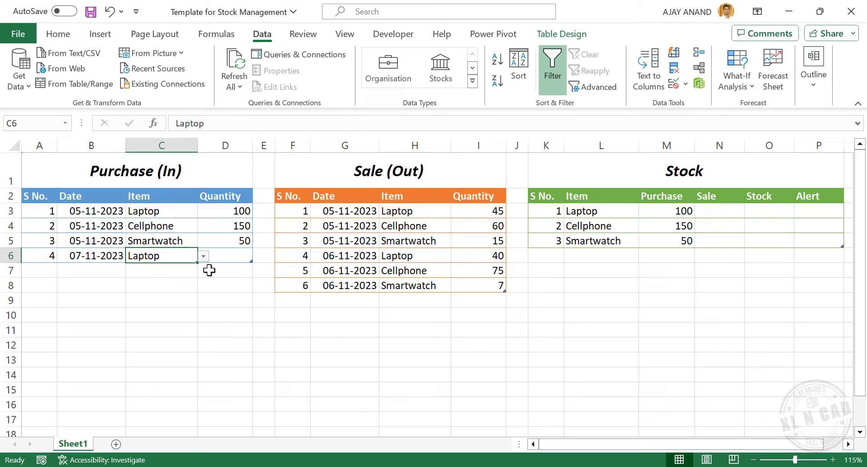
left_click(230, 257)
type("75")
key("Return")
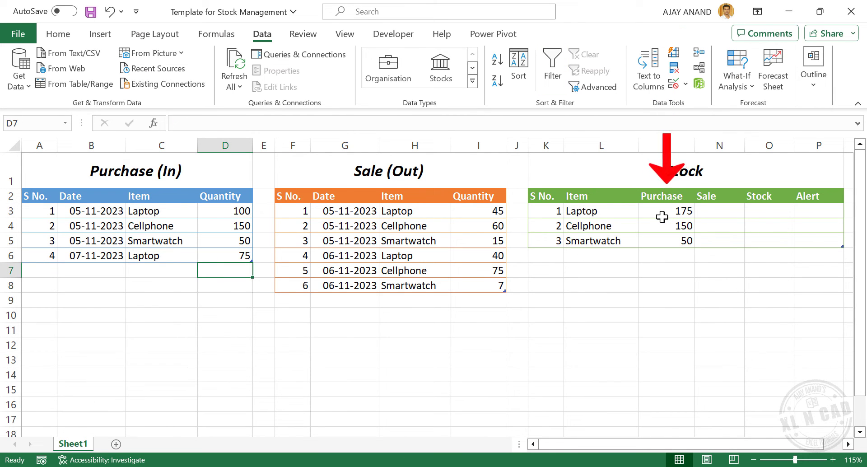
left_click(717, 211)
left_click(194, 125)
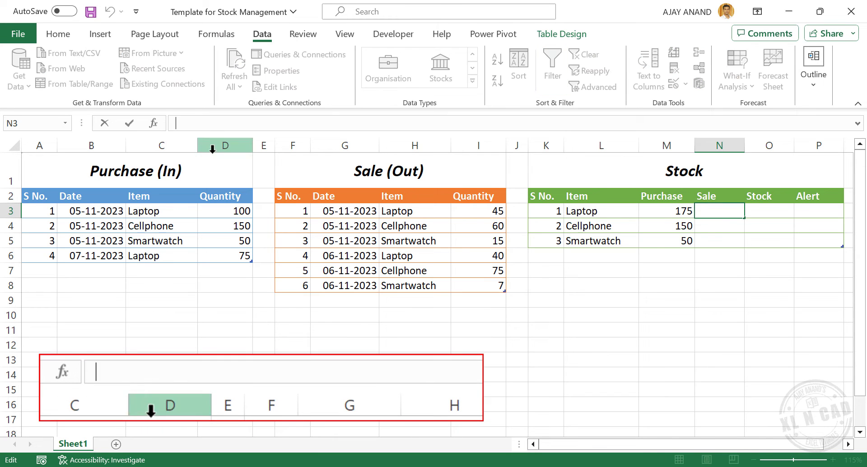
type("=SUMIF")
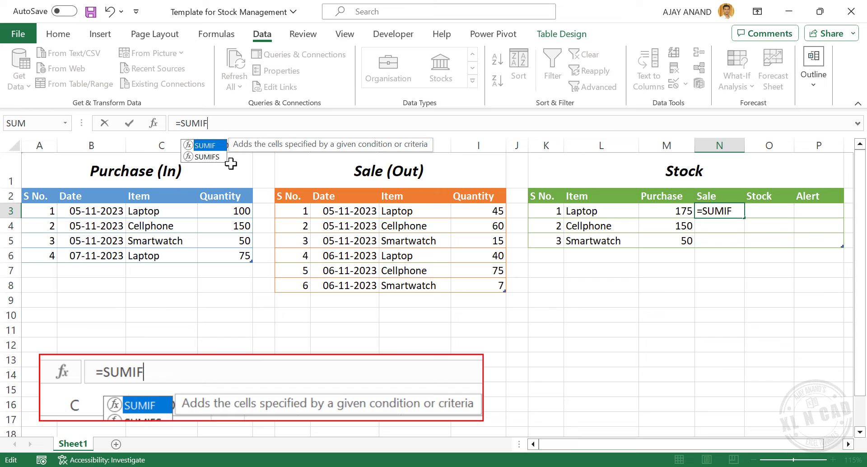
type("(")
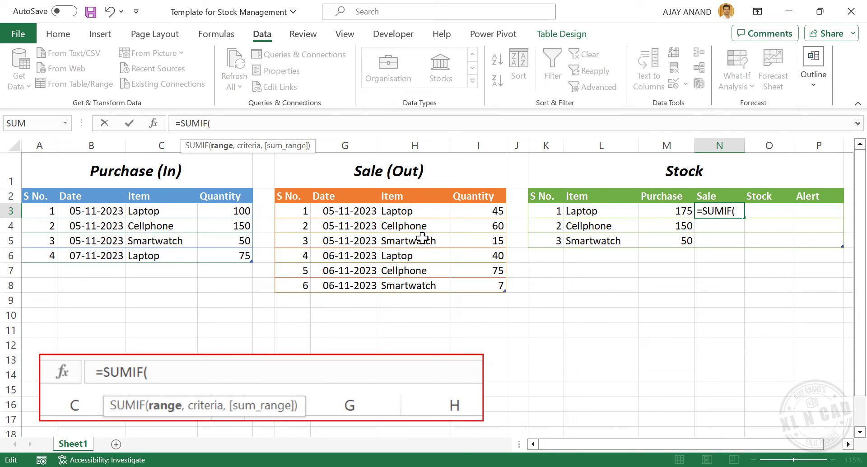
left_click_drag(423, 213, 421, 289)
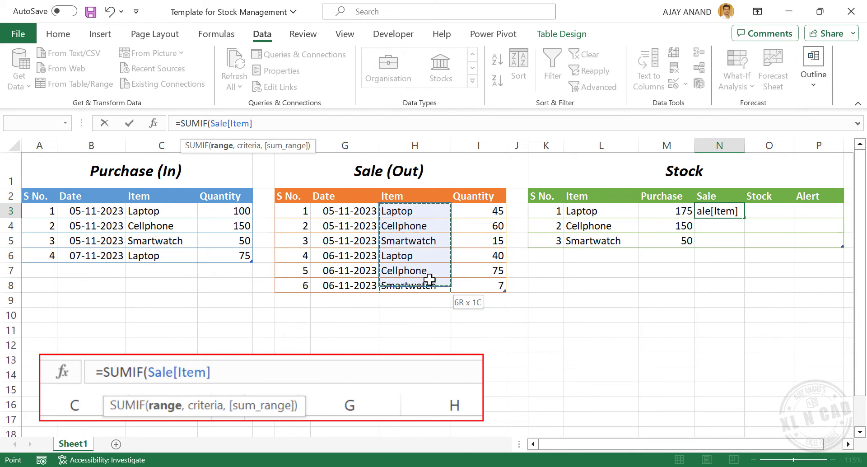
type(",")
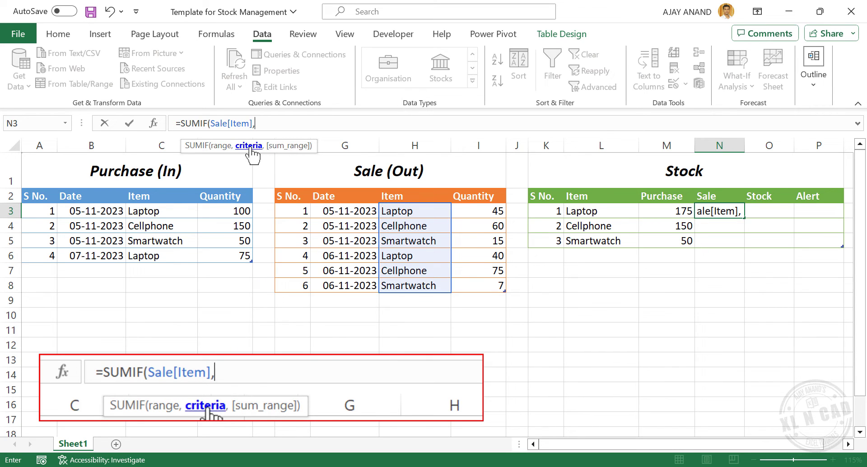
left_click(612, 210)
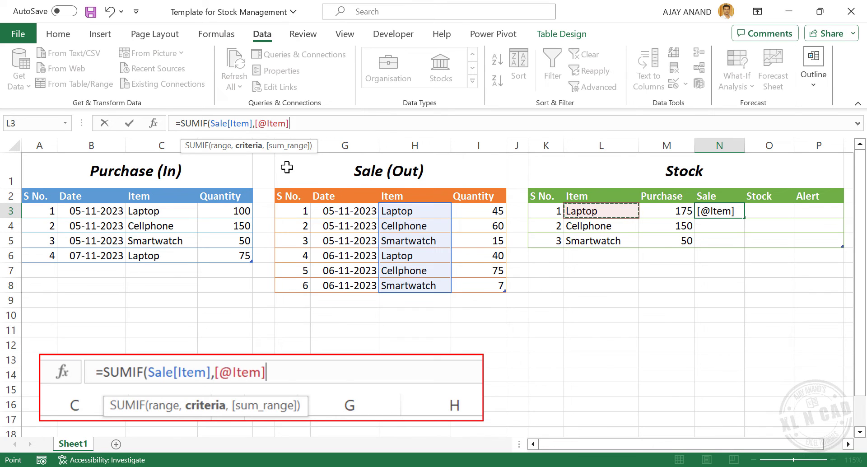
type(",")
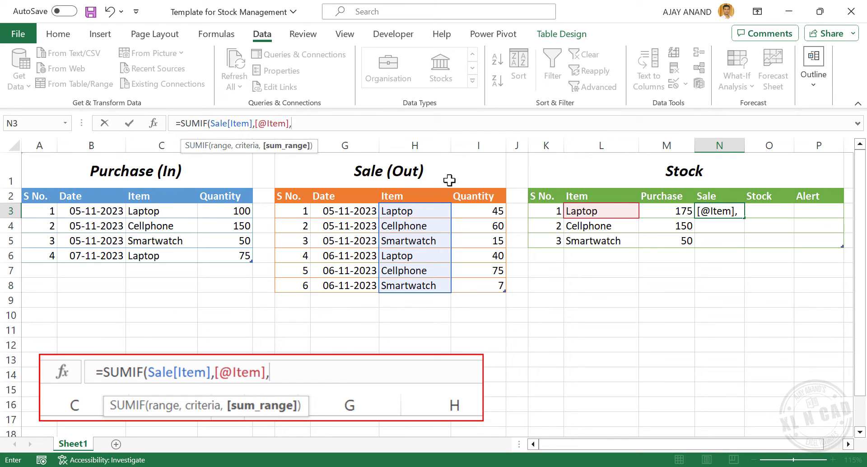
left_click_drag(481, 213, 482, 292)
type(")")
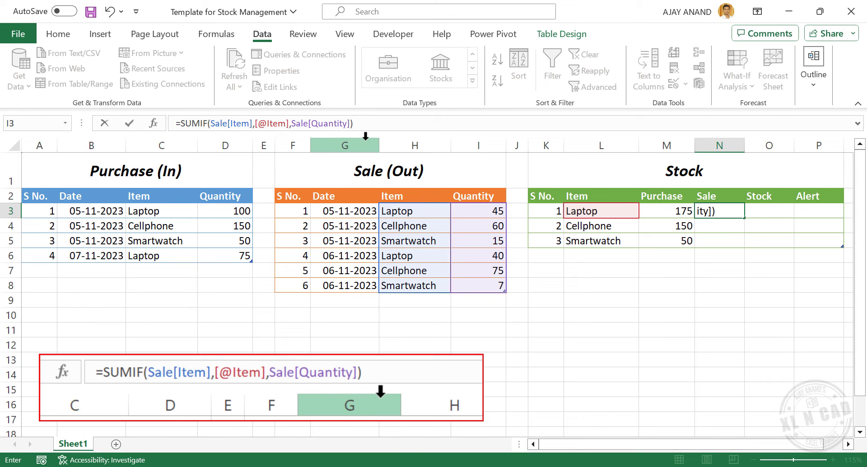
key("Return")
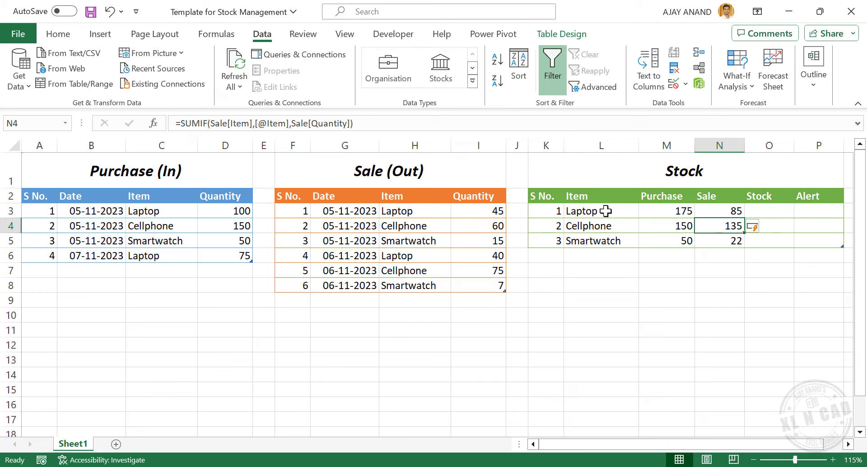
Verify the Laptop total of 85 and Smartwatch total of 22 by selecting their sale quantities.
left_click(481, 213)
left_click(482, 255, "ctrl")
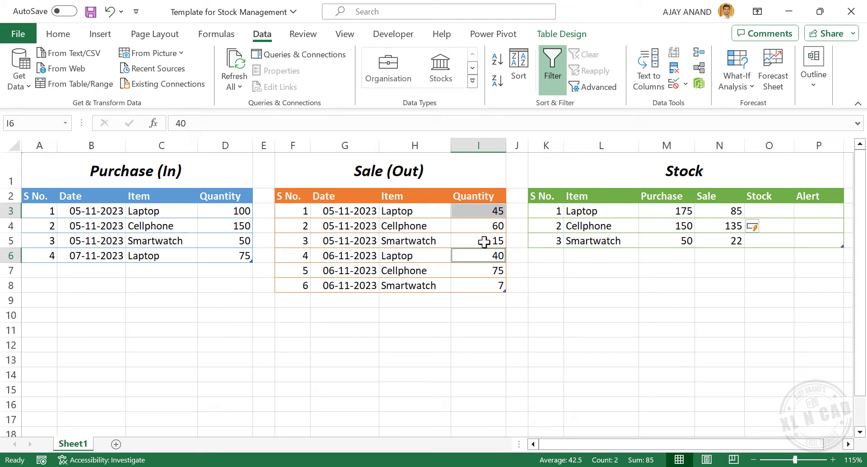
left_click(485, 241)
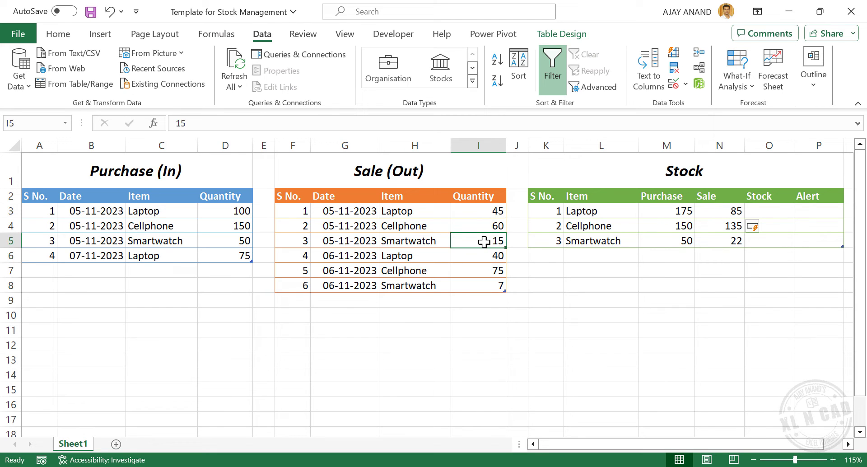
left_click(481, 285, "ctrl")
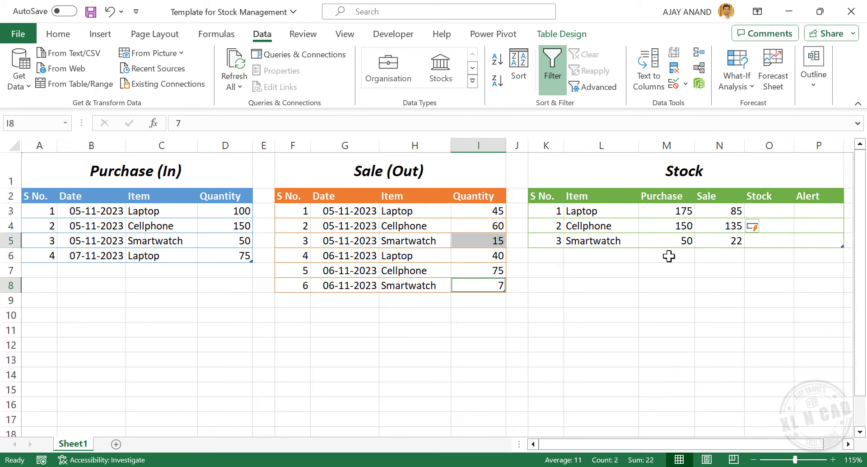
left_click(343, 300)
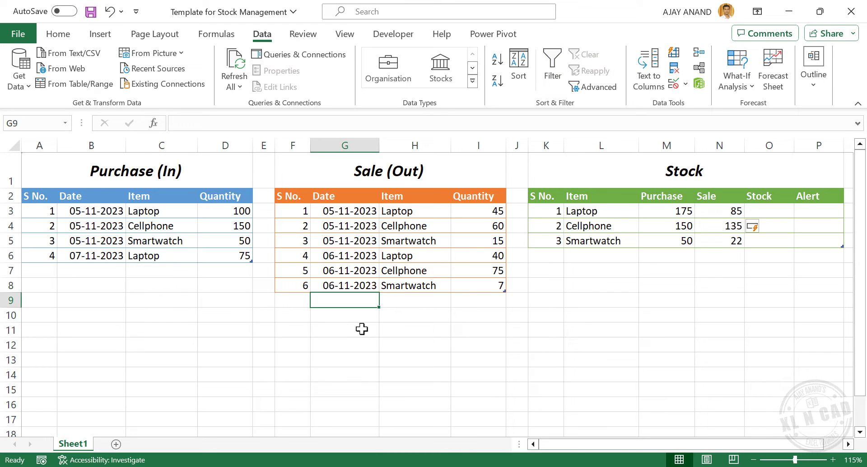
Add a 07-11-2023 sale of 65 Laptops to the Sale table.
type("07-11-2023")
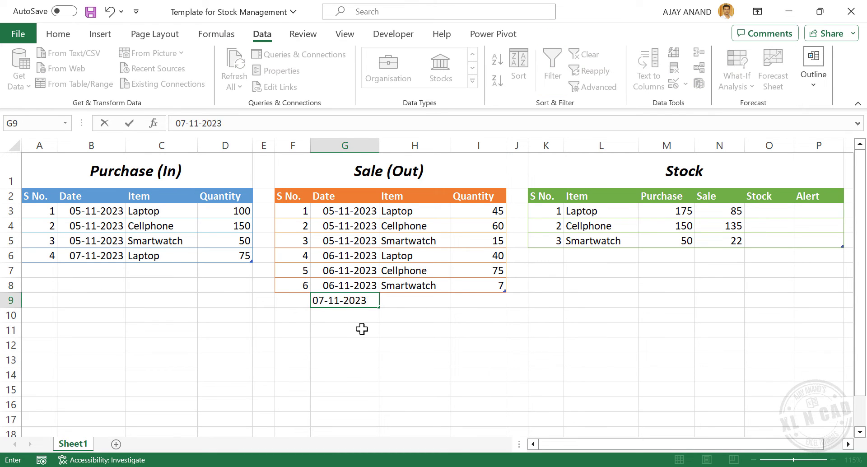
key("Tab")
left_click(457, 301)
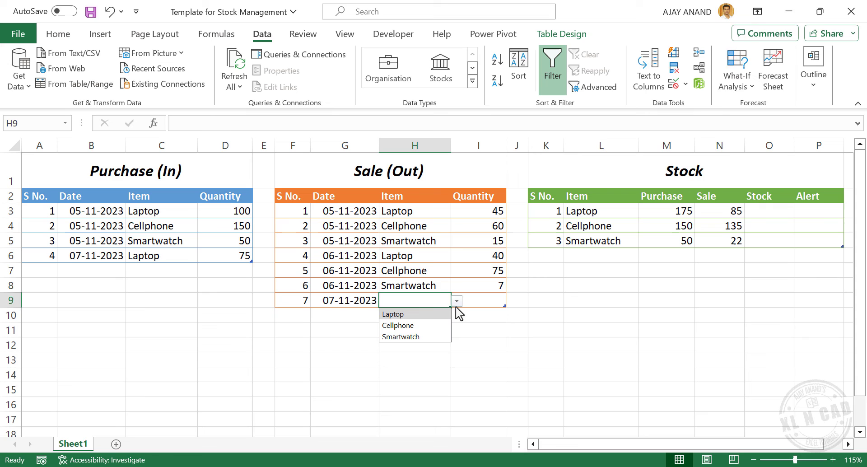
left_click(431, 313)
left_click(495, 300)
type("65")
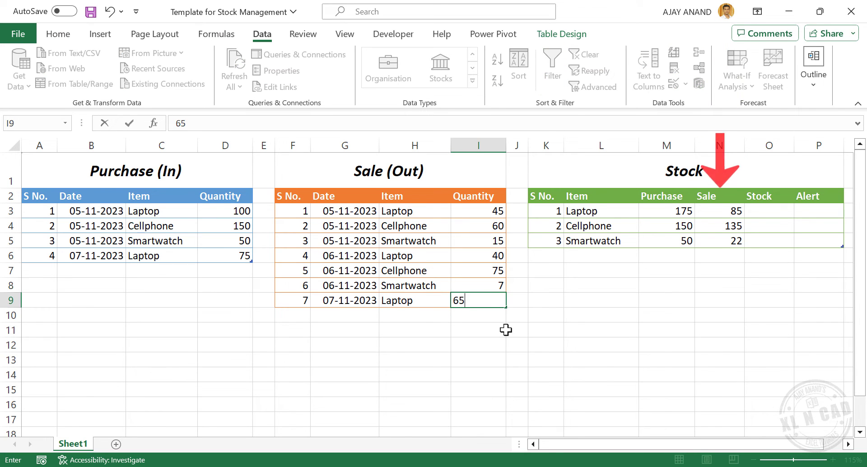
key("Return")
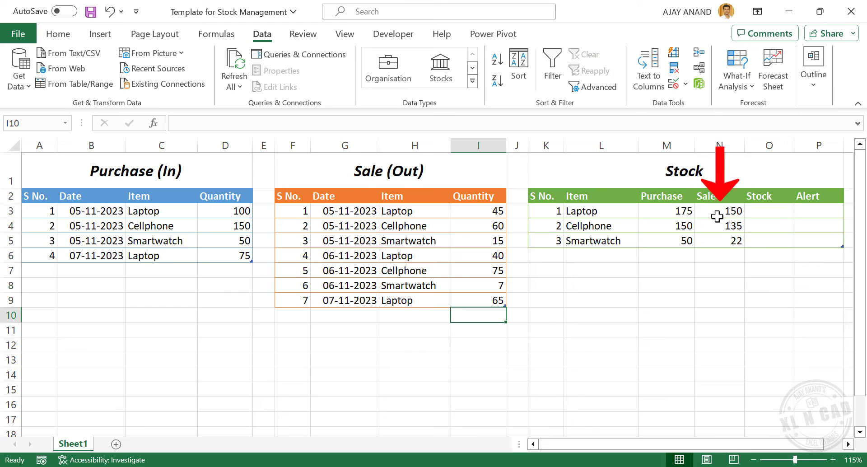
Add a second 07-11-2023 sale of 10 Cellphones, copying the date down.
left_click(357, 322)
key("ctrl+d")
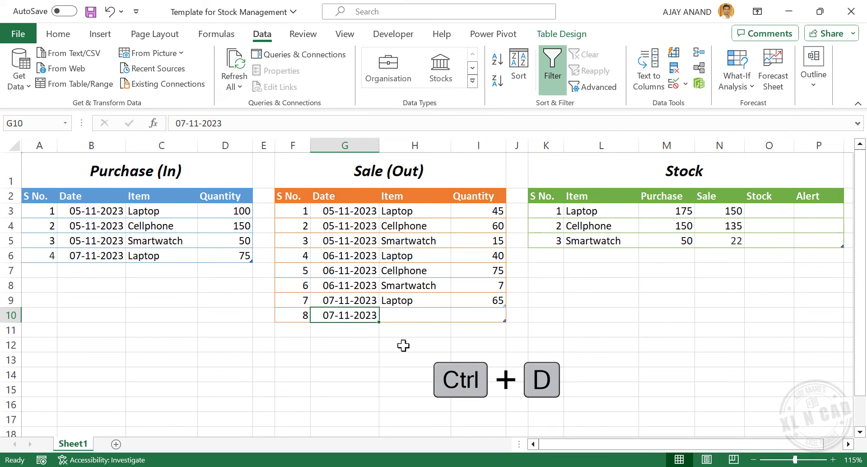
left_click(428, 318)
left_click(454, 318)
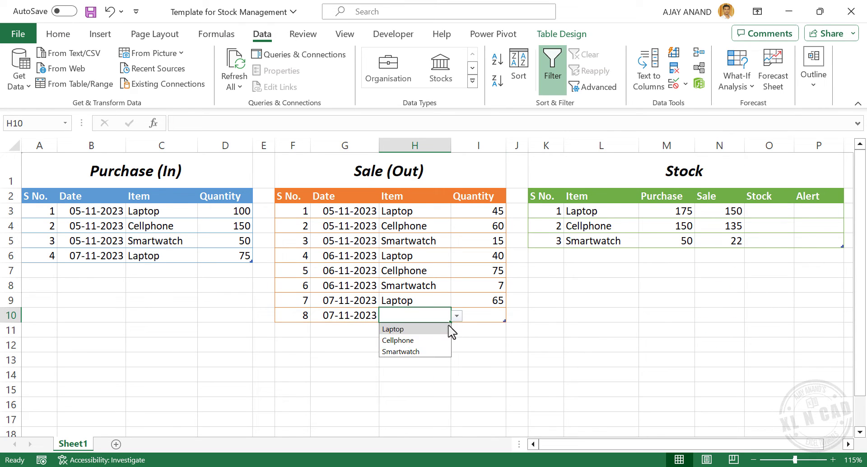
left_click(420, 340)
left_click(480, 317)
type("10")
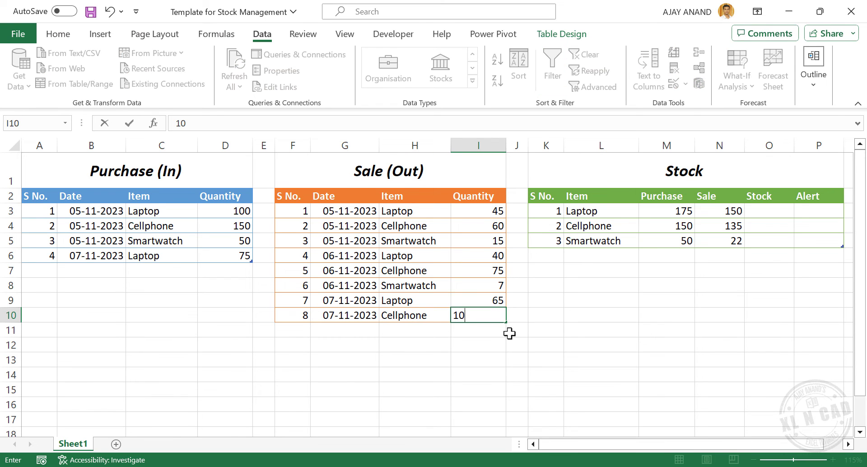
key("Return")
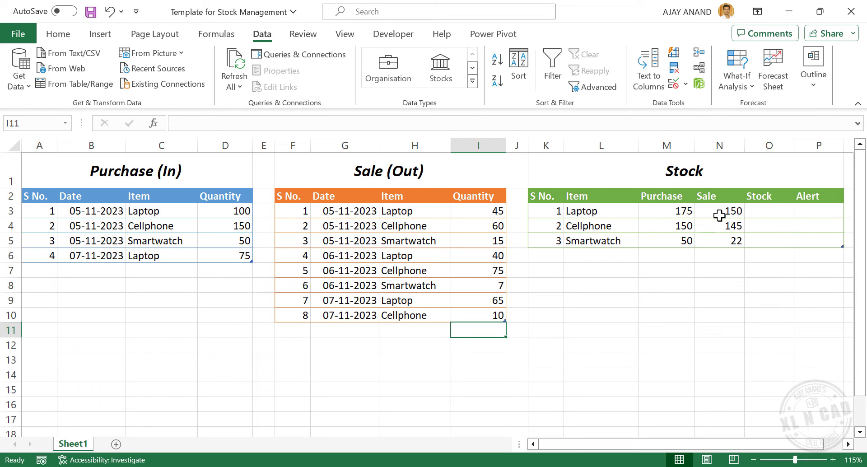
left_click(766, 210)
type("=")
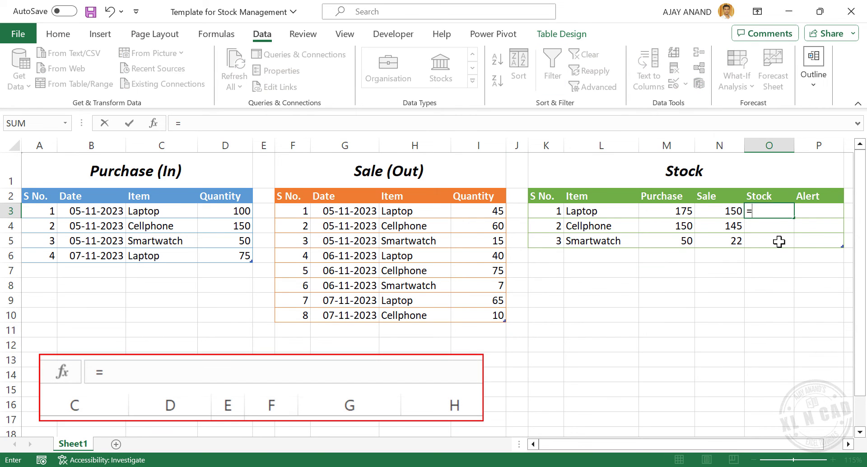
left_click(661, 211)
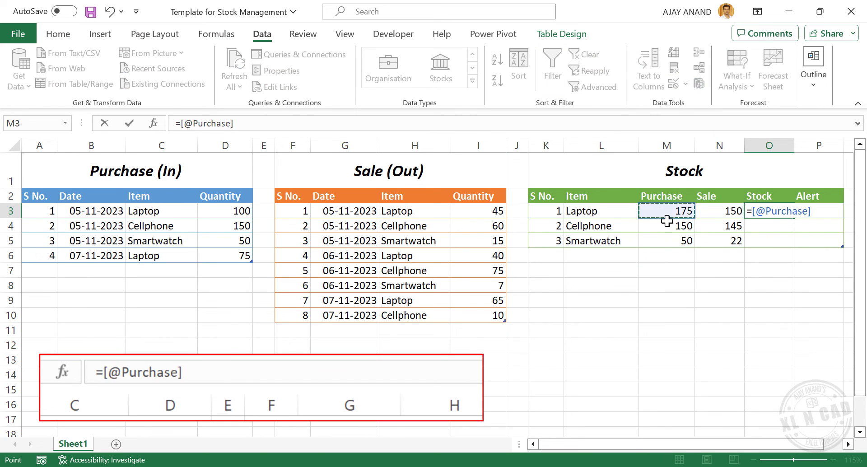
type("-")
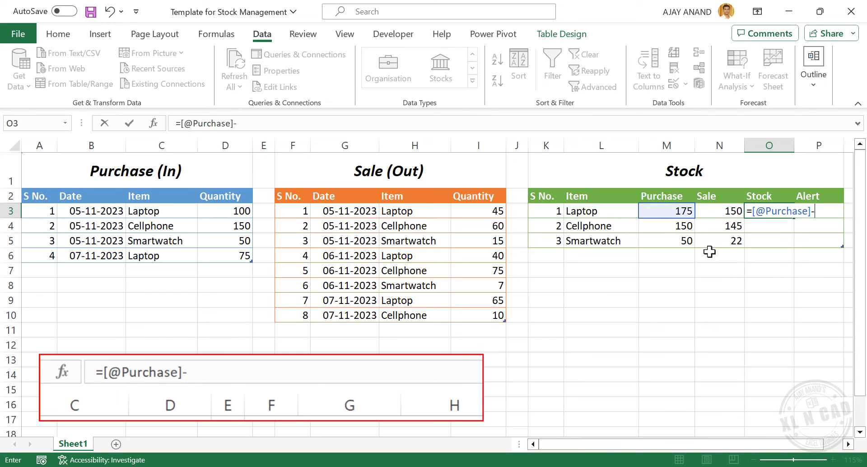
left_click(717, 210)
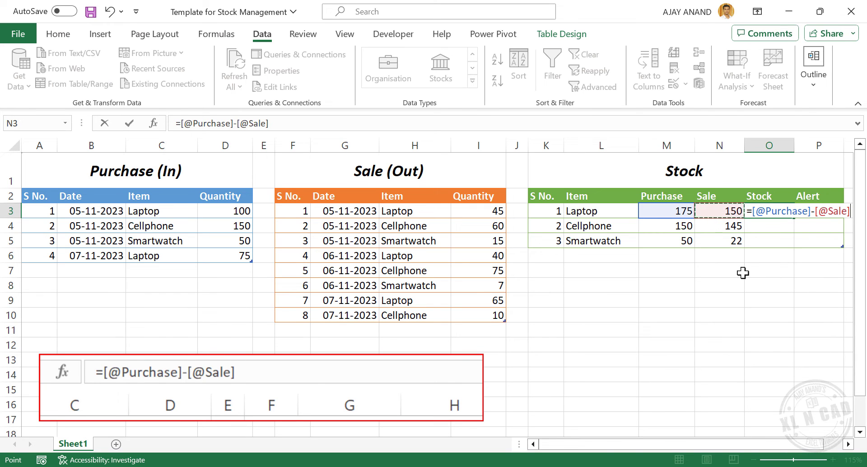
key("Return")
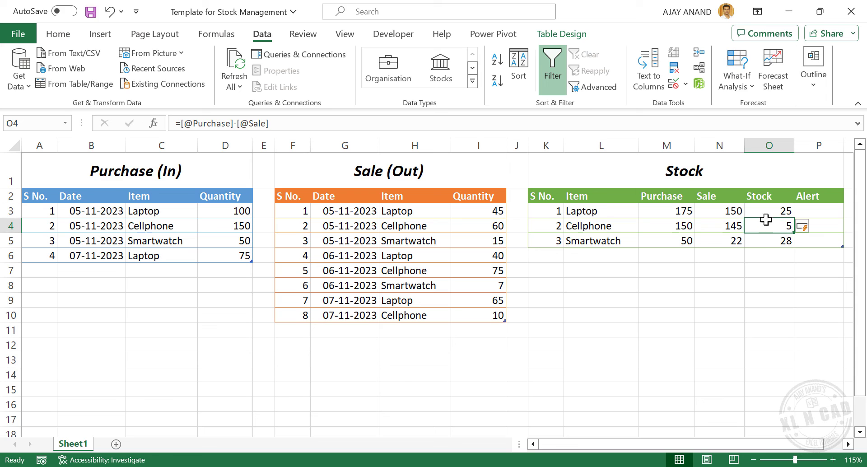
left_click(814, 210)
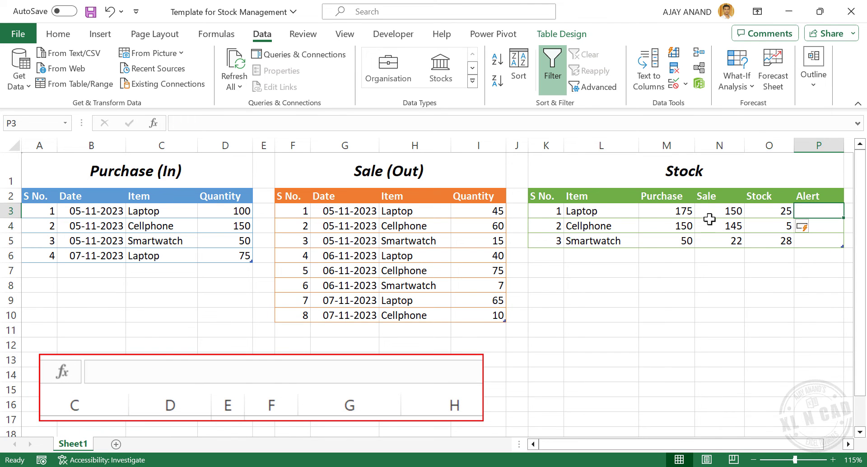
key("F2")
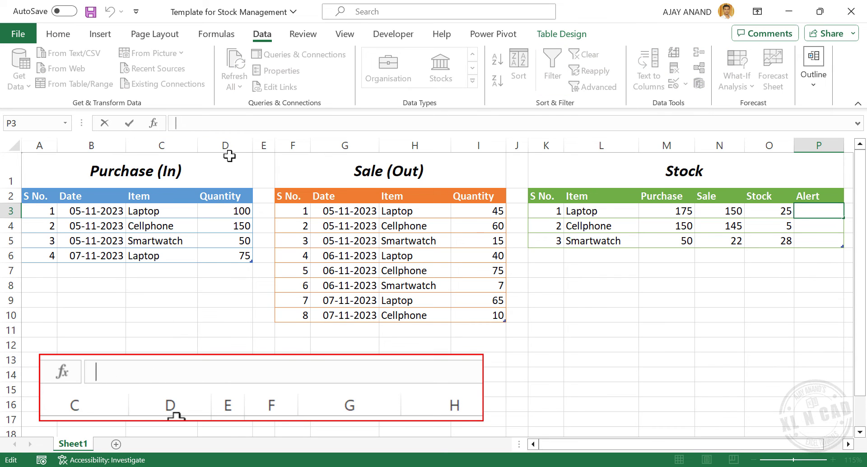
type("=IF")
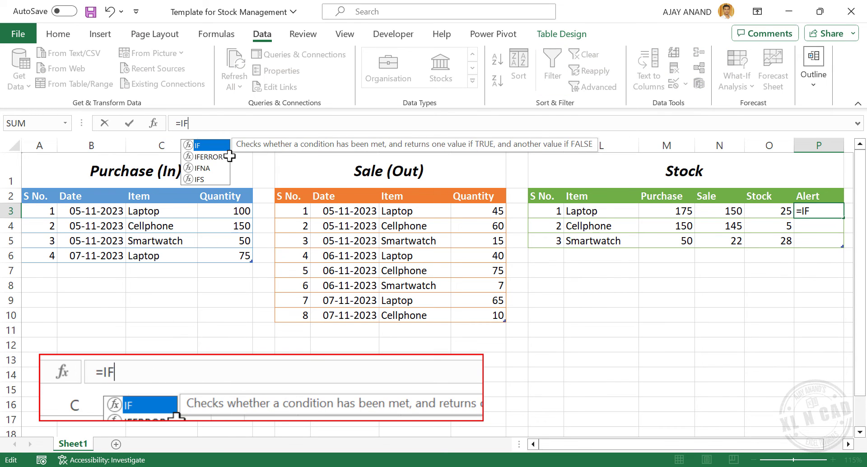
type("(")
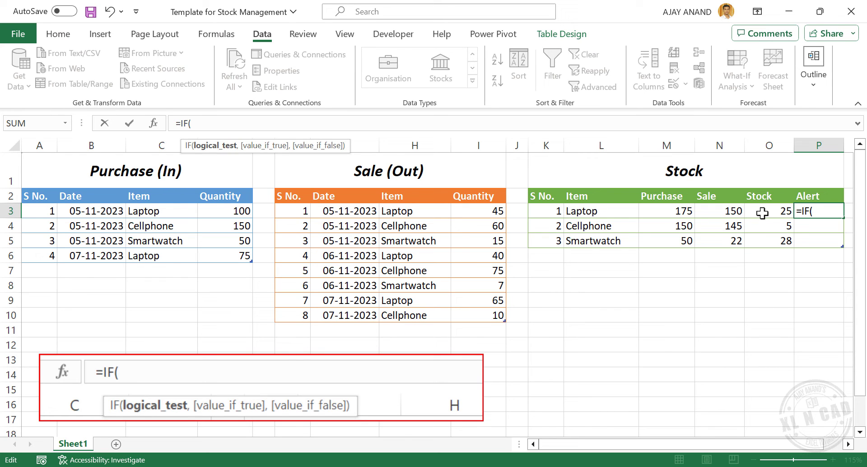
left_click(763, 213)
type("<")
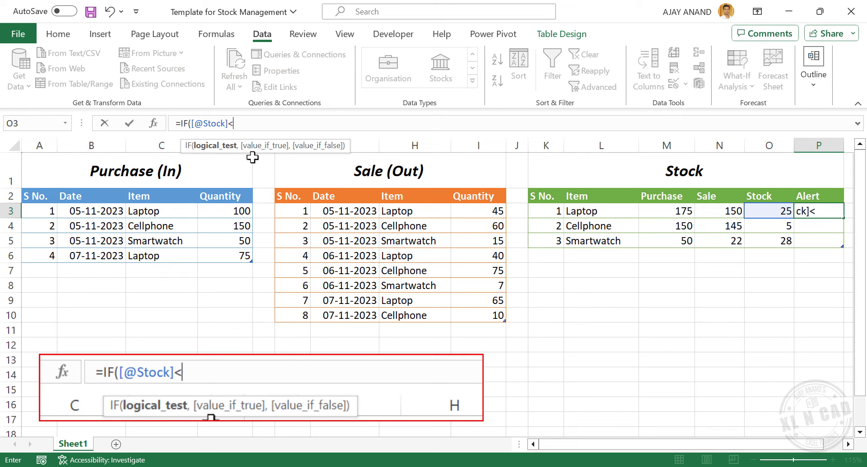
type("30,")
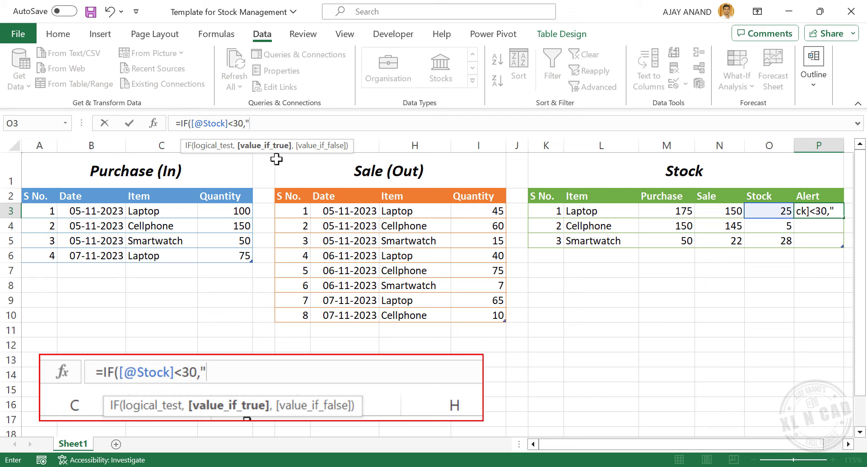
type("\"Low Stoc")
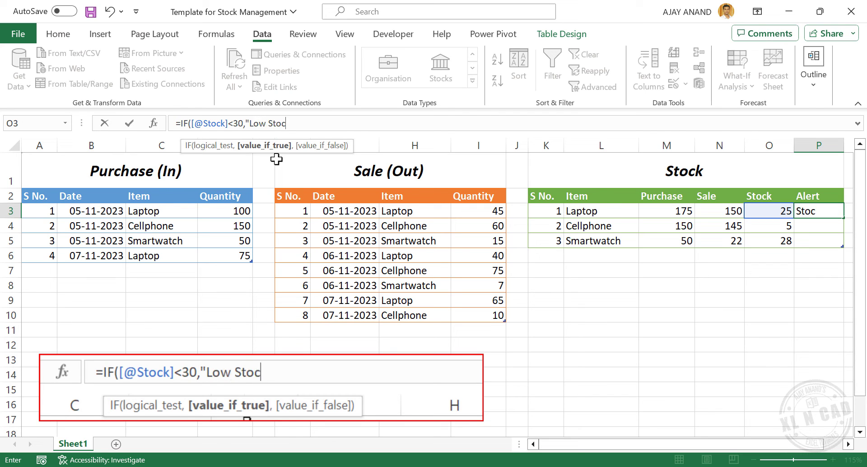
type("k\",")
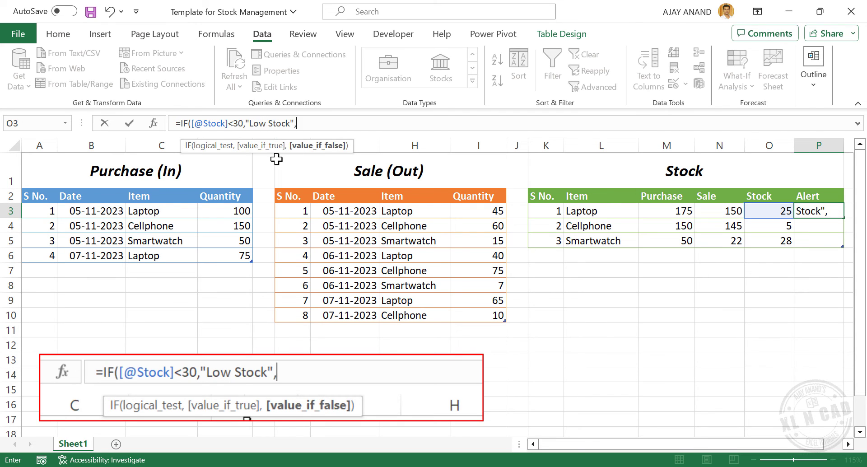
type("\"\")")
key("Return")
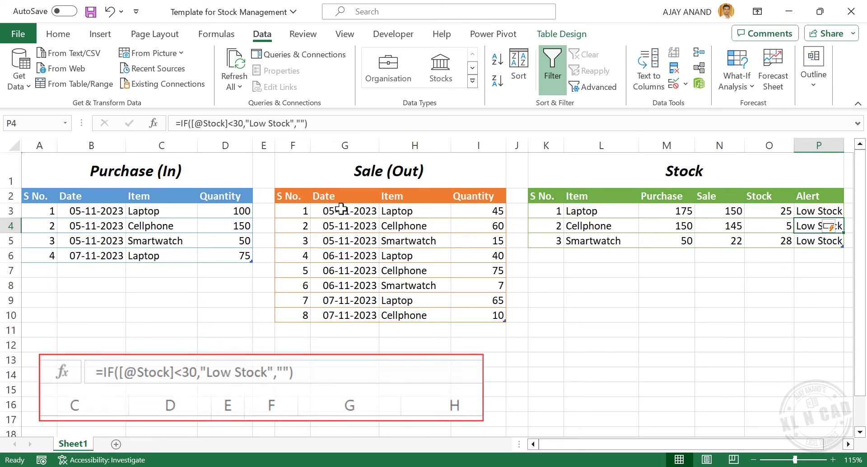
Narrow the three S No. columns together and widen the Alert column to show Low Stock.
left_click(39, 145)
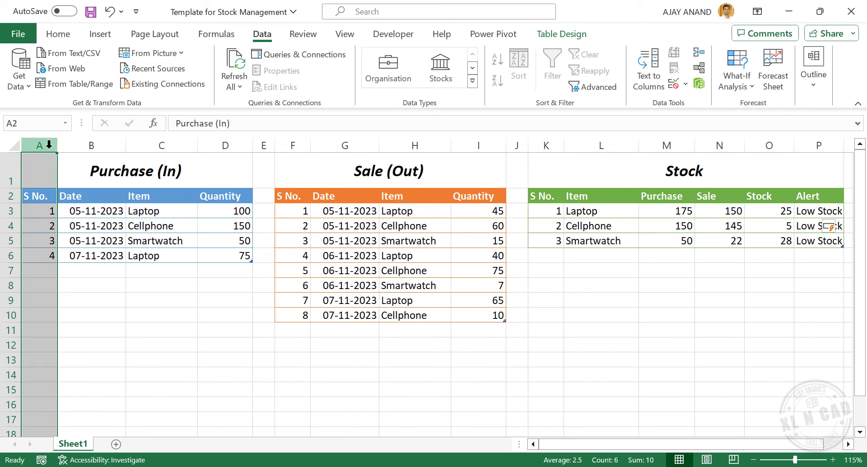
left_click(307, 145, "ctrl")
left_click(544, 145, "ctrl")
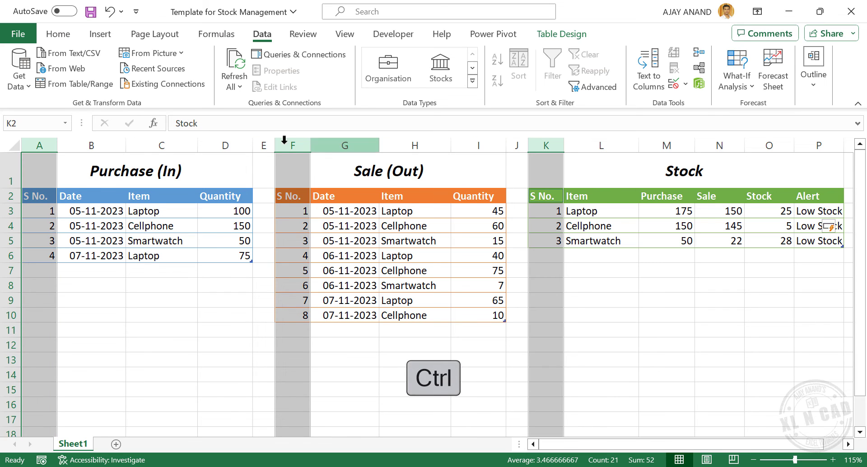
left_click_drag(57, 143, 53, 143)
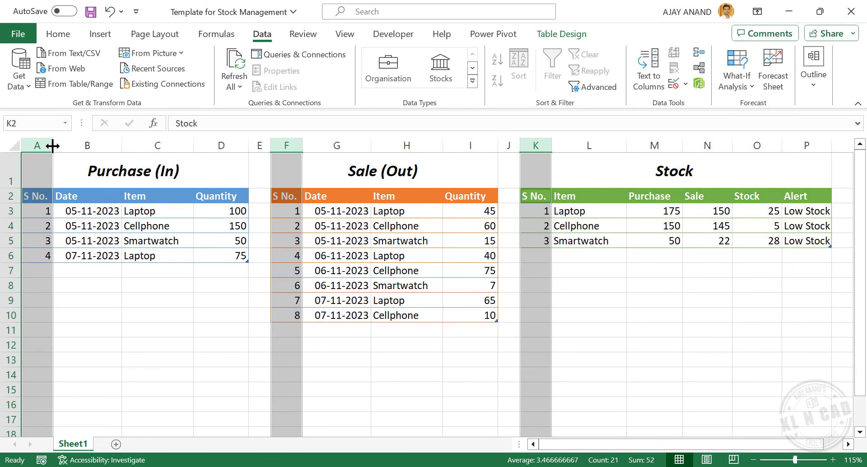
left_click(709, 301)
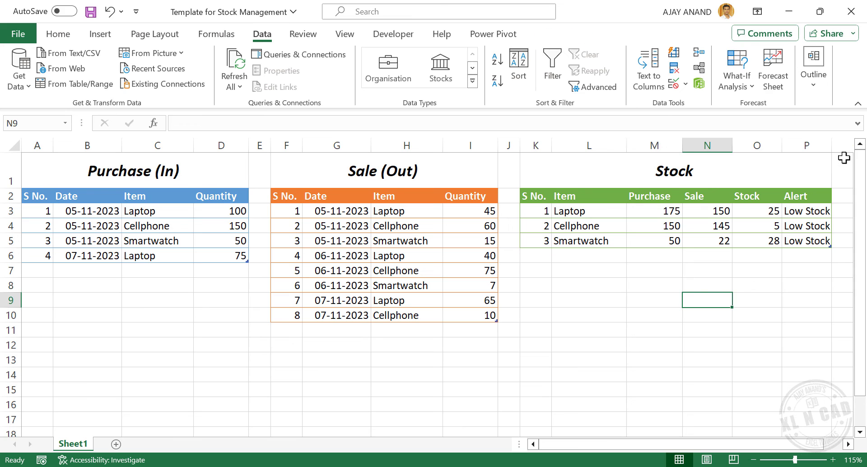
left_click_drag(833, 145, 842, 145)
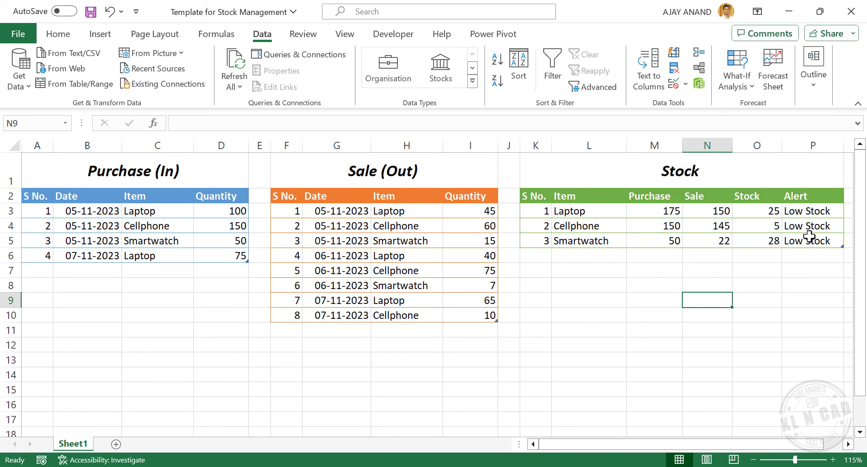
Change the Laptop purchase to 120 and add a 08-11-2023 Cellphone purchase of 150.
left_click(228, 256)
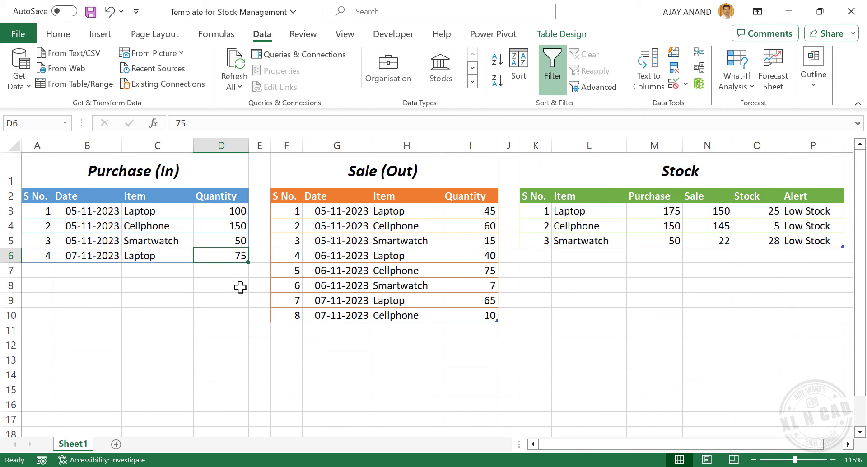
type("120")
key("Return")
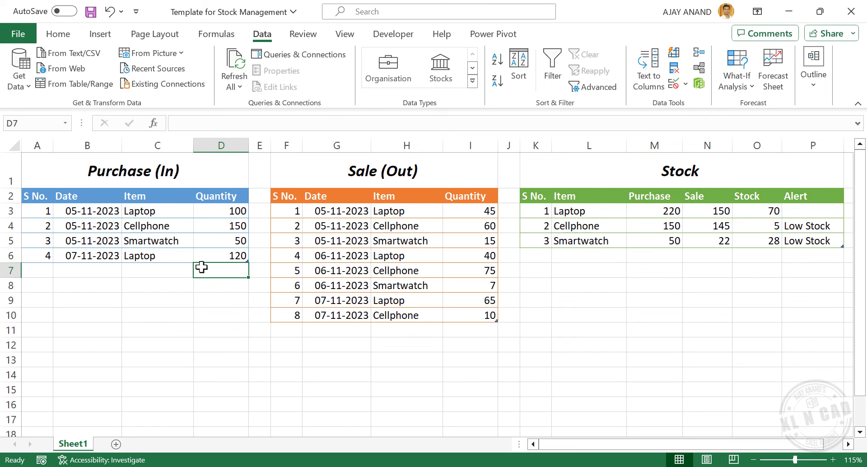
left_click(88, 270)
type("08-11-2023")
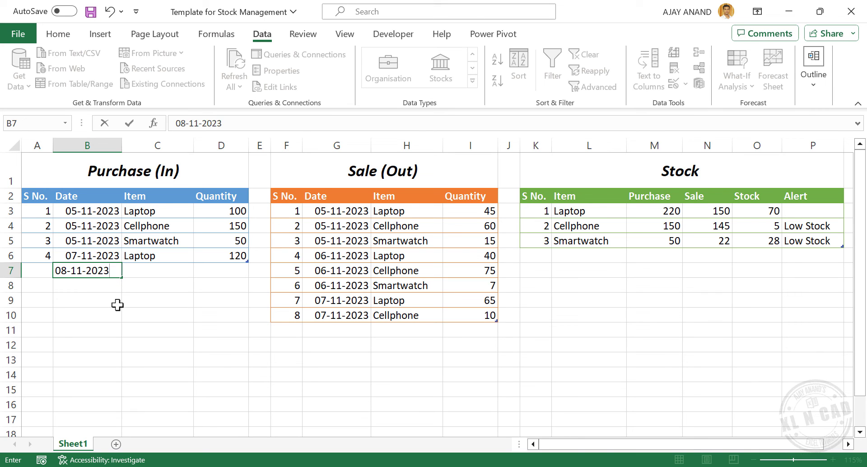
key("Tab")
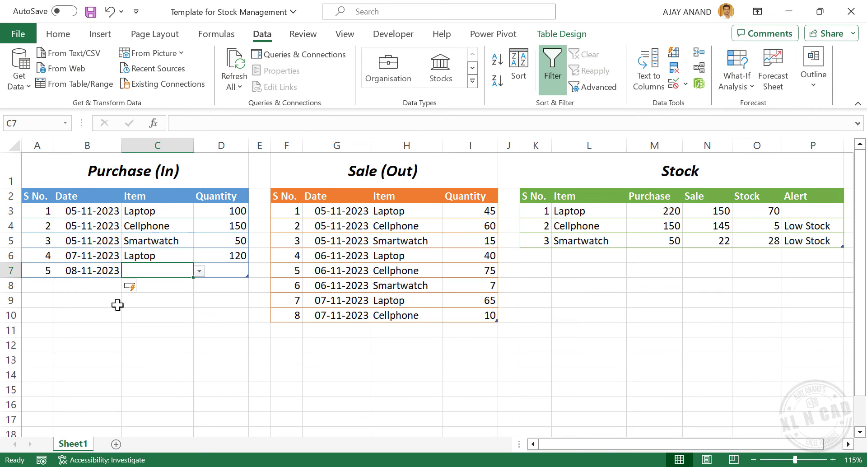
left_click(199, 270)
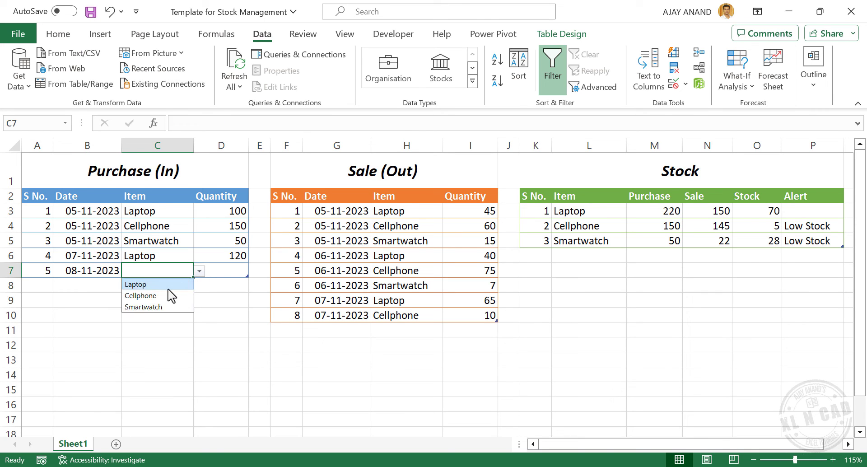
left_click(170, 296)
left_click(236, 272)
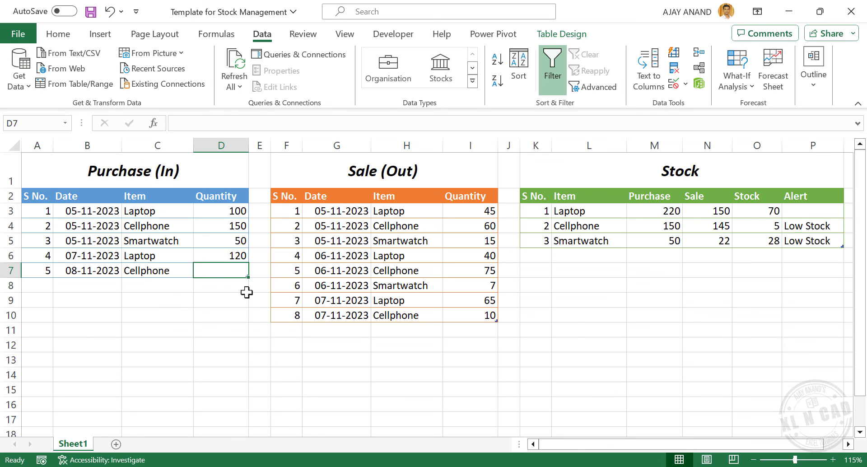
type("150")
key("Return")
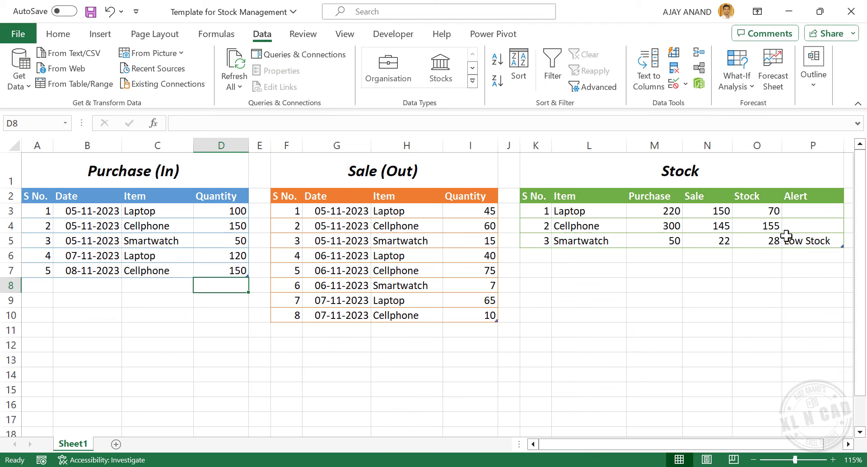
Add a 08-11-2023 Smartwatch purchase of 75 and begin a 09-11-2023 sale entry.
left_click(88, 284)
key("ctrl+d")
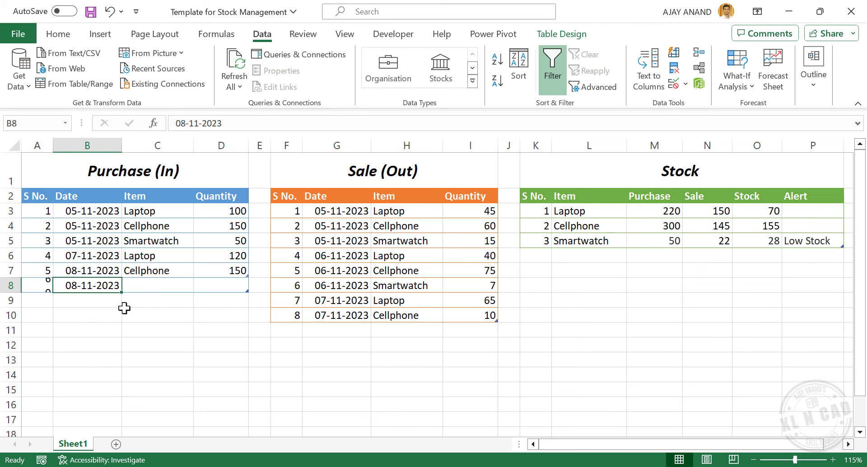
left_click(162, 289)
left_click(199, 286)
left_click(166, 321)
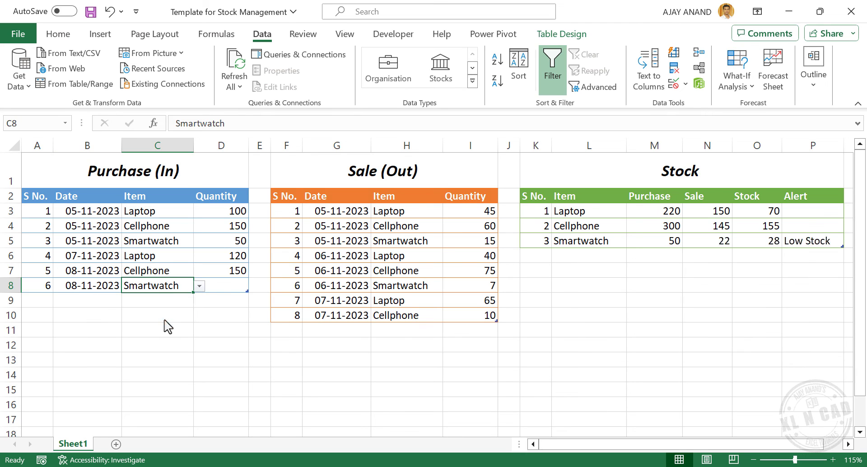
left_click(226, 285)
type("75")
key("Return")
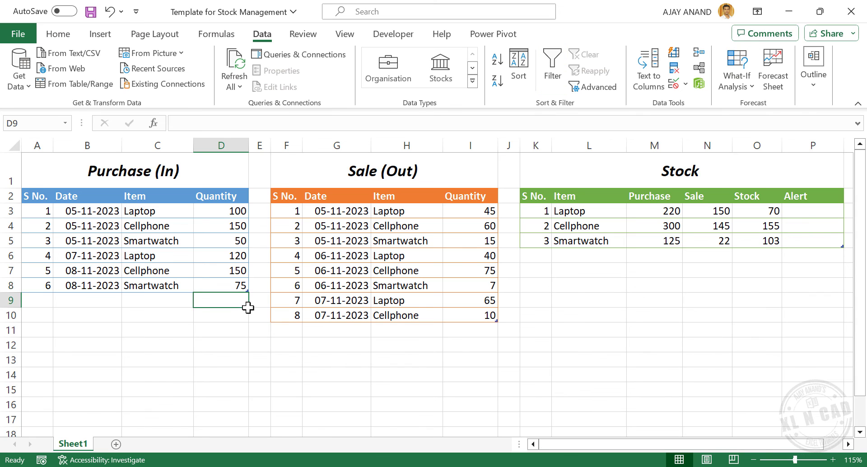
left_click(334, 332)
type("09-11-2023")
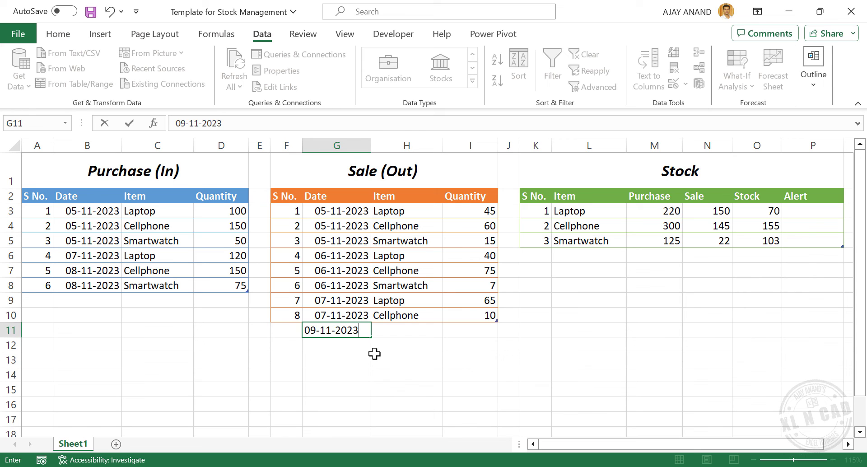
Record the 09-11-2023 sale as Laptop with quantity 50.
key("Tab")
left_click(449, 331)
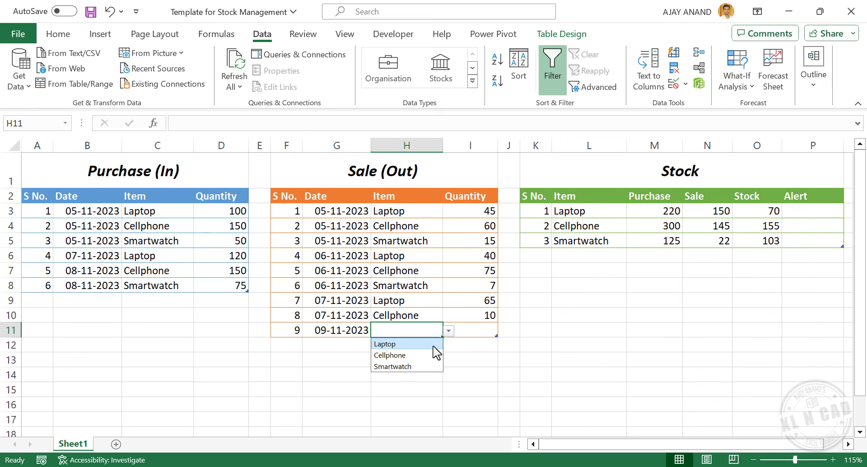
left_click(437, 344)
left_click(479, 331)
type("50")
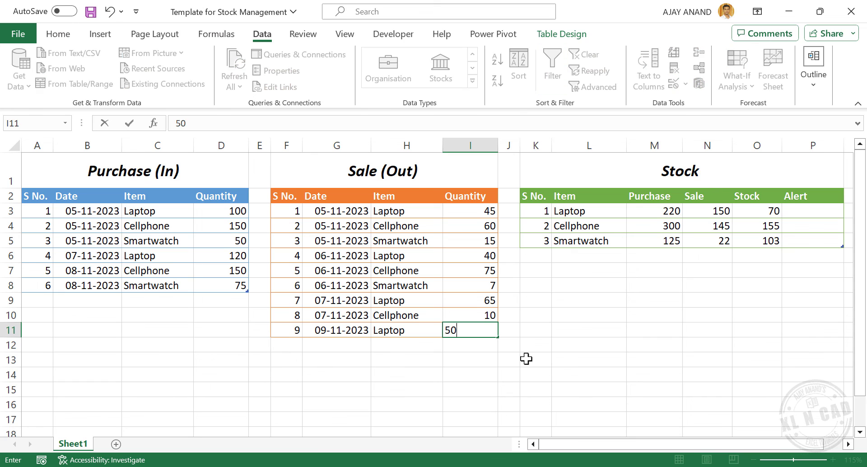
key("Return")
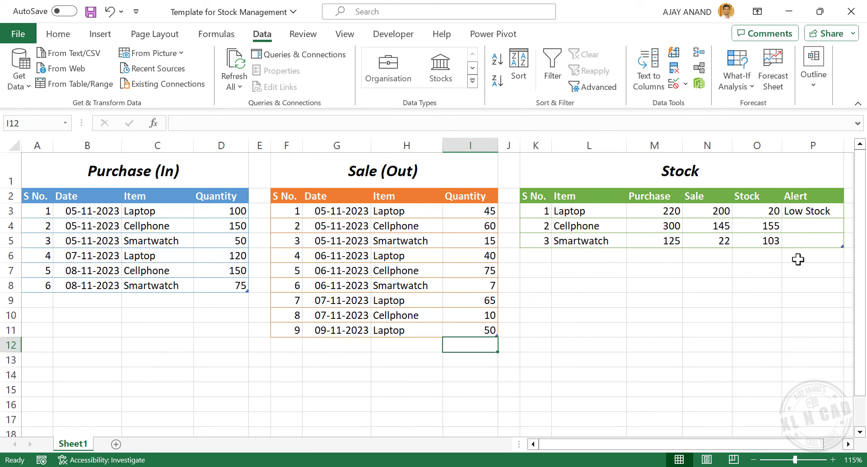
Add a 09-11-2023 sale of 100 Cellphones in the next Sale row.
left_click(344, 345)
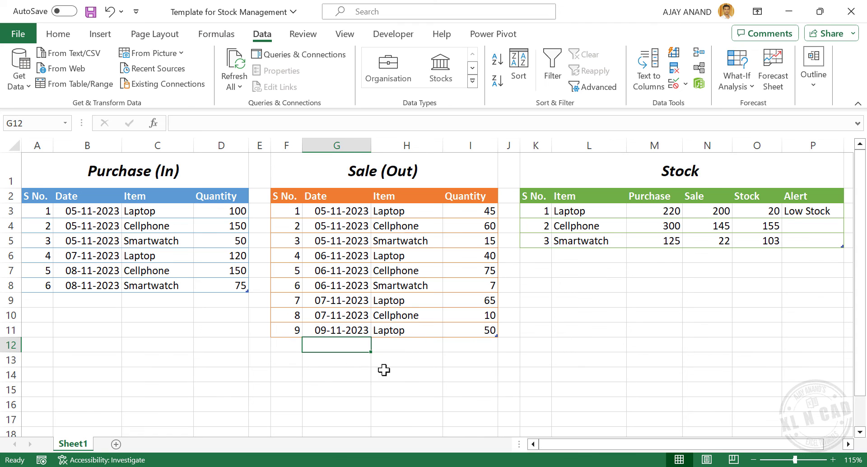
key("ctrl+semicolon")
key("Tab")
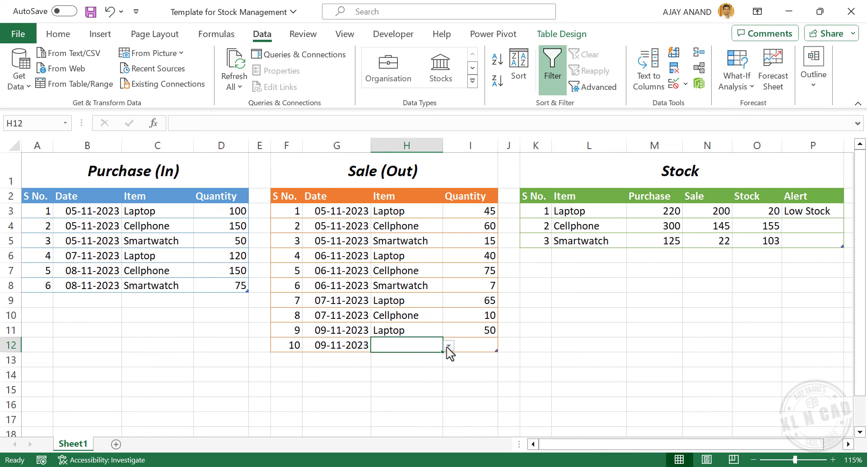
left_click(449, 346)
left_click(420, 374)
left_click(479, 348)
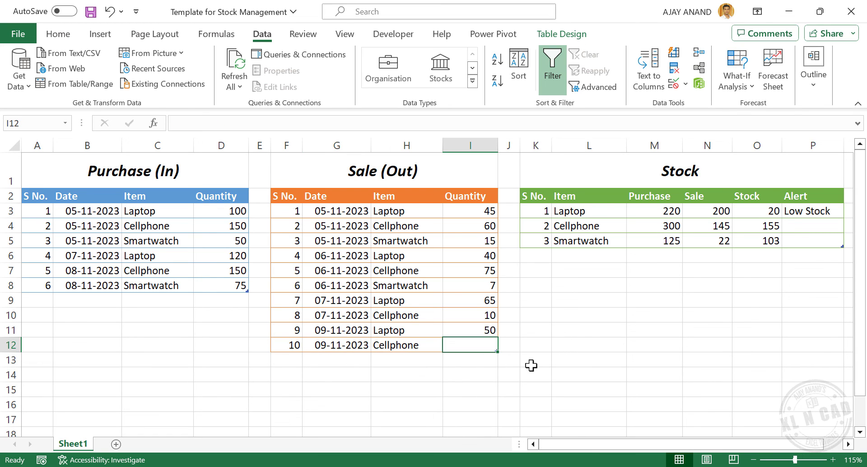
type("100")
key("Return")
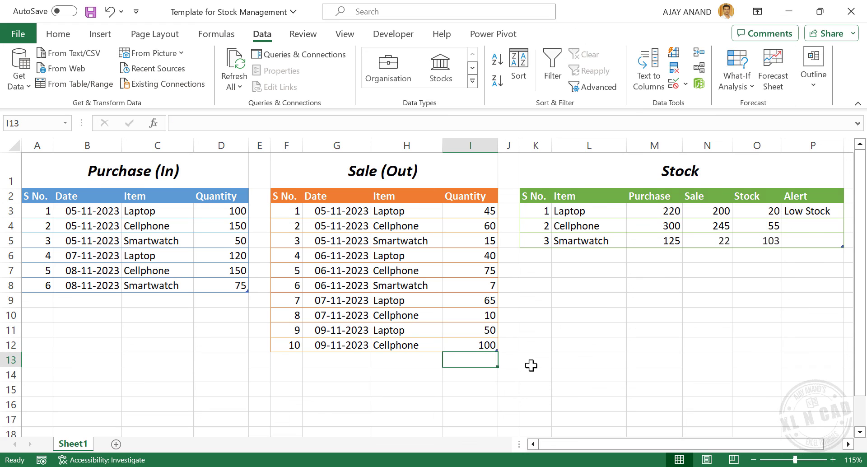
Add Smart TV as a fourth item in the Stock table.
left_click(577, 254)
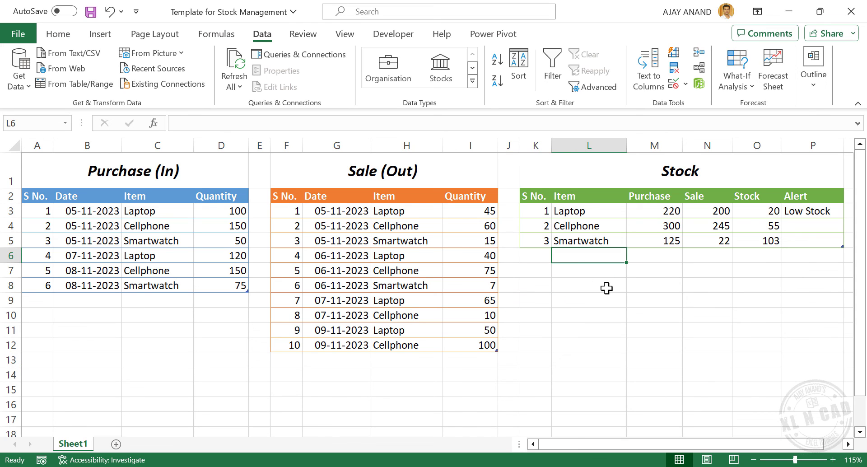
type("Sm")
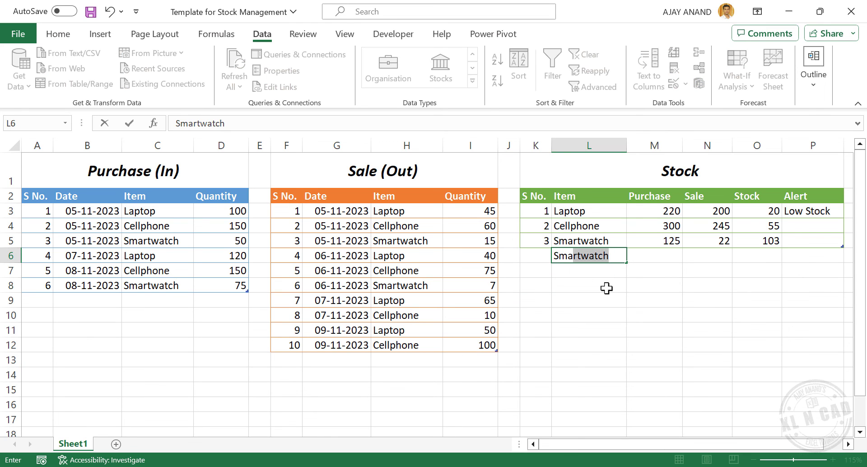
type("art")
key("BackSpace")
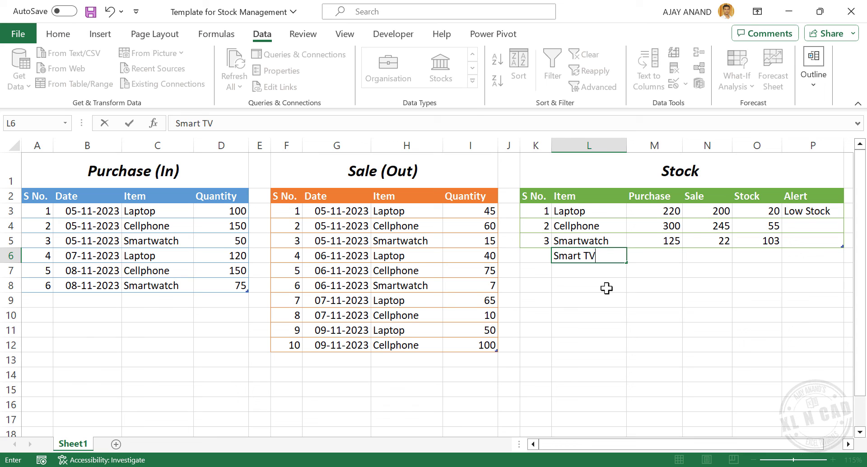
key("Return")
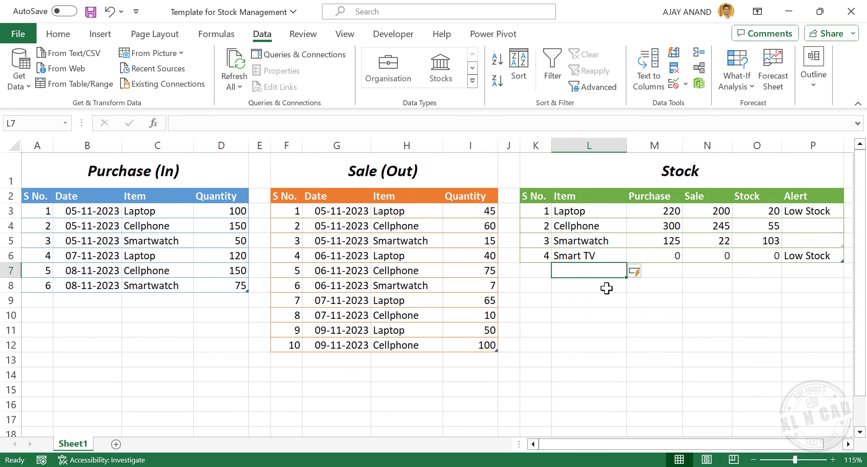
Start a new purchase dated 09-11-2023 and show its item list including Smart TV.
left_click(91, 300)
type("09")
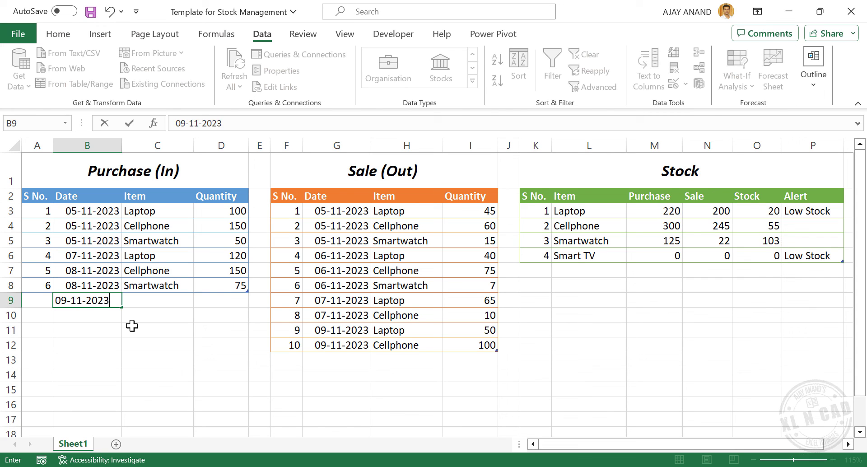
type("-11-2023")
key("Tab")
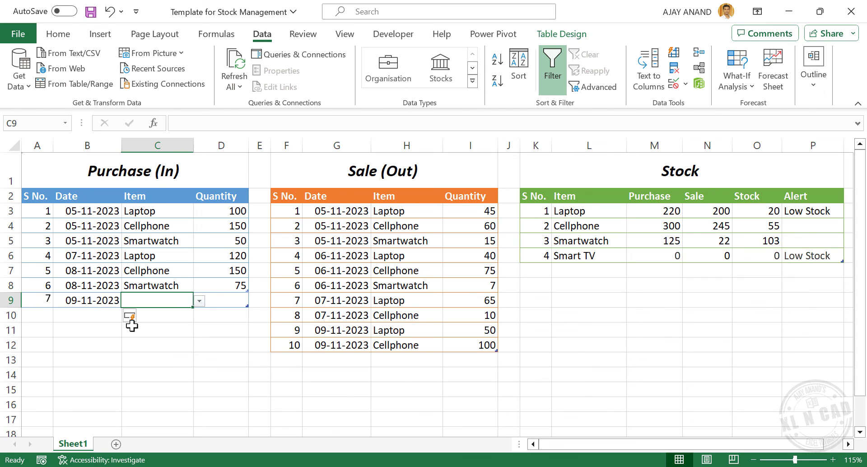
left_click(200, 301)
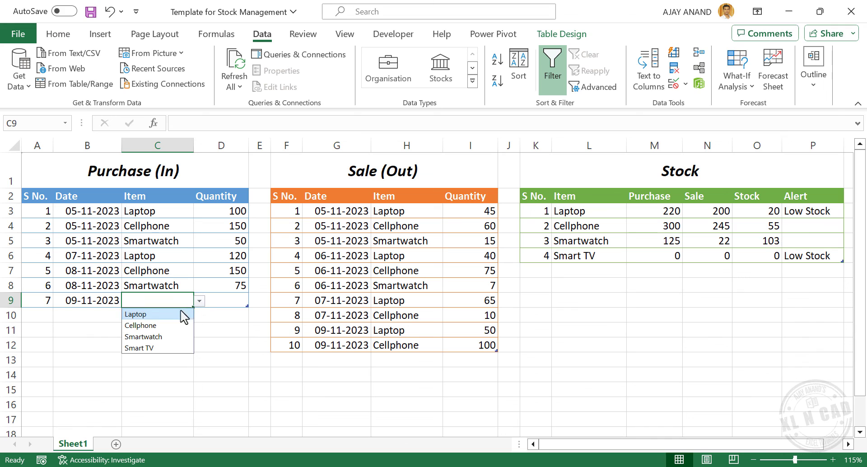